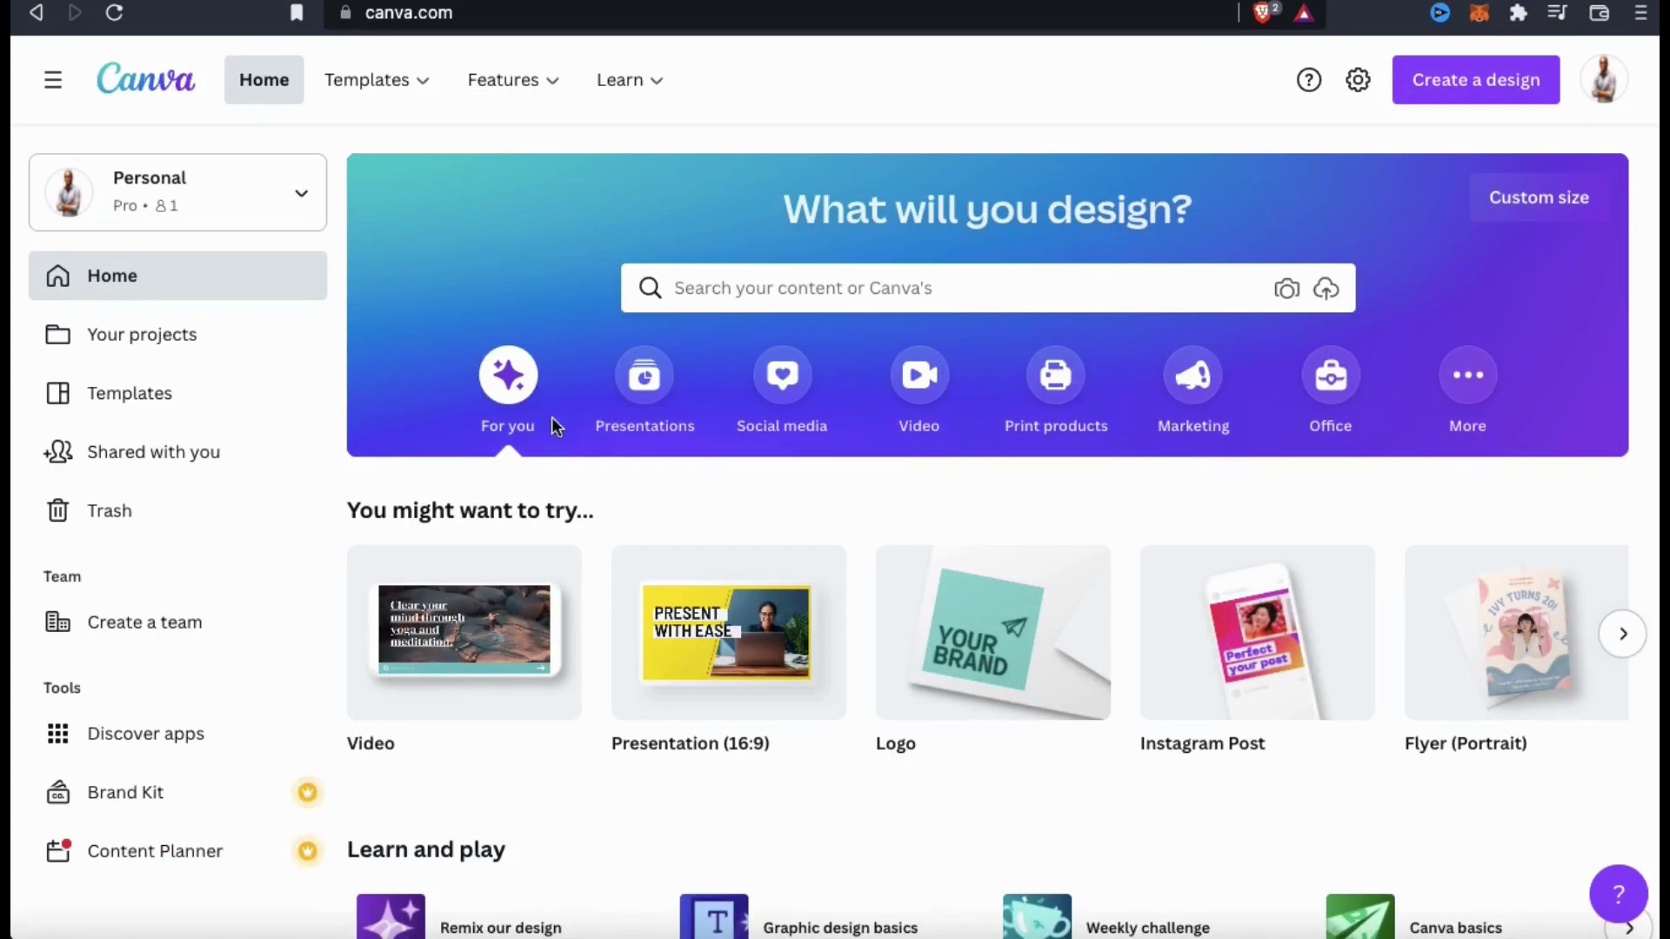
Step: Open the T-Shirts template gallery from Templates and scroll through the designs
{"action": "mouse_move", "coordinate": [376, 80]}
{"action": "left_click", "coordinate": [512, 517]}
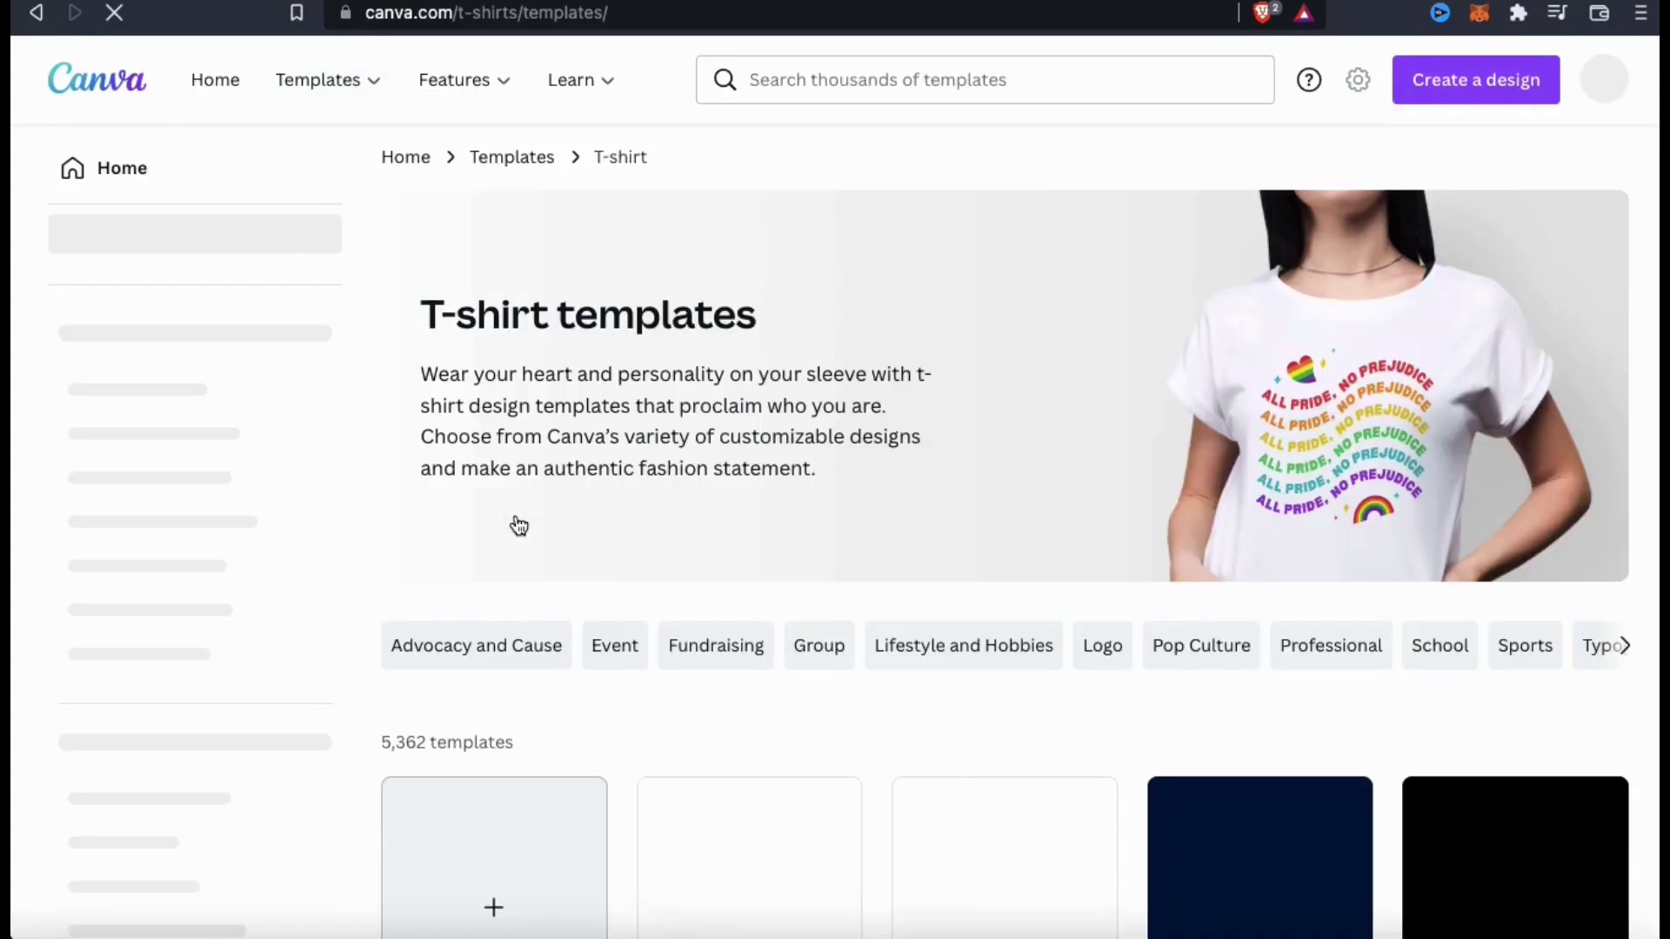
{"action": "scroll", "coordinate": [1653, 601], "scroll_direction": "down", "scroll_amount": 20}
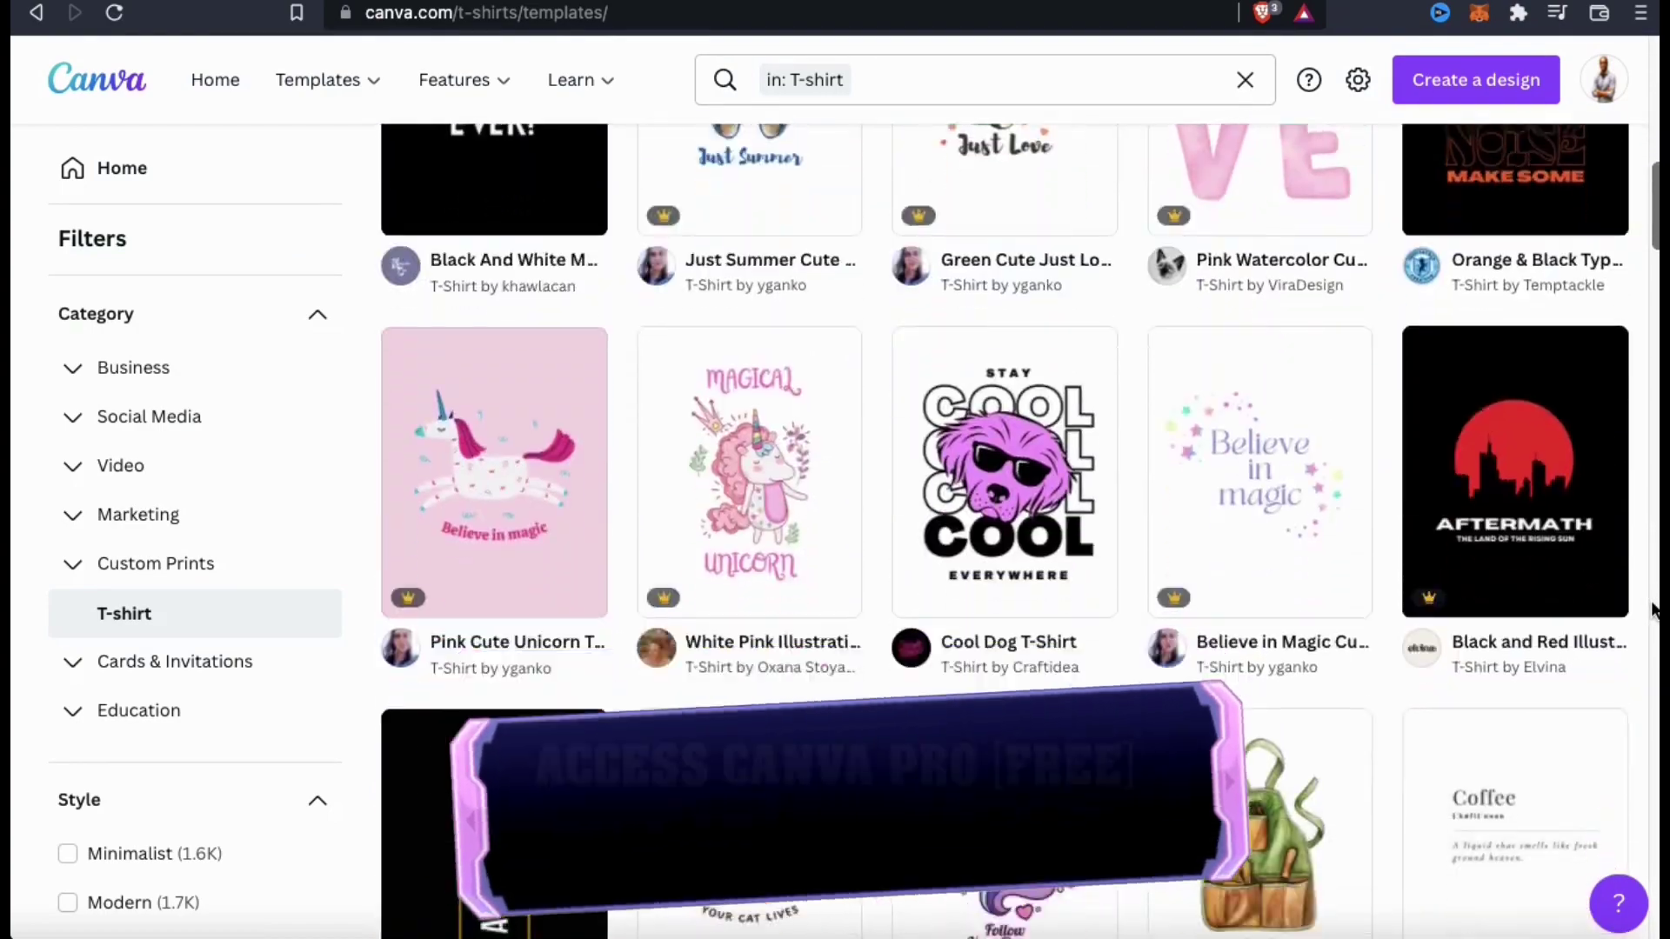
{"action": "scroll", "coordinate": [1653, 609], "scroll_direction": "down", "scroll_amount": 20}
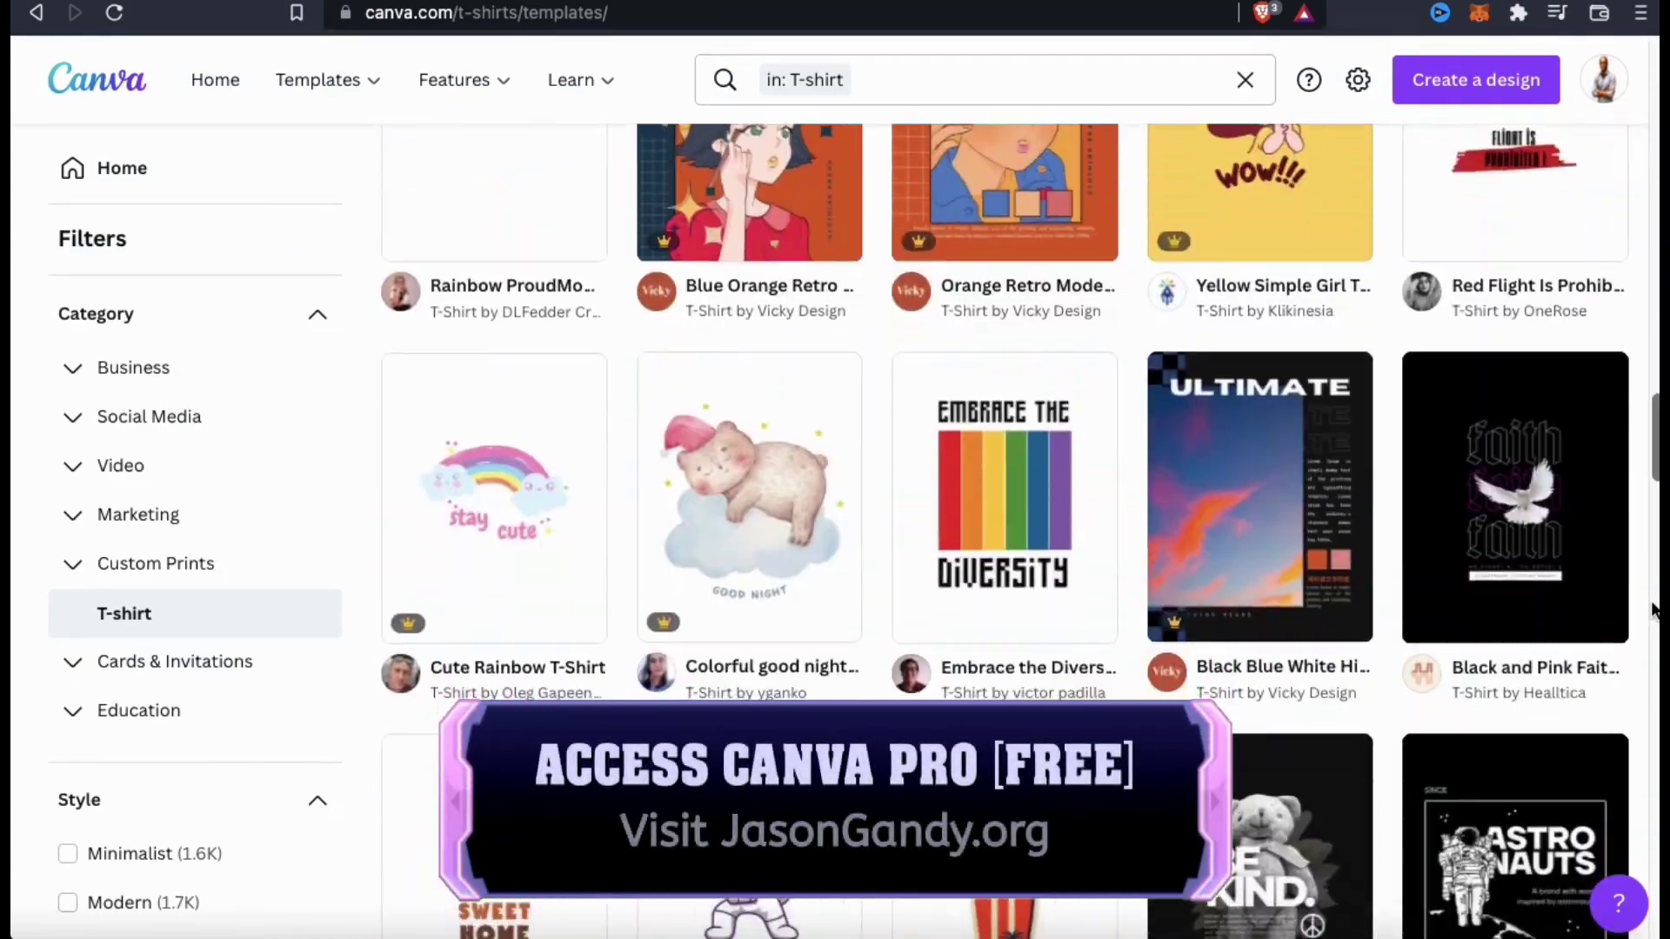
{"action": "scroll", "coordinate": [1653, 609], "scroll_direction": "down", "scroll_amount": 8}
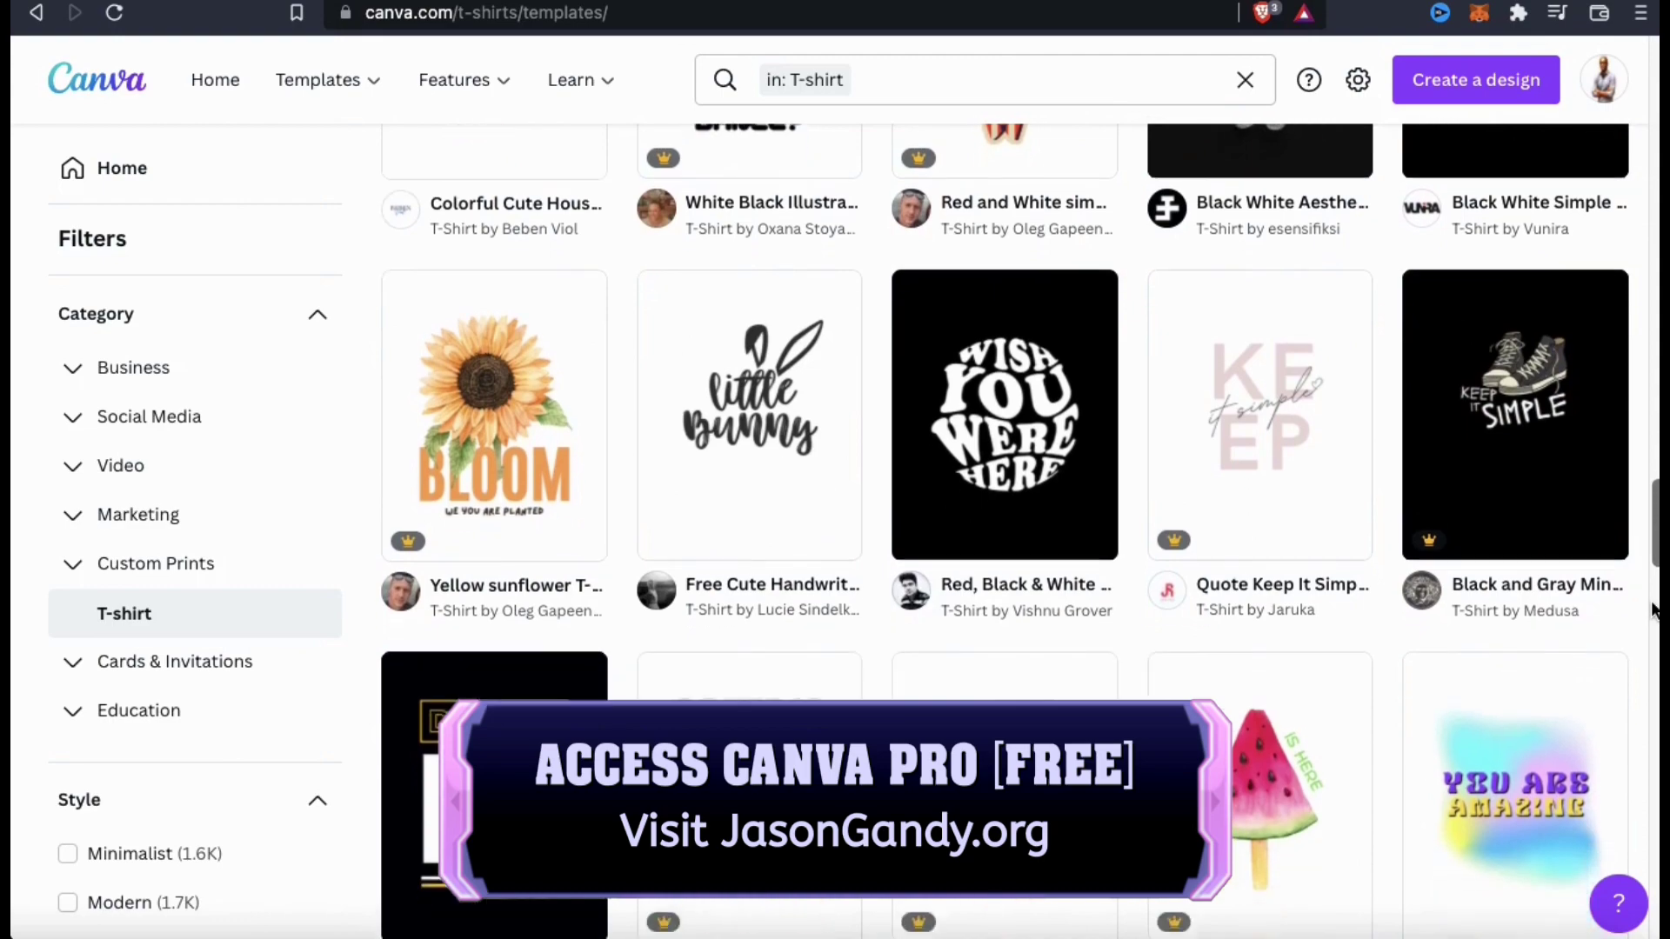
{"action": "scroll", "coordinate": [1653, 609], "scroll_direction": "down", "scroll_amount": 12}
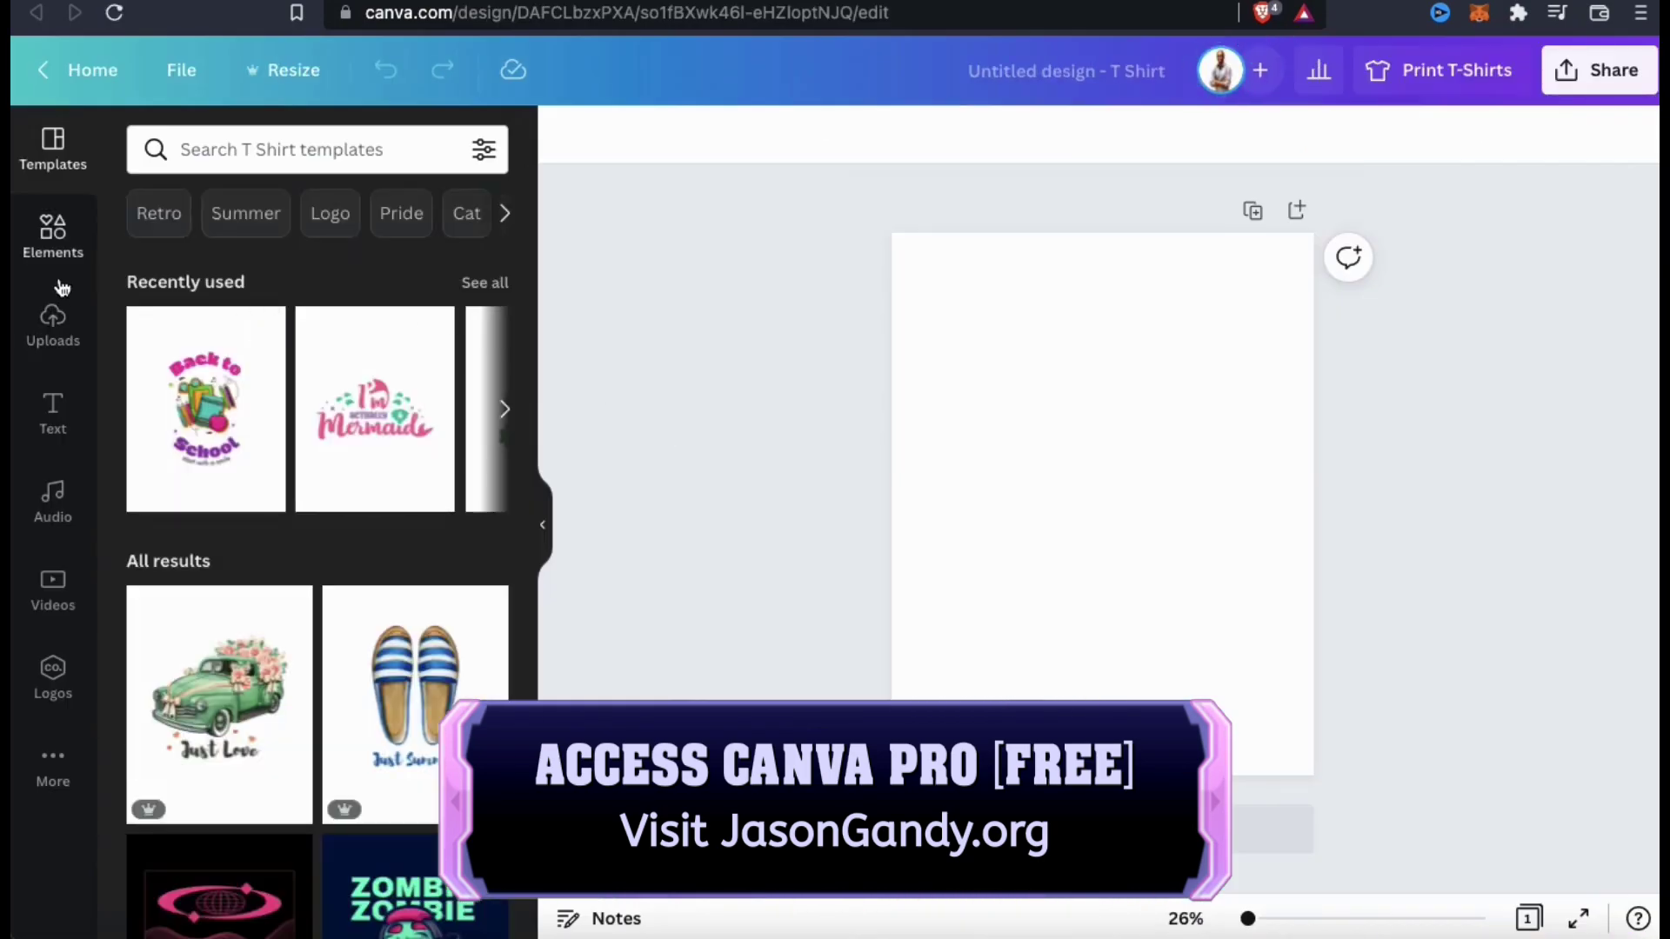
Step: Search the Elements library for 'fleur-de-lis' and filter the results to photos
{"action": "left_click", "coordinate": [53, 233]}
{"action": "left_click", "coordinate": [212, 145]}
{"action": "type", "text": "fleur-de-lis"}
{"action": "key", "text": "Return"}
{"action": "left_click", "coordinate": [215, 209]}
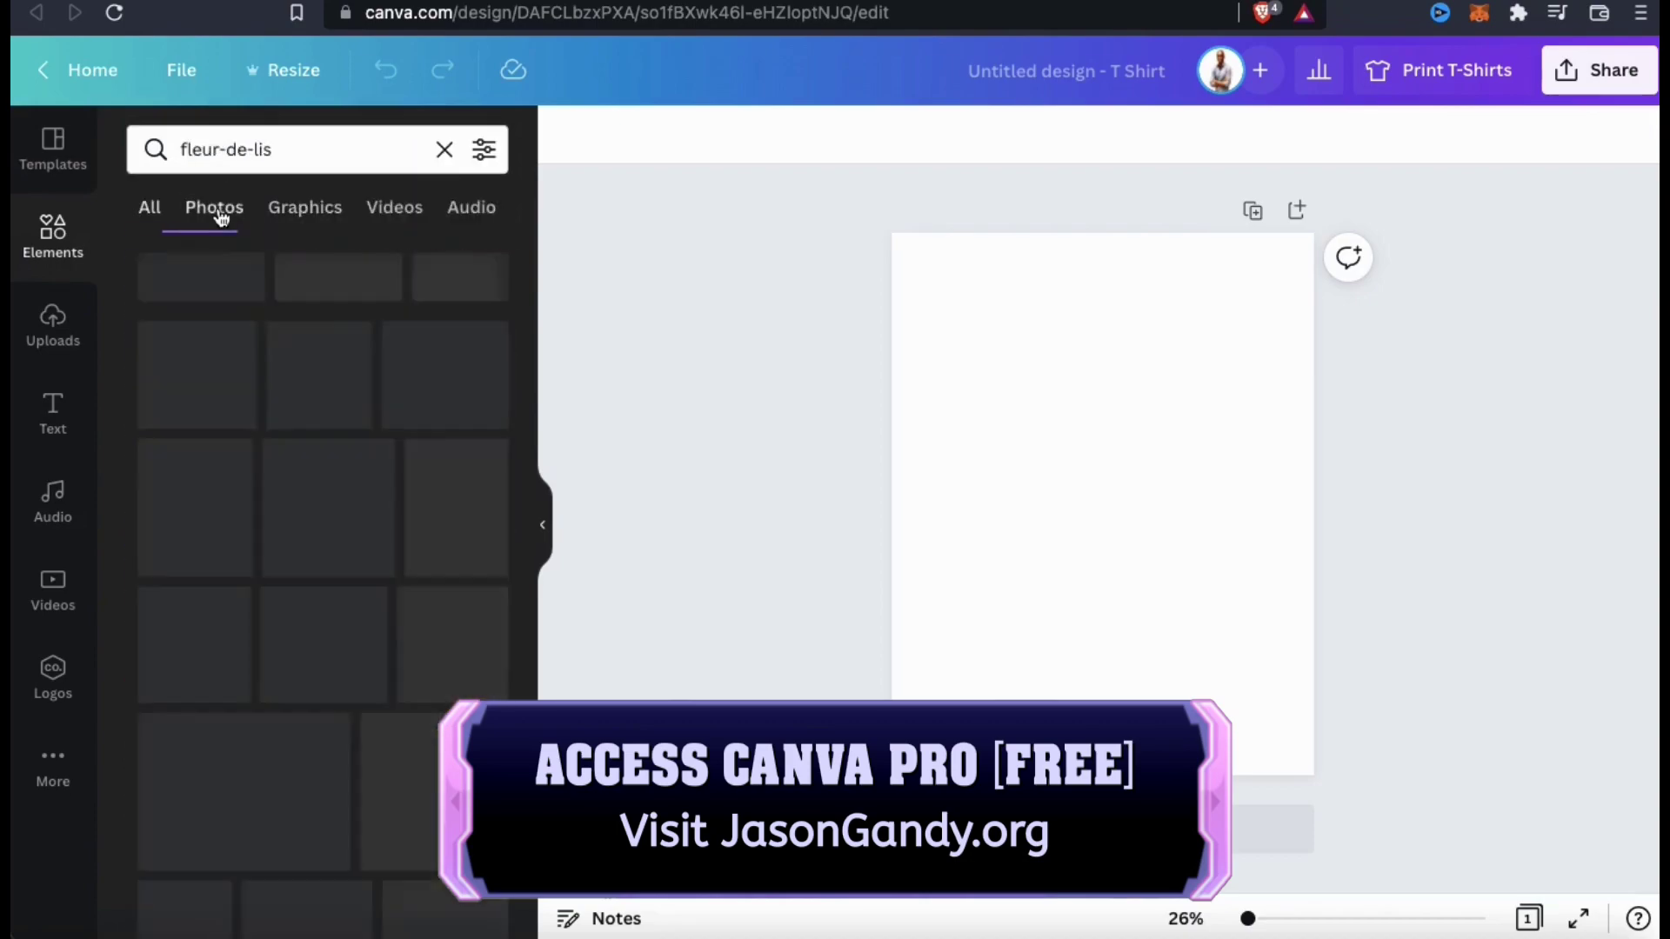
{"action": "scroll", "coordinate": [355, 372], "scroll_direction": "down", "scroll_amount": 10}
Step: Refine the search to 'fleur-de-lis Pattern' and set the star photo as the page background
{"action": "left_click", "coordinate": [317, 152]}
{"action": "type", "text": "Pattern"}
{"action": "key", "text": "Return"}
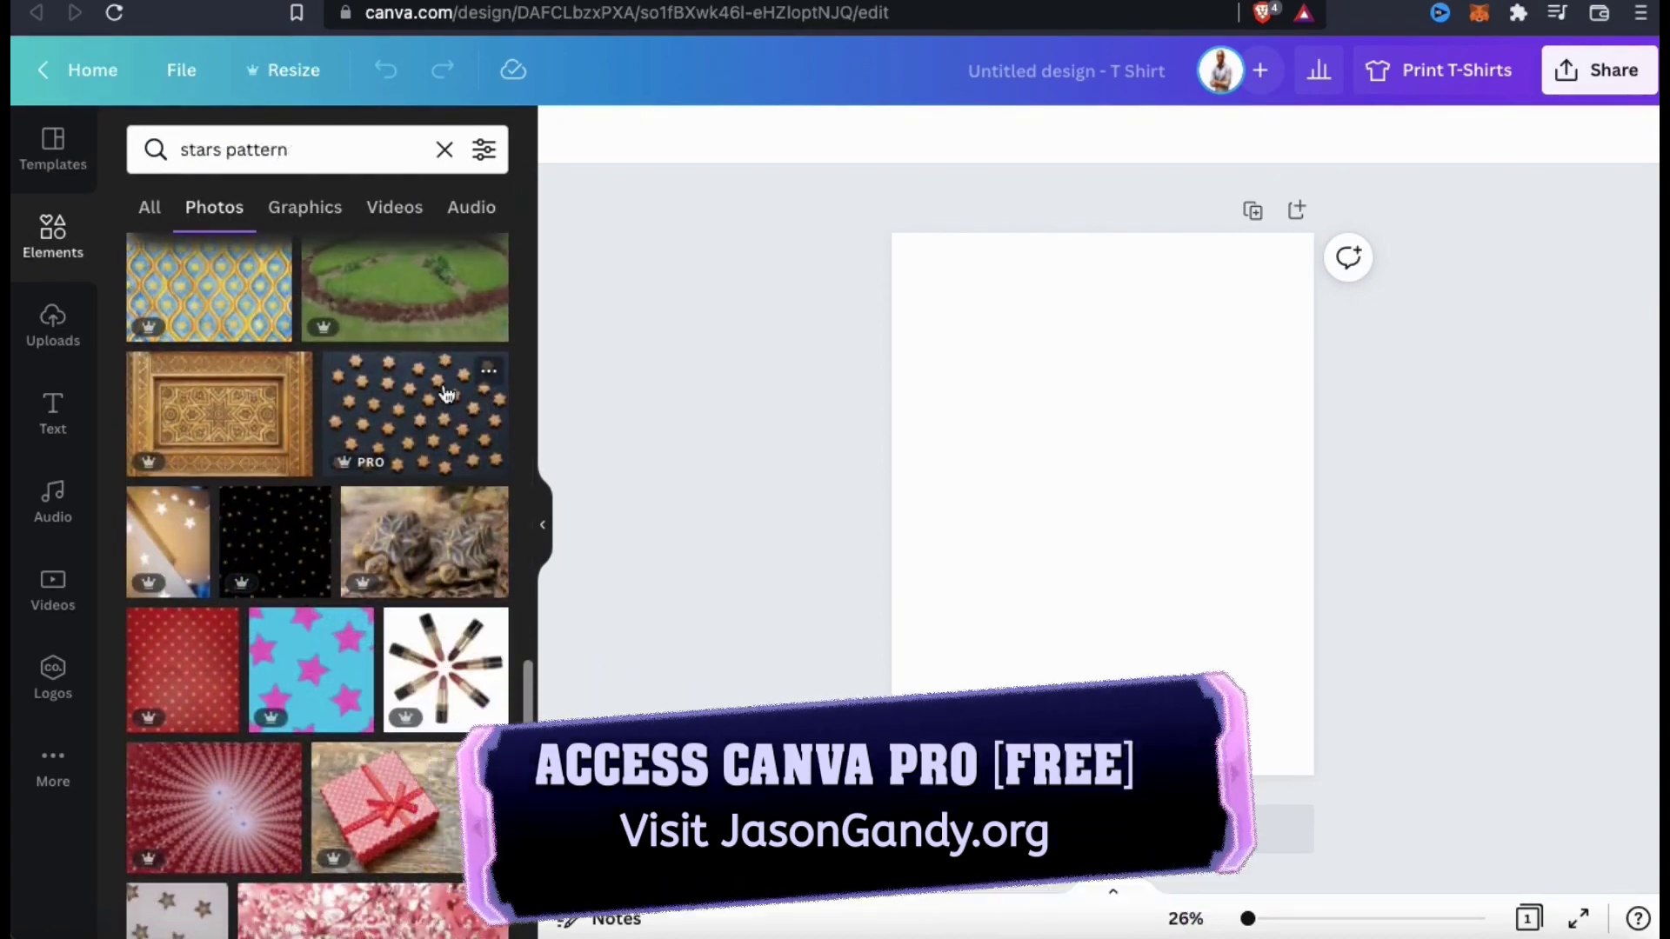
{"action": "scroll", "coordinate": [300, 519], "scroll_direction": "down", "scroll_amount": 1}
{"action": "left_click_drag", "start_coordinate": [294, 488], "coordinate": [906, 417]}
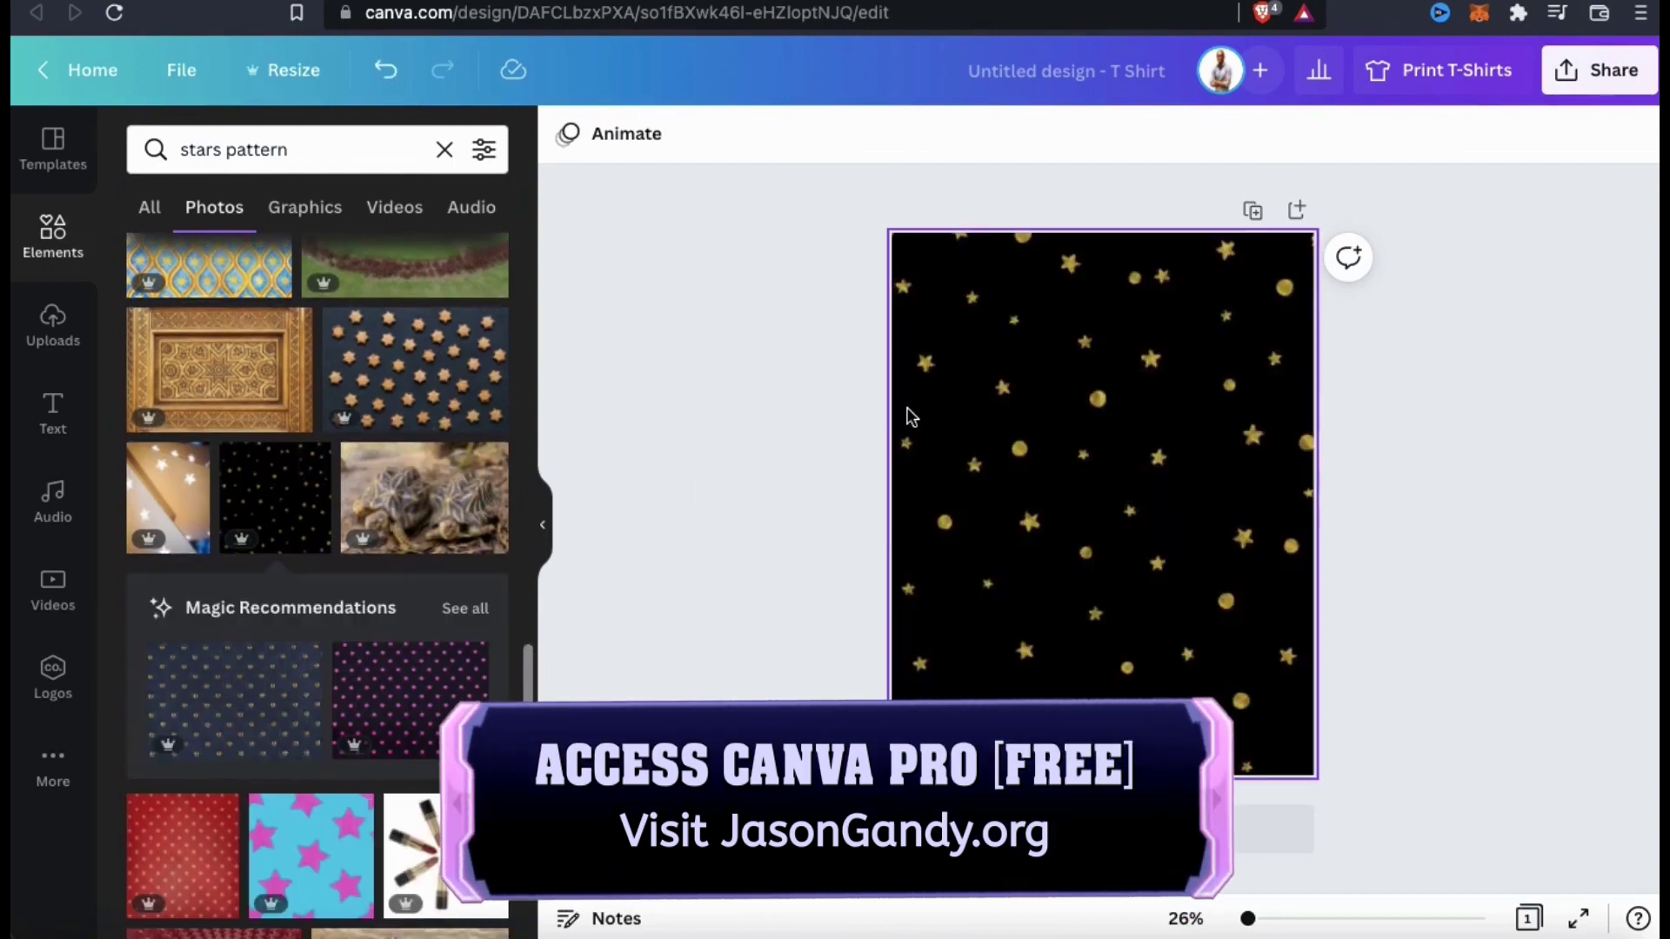
Step: Try recommended similar patterns as background: pink-dot, navy gold-stud and yellow-dot
{"action": "left_click", "coordinate": [472, 609]}
{"action": "left_click_drag", "start_coordinate": [414, 279], "coordinate": [902, 373]}
{"action": "left_click_drag", "start_coordinate": [228, 282], "coordinate": [328, 402]}
{"action": "scroll", "coordinate": [329, 427], "scroll_direction": "down", "scroll_amount": 7}
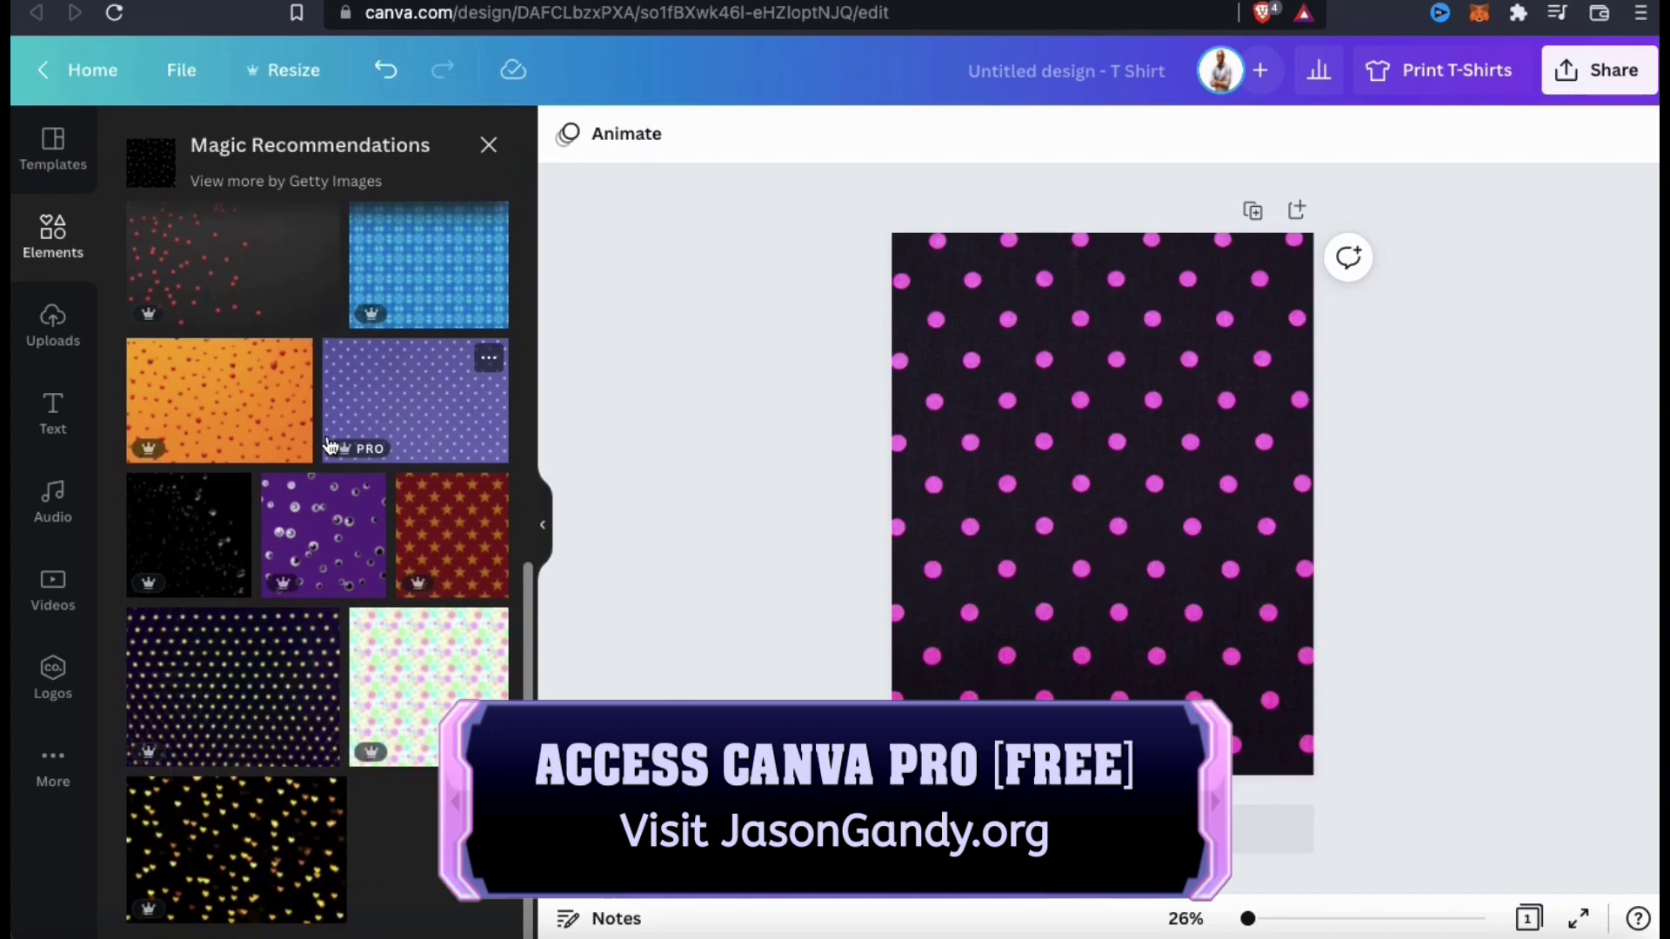
{"action": "scroll", "coordinate": [432, 485], "scroll_direction": "down", "scroll_amount": 2}
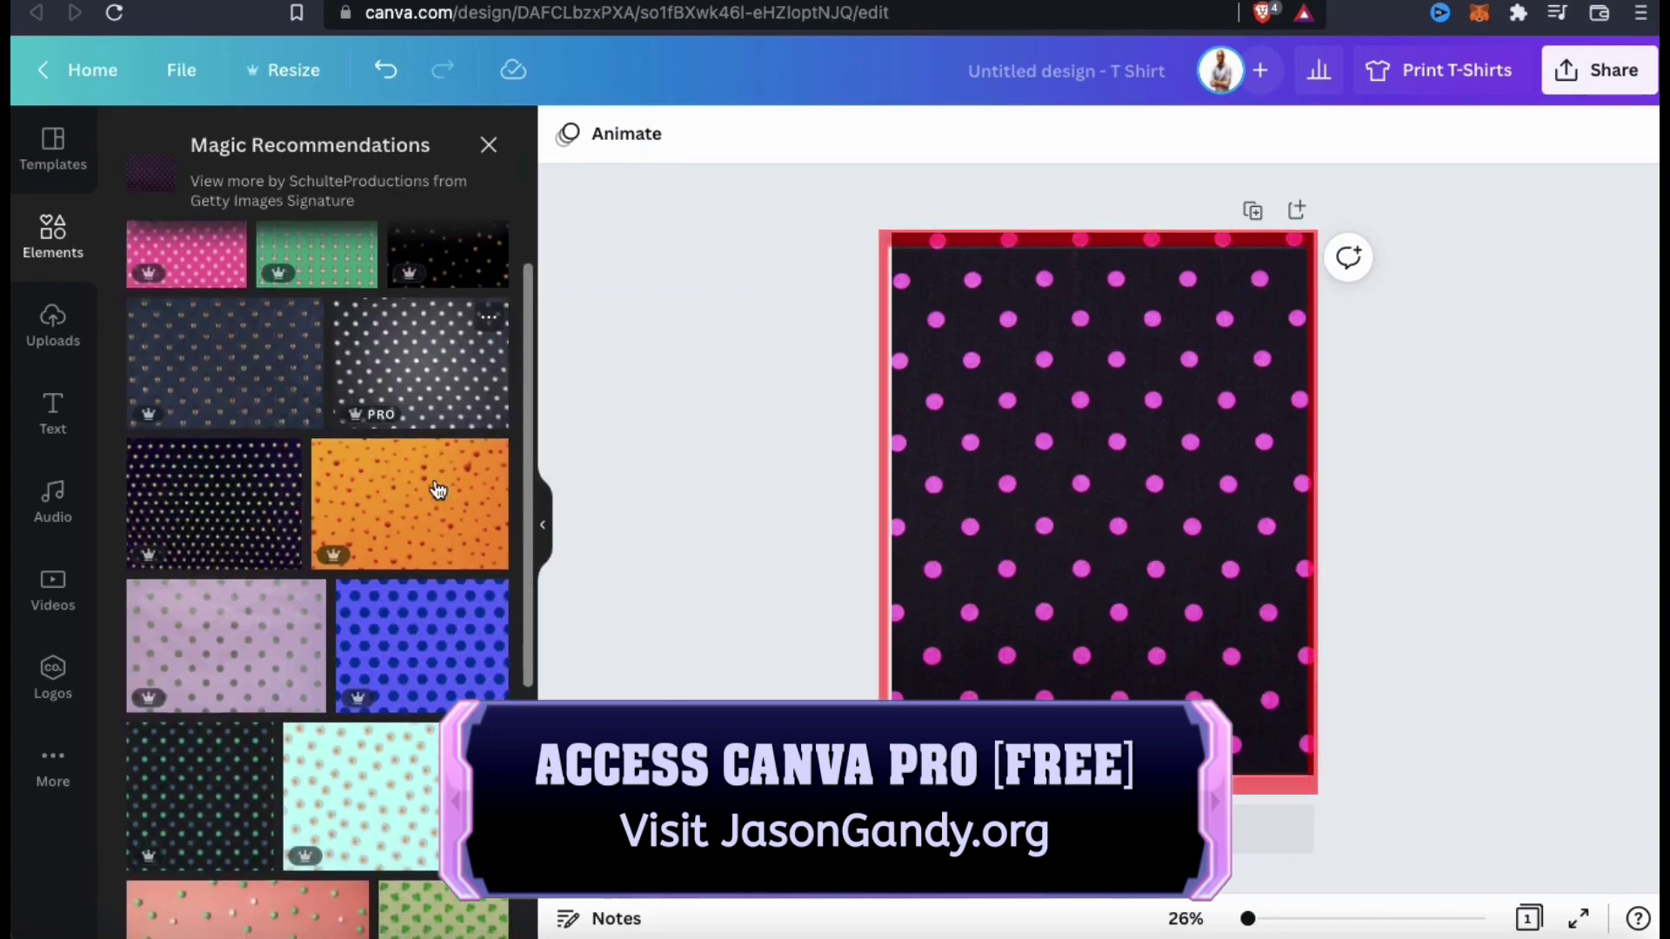
{"action": "left_click_drag", "start_coordinate": [259, 436], "coordinate": [422, 439]}
{"action": "scroll", "coordinate": [421, 438], "scroll_direction": "down", "scroll_amount": 1}
{"action": "left_click_drag", "start_coordinate": [224, 276], "coordinate": [302, 357]}
{"action": "scroll", "coordinate": [302, 356], "scroll_direction": "down", "scroll_amount": 4}
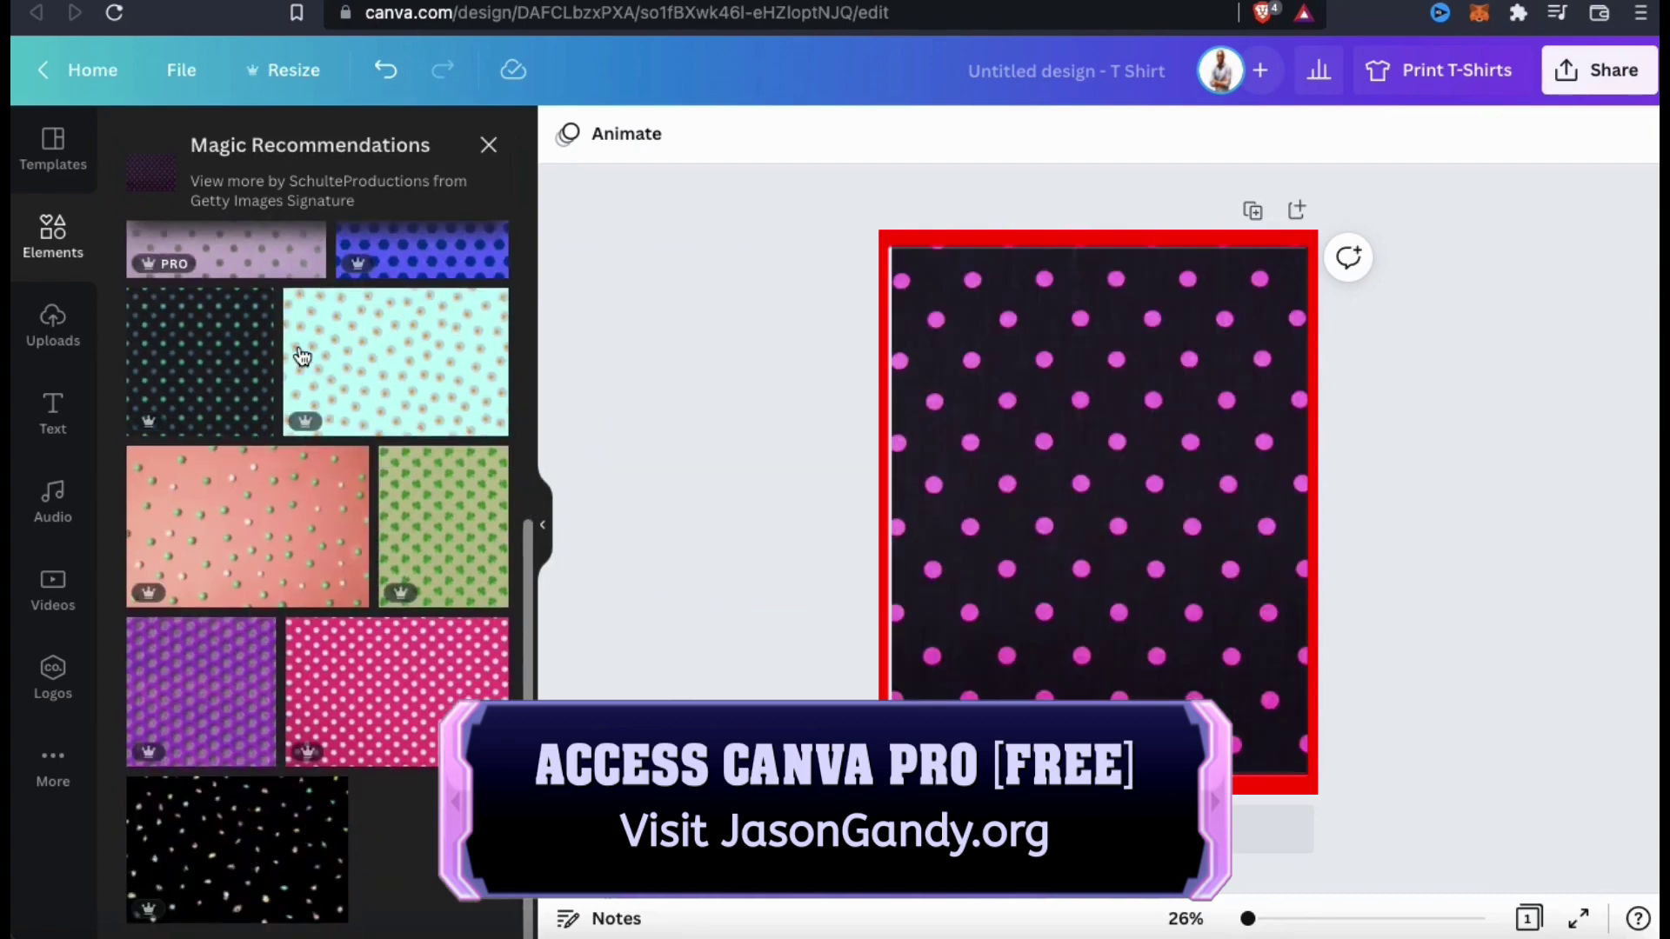
{"action": "scroll", "coordinate": [302, 357], "scroll_direction": "up", "scroll_amount": 5}
Step: Change the search to 'dots' patterns to get the white-on-black dot background
{"action": "left_click", "coordinate": [488, 145]}
{"action": "double_click", "coordinate": [200, 149]}
{"action": "type", "text": "dots"}
{"action": "key", "text": "Return"}
{"action": "scroll", "coordinate": [292, 422], "scroll_direction": "down", "scroll_amount": 3}
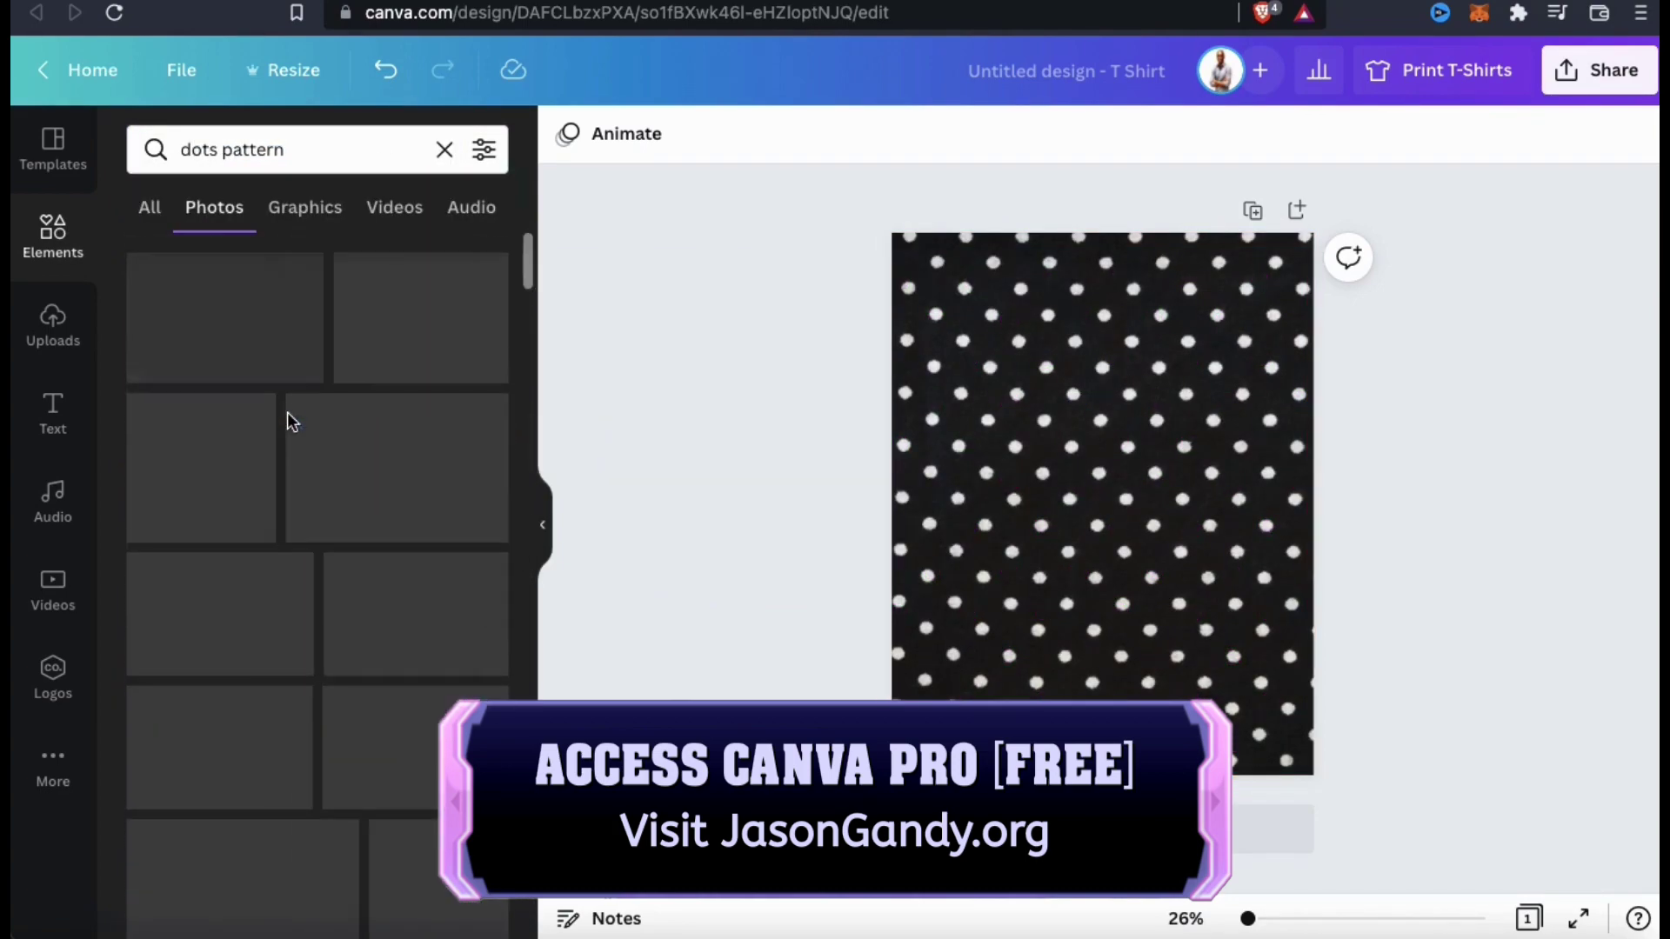
{"action": "left_click", "coordinate": [53, 324]}
Step: Upload the logo and place copies at the top-right, bottom-left and bottom-right of the page
{"action": "left_click", "coordinate": [352, 211]}
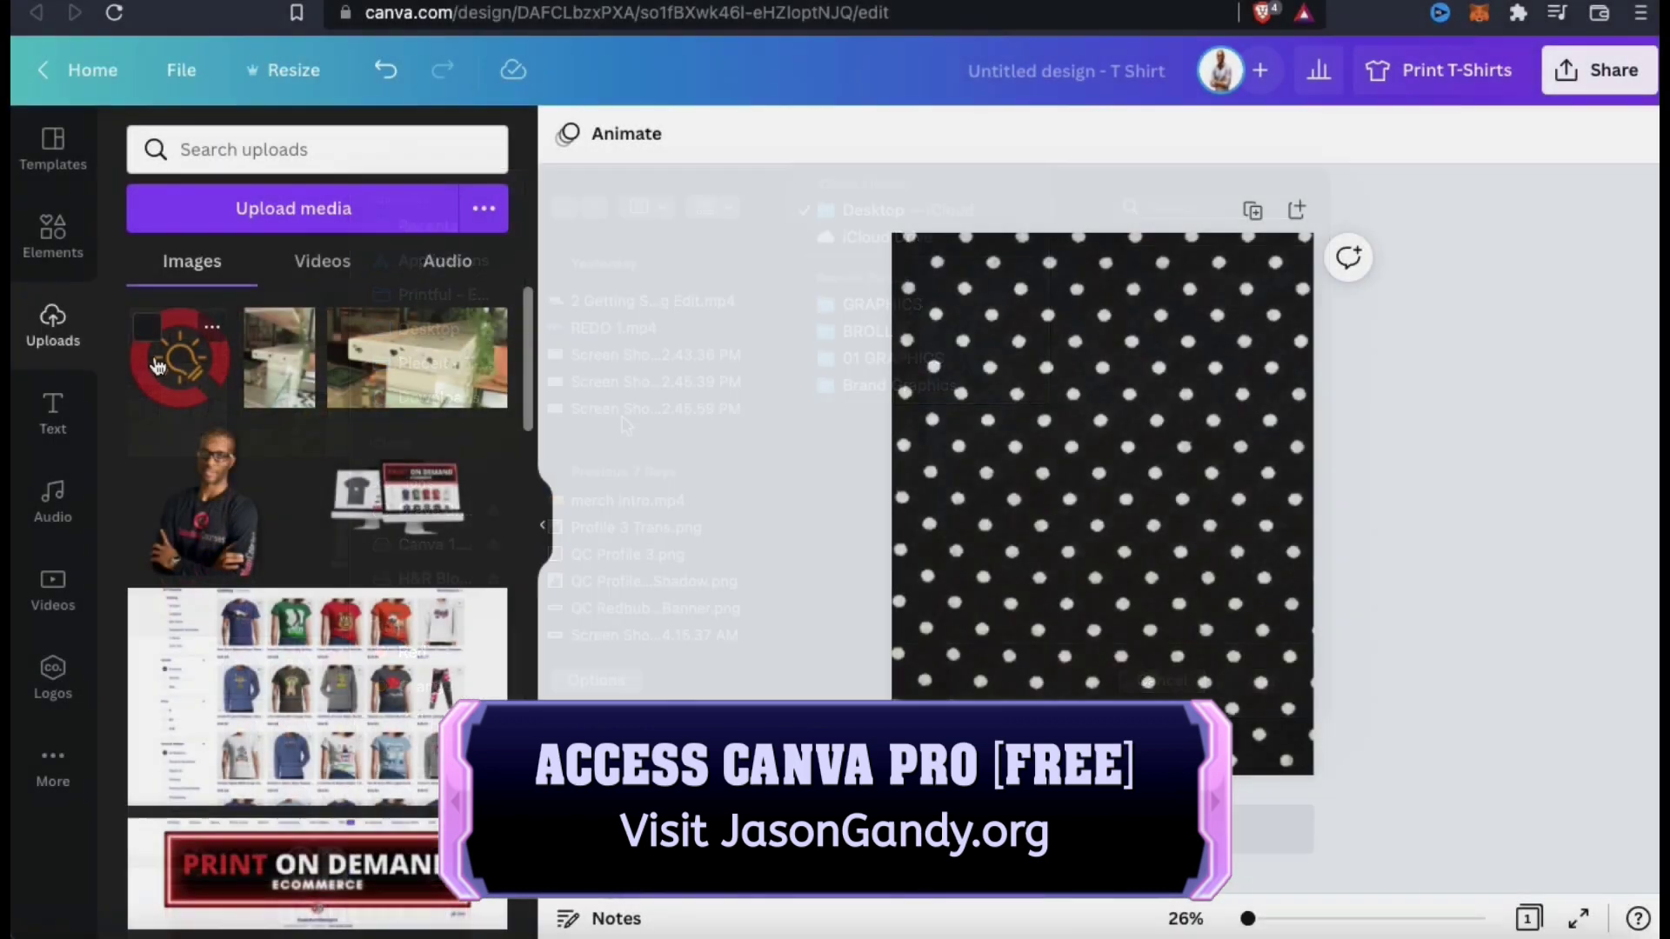
{"action": "left_click", "coordinate": [183, 361]}
{"action": "left_click_drag", "start_coordinate": [166, 370], "coordinate": [1287, 239]}
{"action": "left_click_drag", "start_coordinate": [1128, 488], "coordinate": [942, 740]}
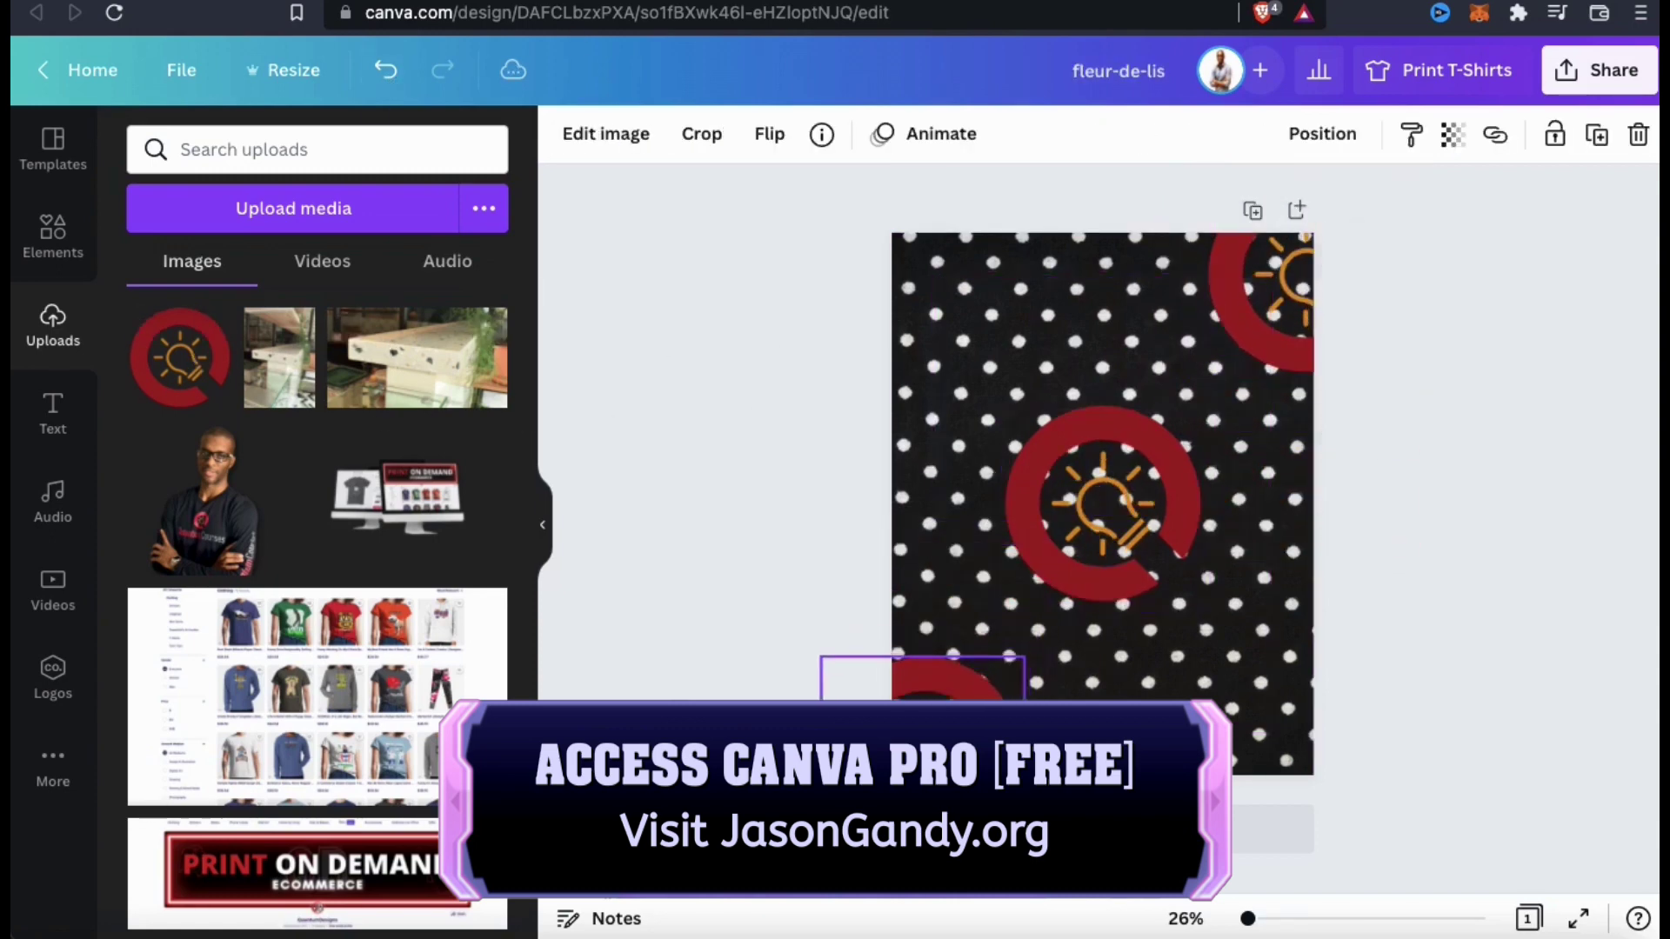
{"action": "left_click", "coordinate": [1135, 484]}
{"action": "left_click_drag", "start_coordinate": [1135, 483], "coordinate": [1270, 670]}
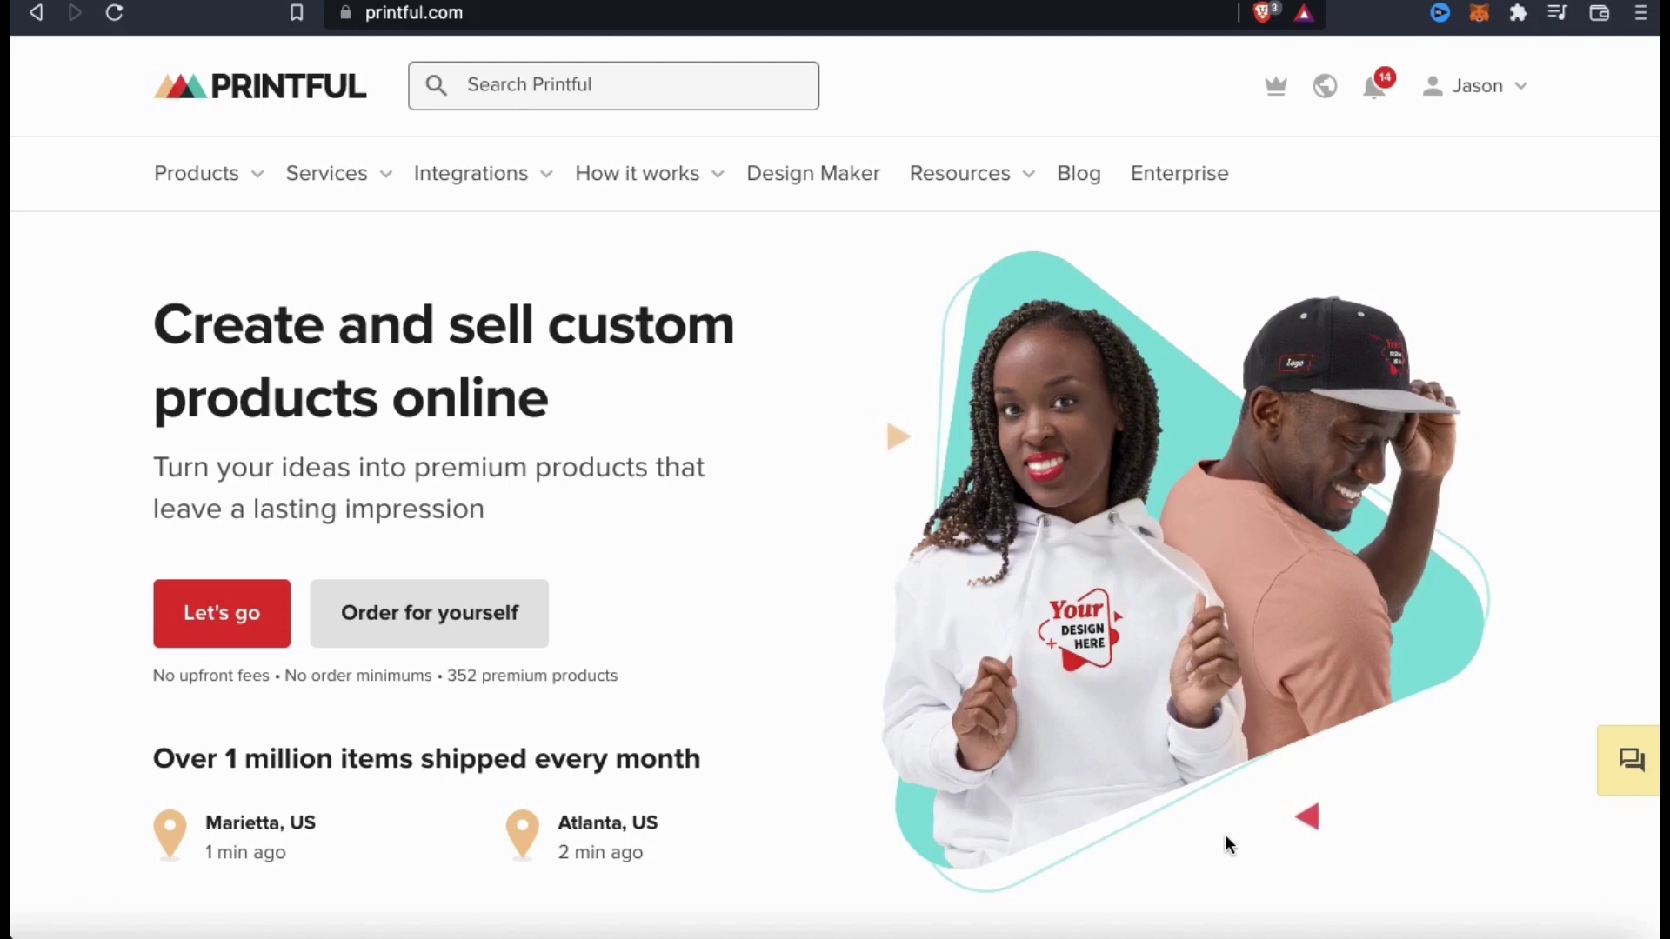
Step: Go to Printful's dashboard Product templates, dismiss the sharing tip, and start a new template
{"action": "left_click", "coordinate": [1512, 95]}
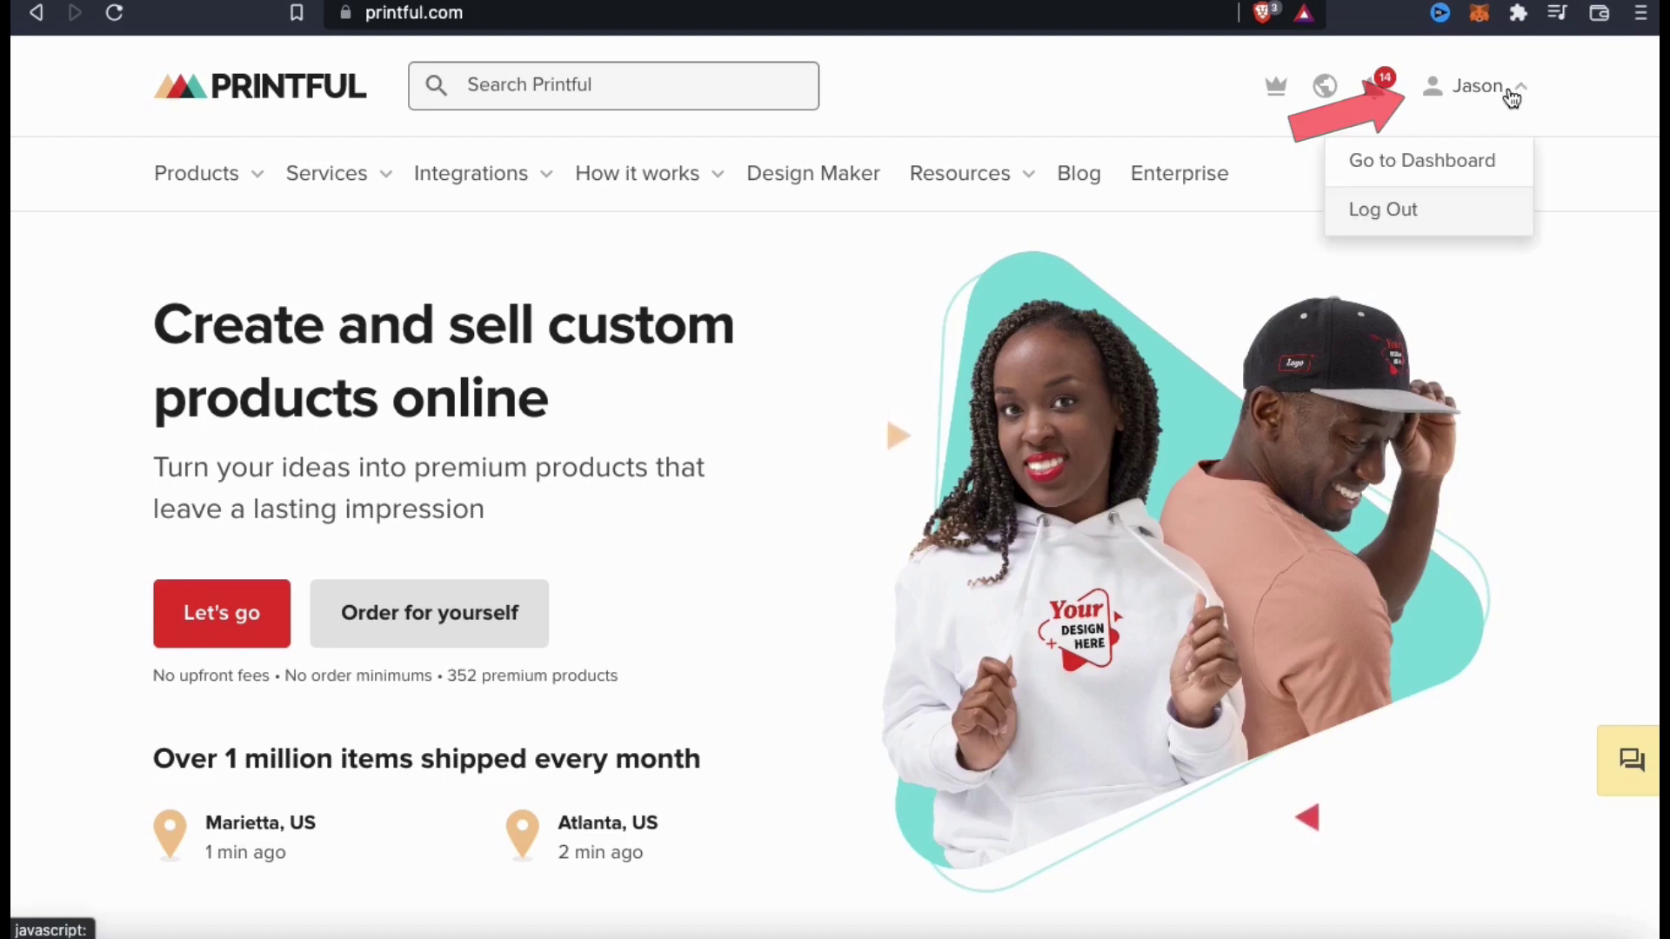
{"action": "left_click", "coordinate": [1508, 166]}
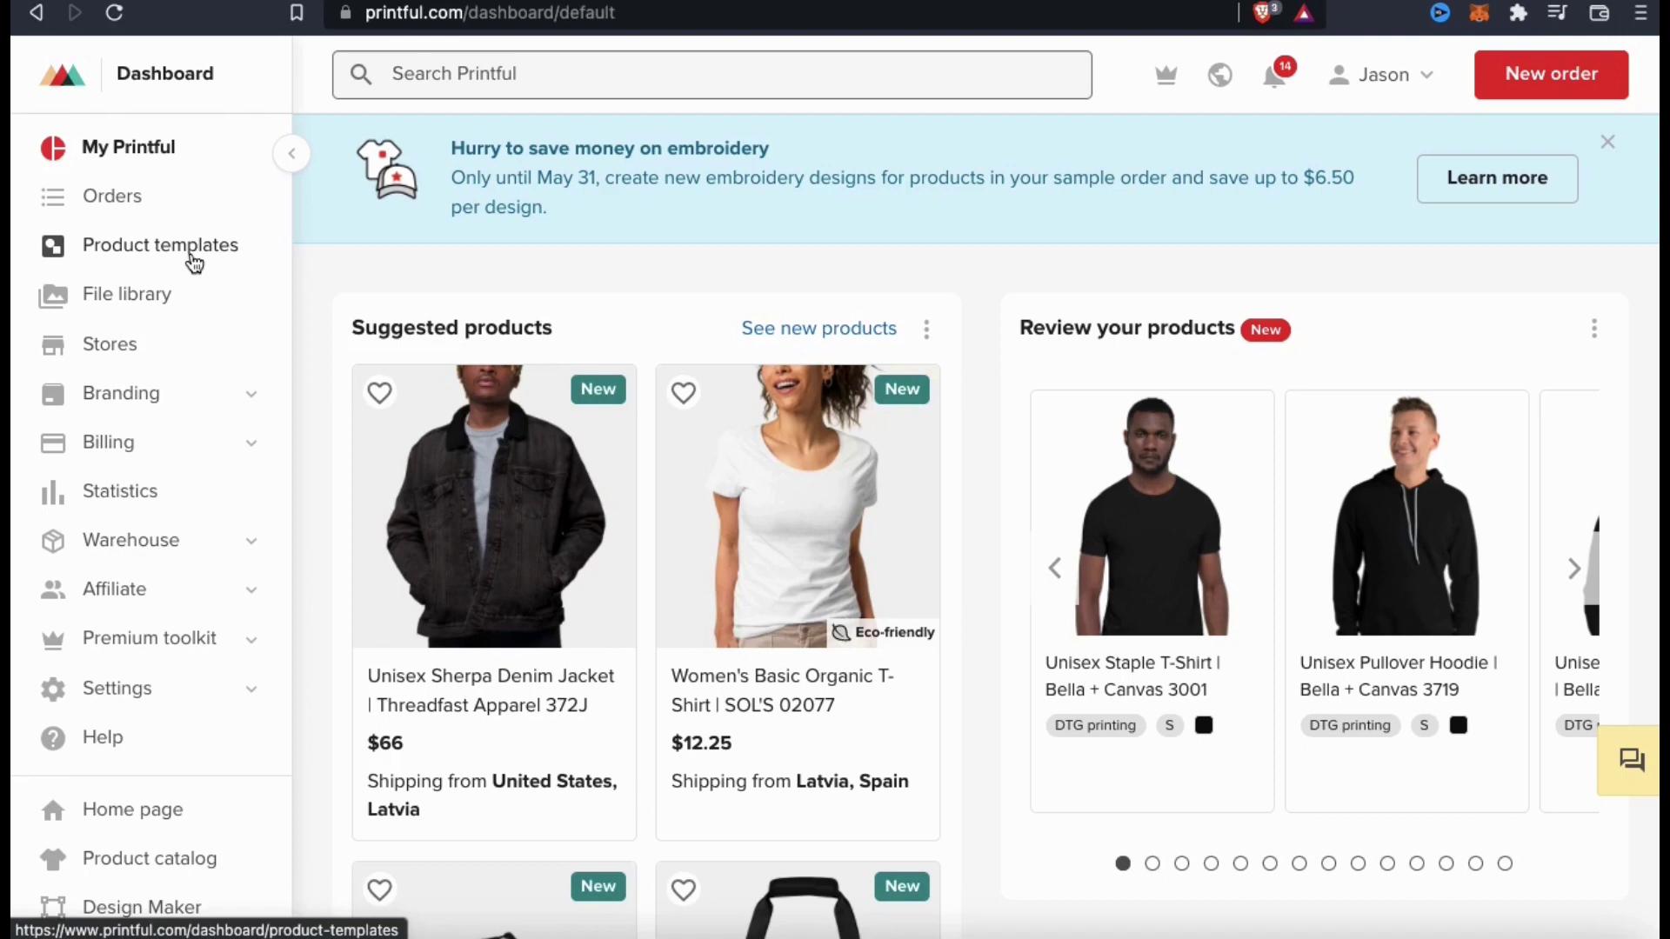
{"action": "left_click", "coordinate": [193, 262]}
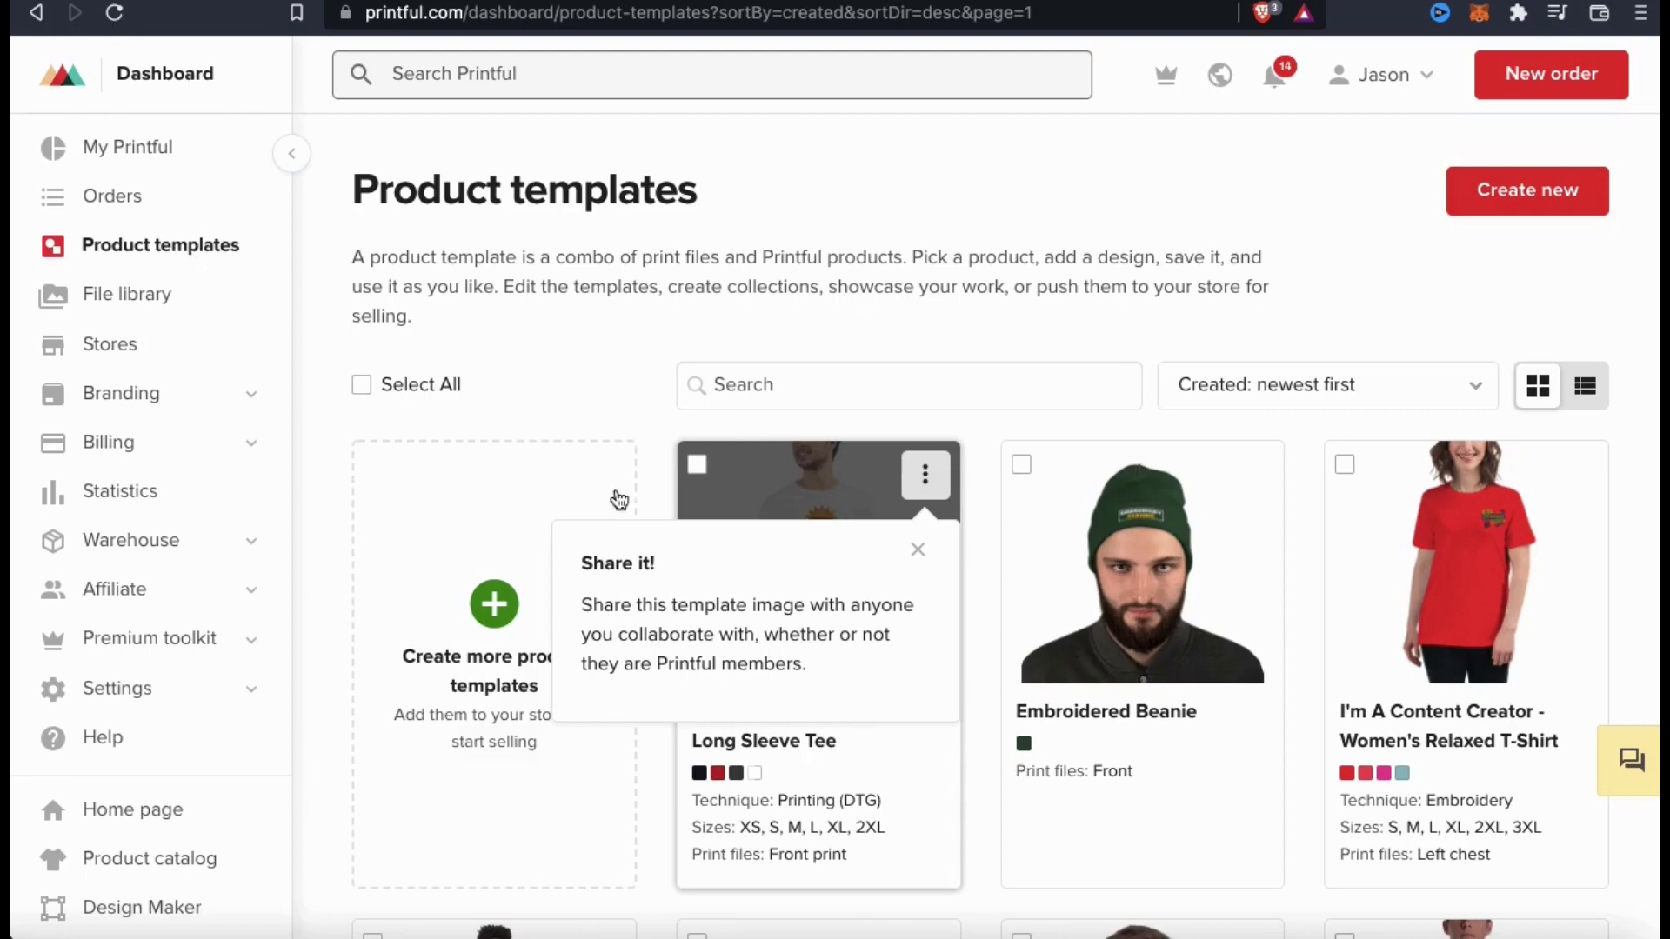
{"action": "left_click", "coordinate": [918, 549]}
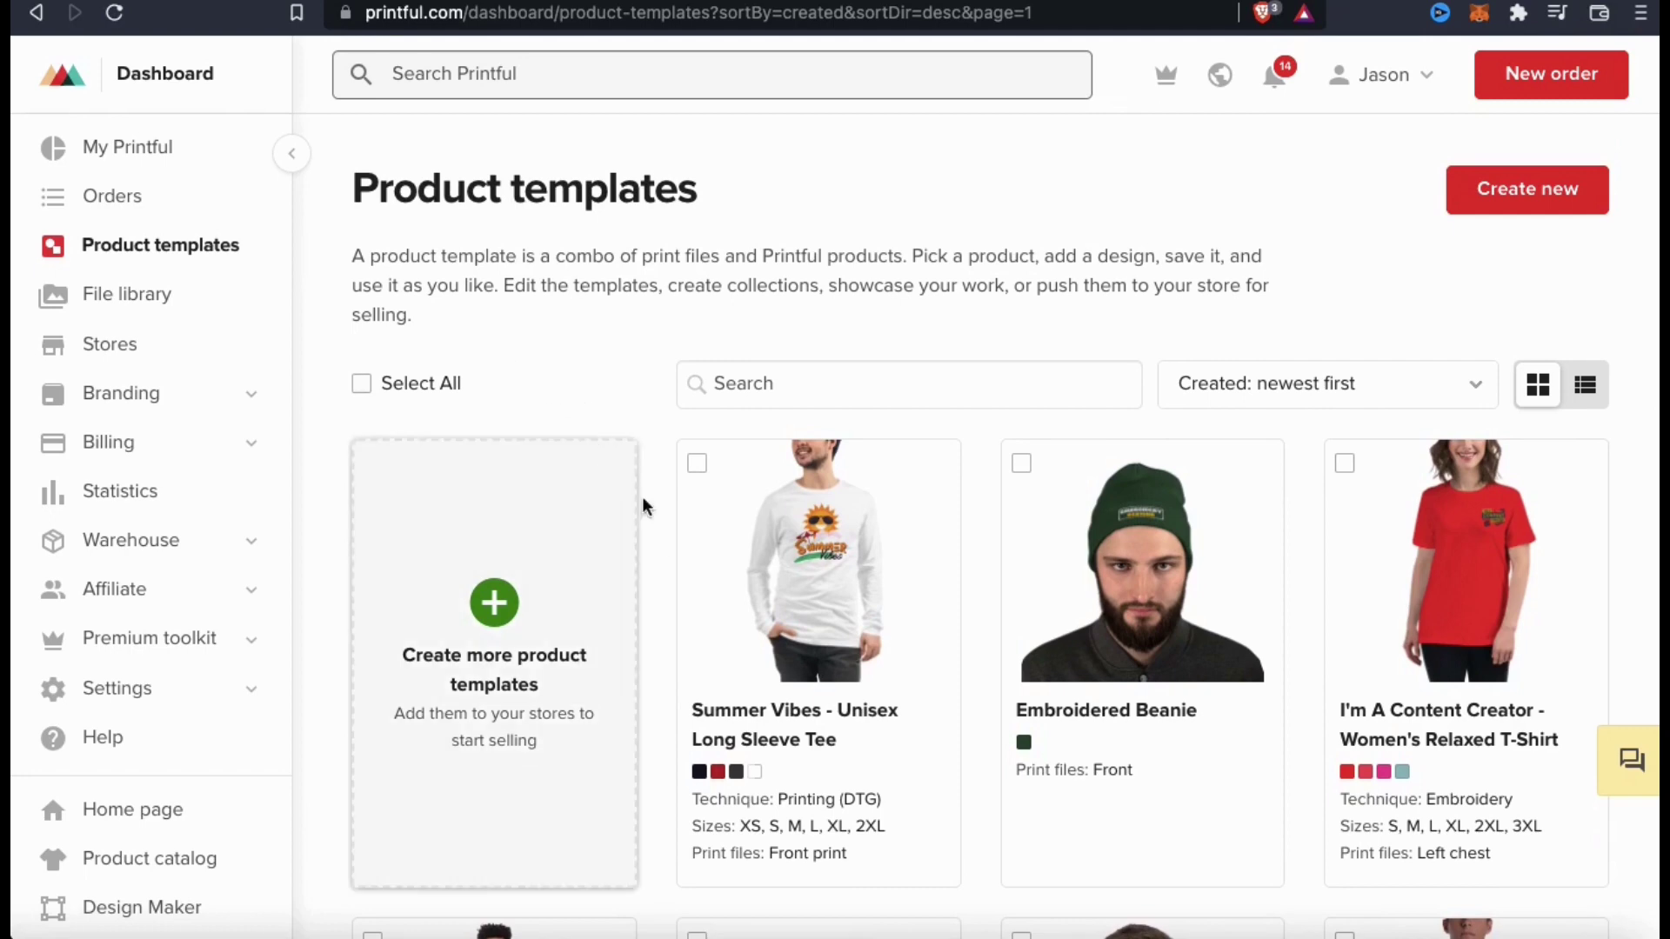
{"action": "left_click", "coordinate": [473, 666]}
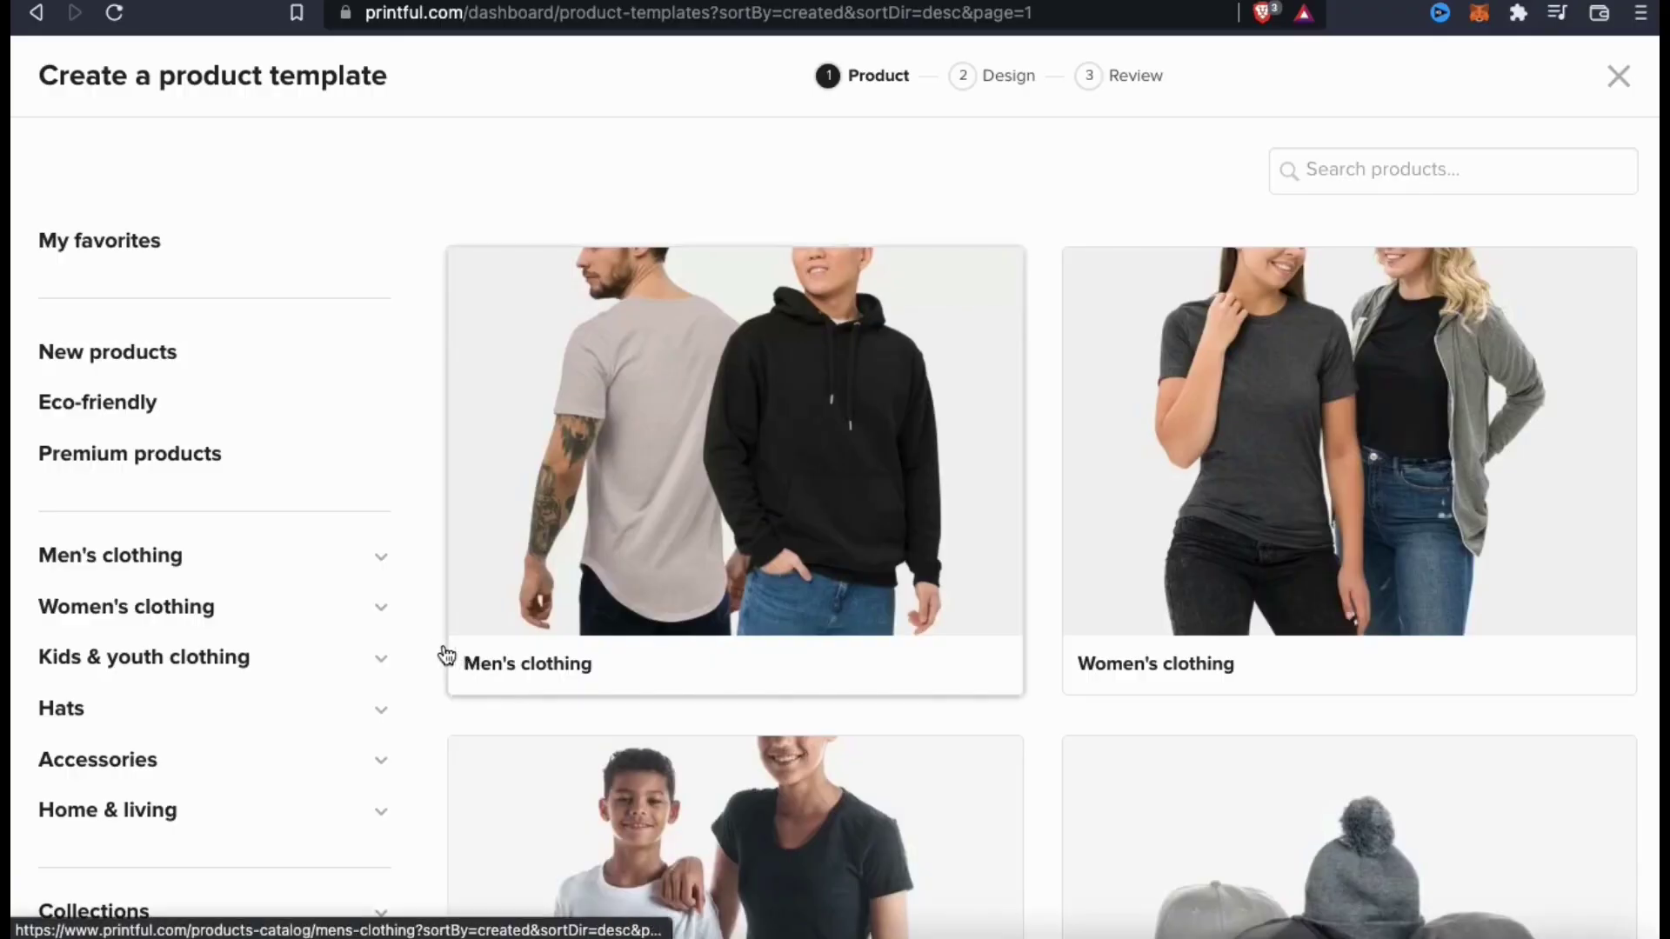
Step: Scroll through the Printful product catalog
{"action": "scroll", "coordinate": [431, 639], "scroll_direction": "down", "scroll_amount": 3}
{"action": "scroll", "coordinate": [432, 639], "scroll_direction": "down", "scroll_amount": 5}
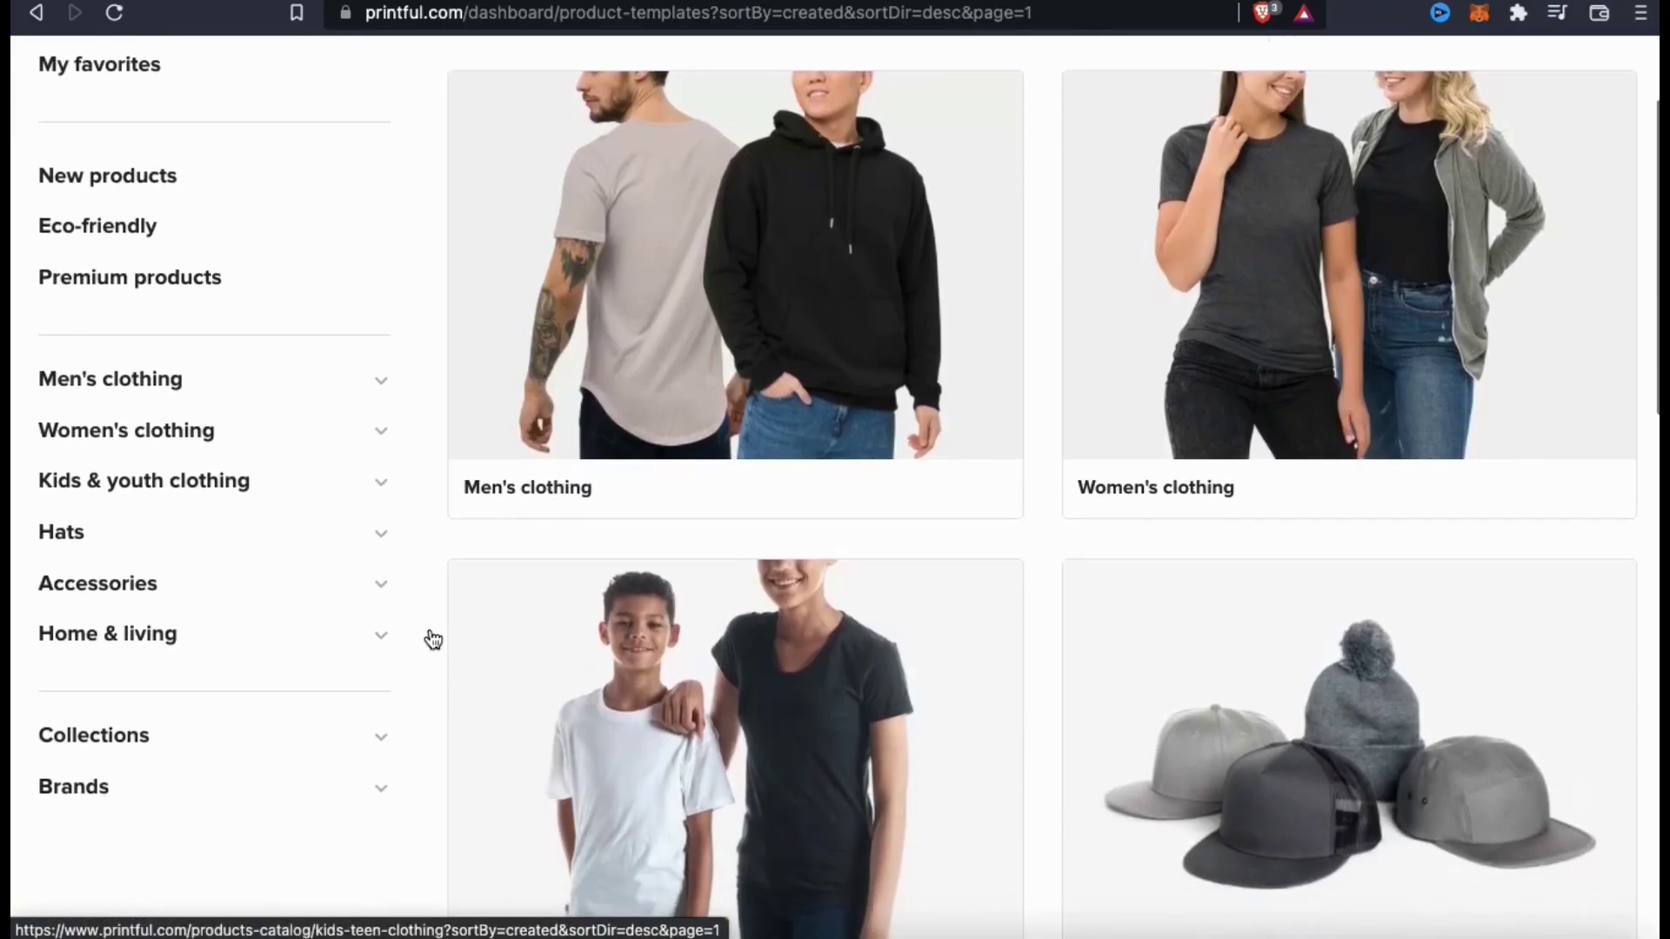
{"action": "scroll", "coordinate": [433, 639], "scroll_direction": "down", "scroll_amount": 5}
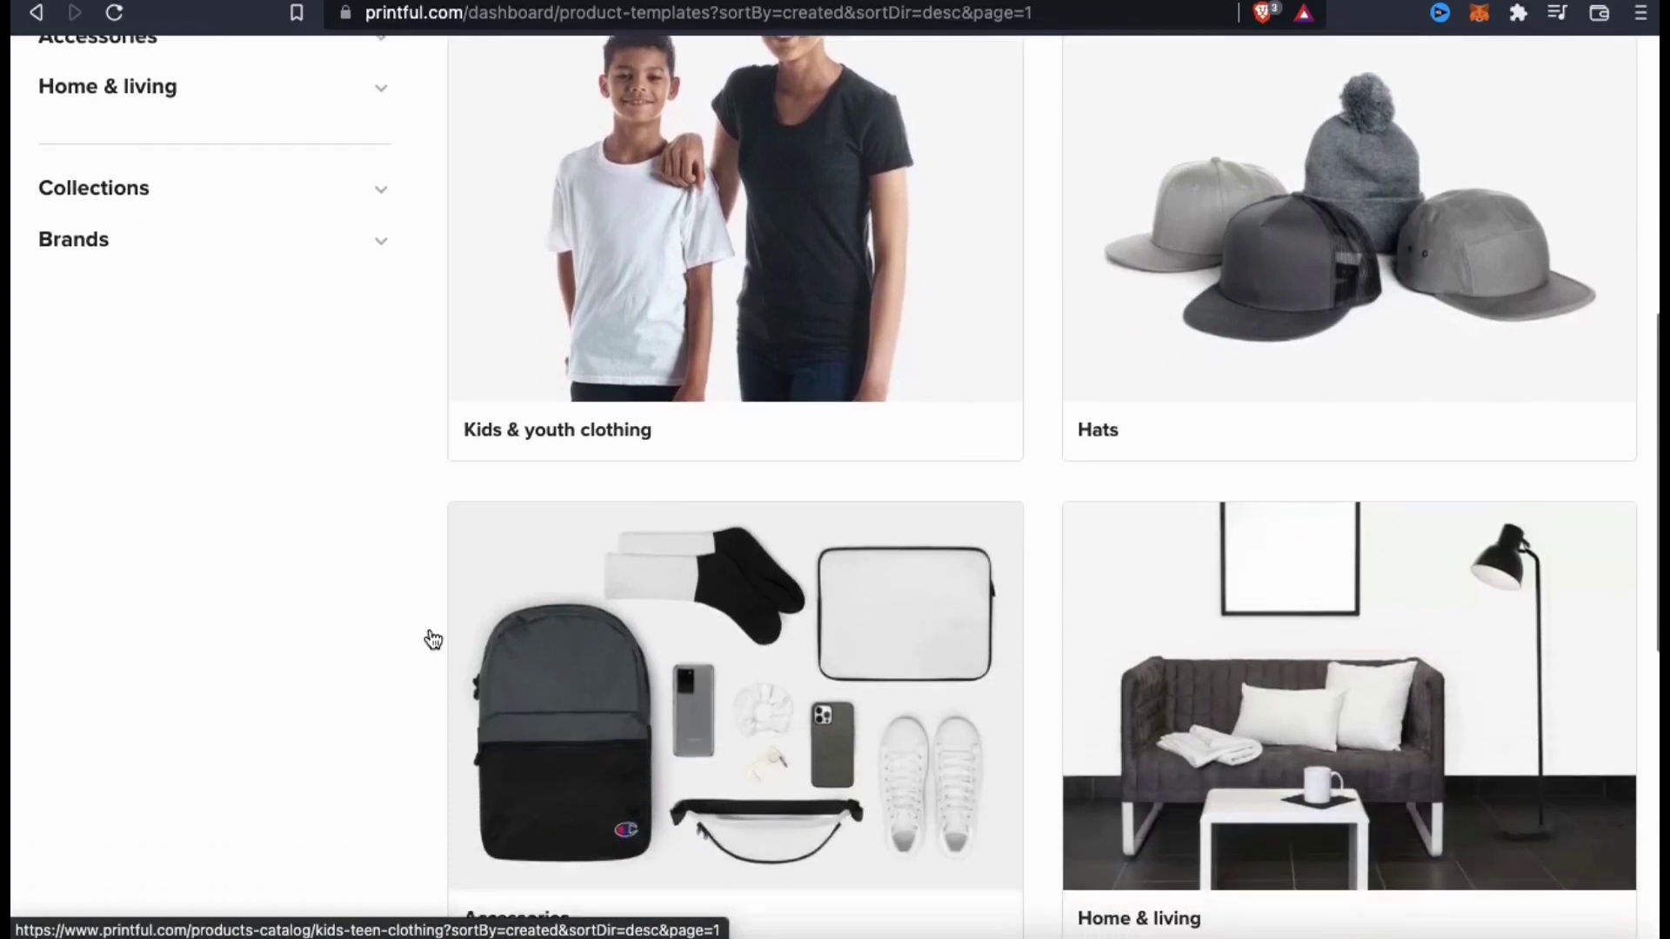
{"action": "scroll", "coordinate": [432, 639], "scroll_direction": "down", "scroll_amount": 3}
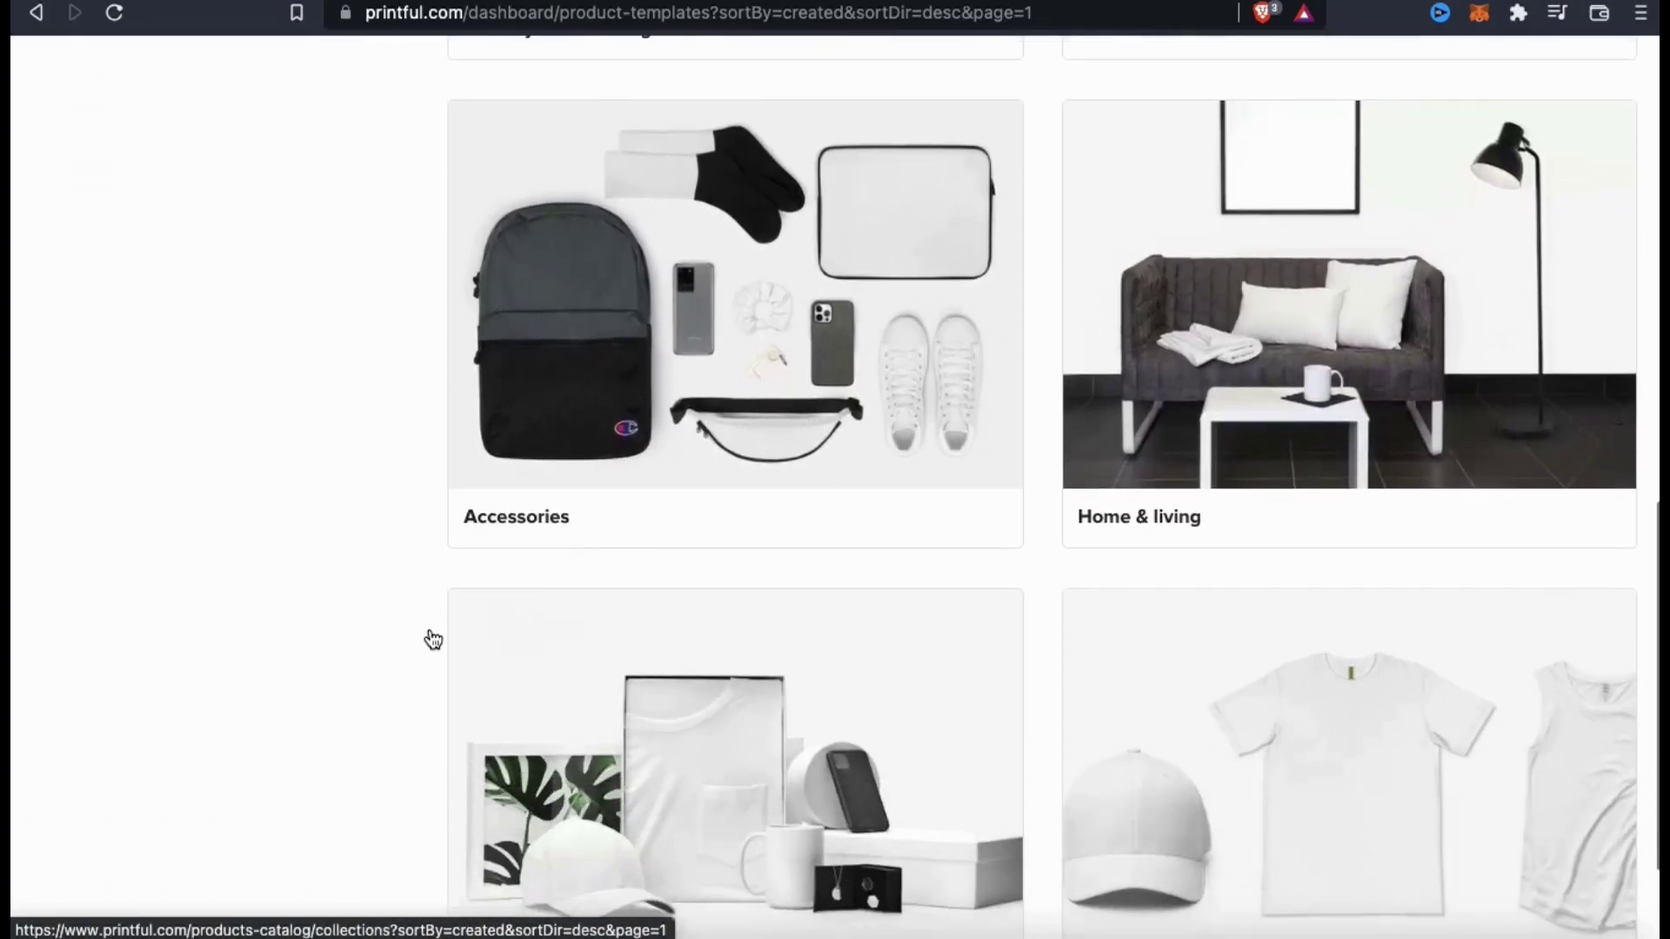
{"action": "scroll", "coordinate": [433, 639], "scroll_direction": "up", "scroll_amount": 14}
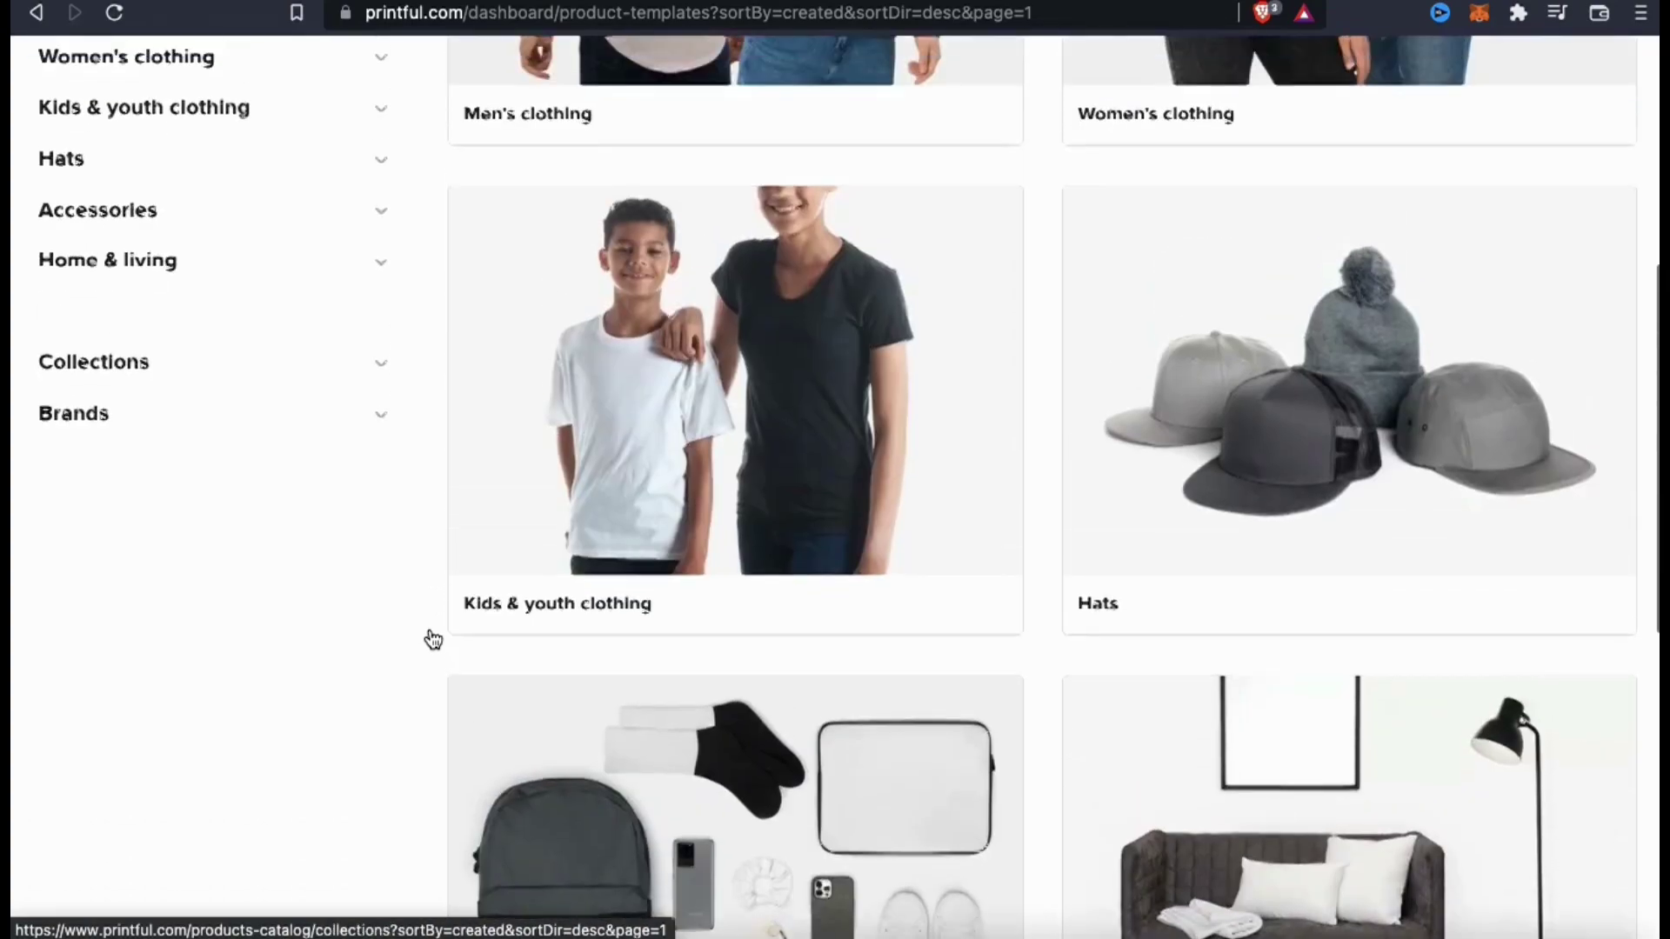
{"action": "scroll", "coordinate": [433, 639], "scroll_direction": "down", "scroll_amount": 1}
{"action": "scroll", "coordinate": [432, 639], "scroll_direction": "down", "scroll_amount": 1}
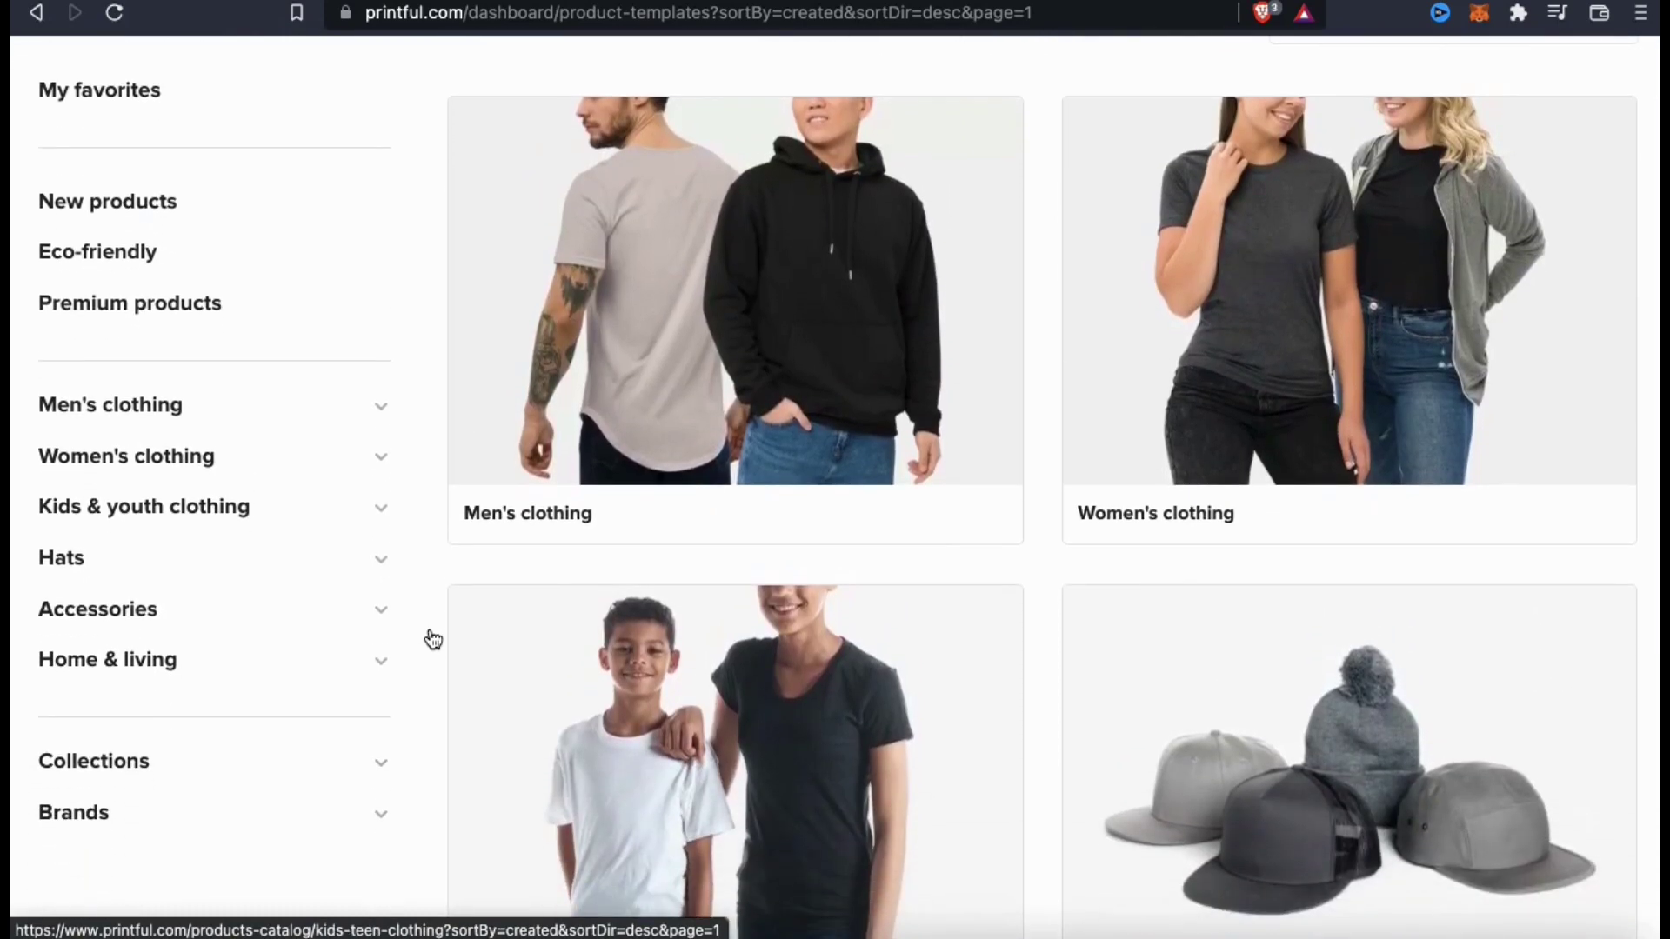
Step: Expand the clothing categories and open Men's clothing all-over shirts
{"action": "left_click", "coordinate": [374, 411]}
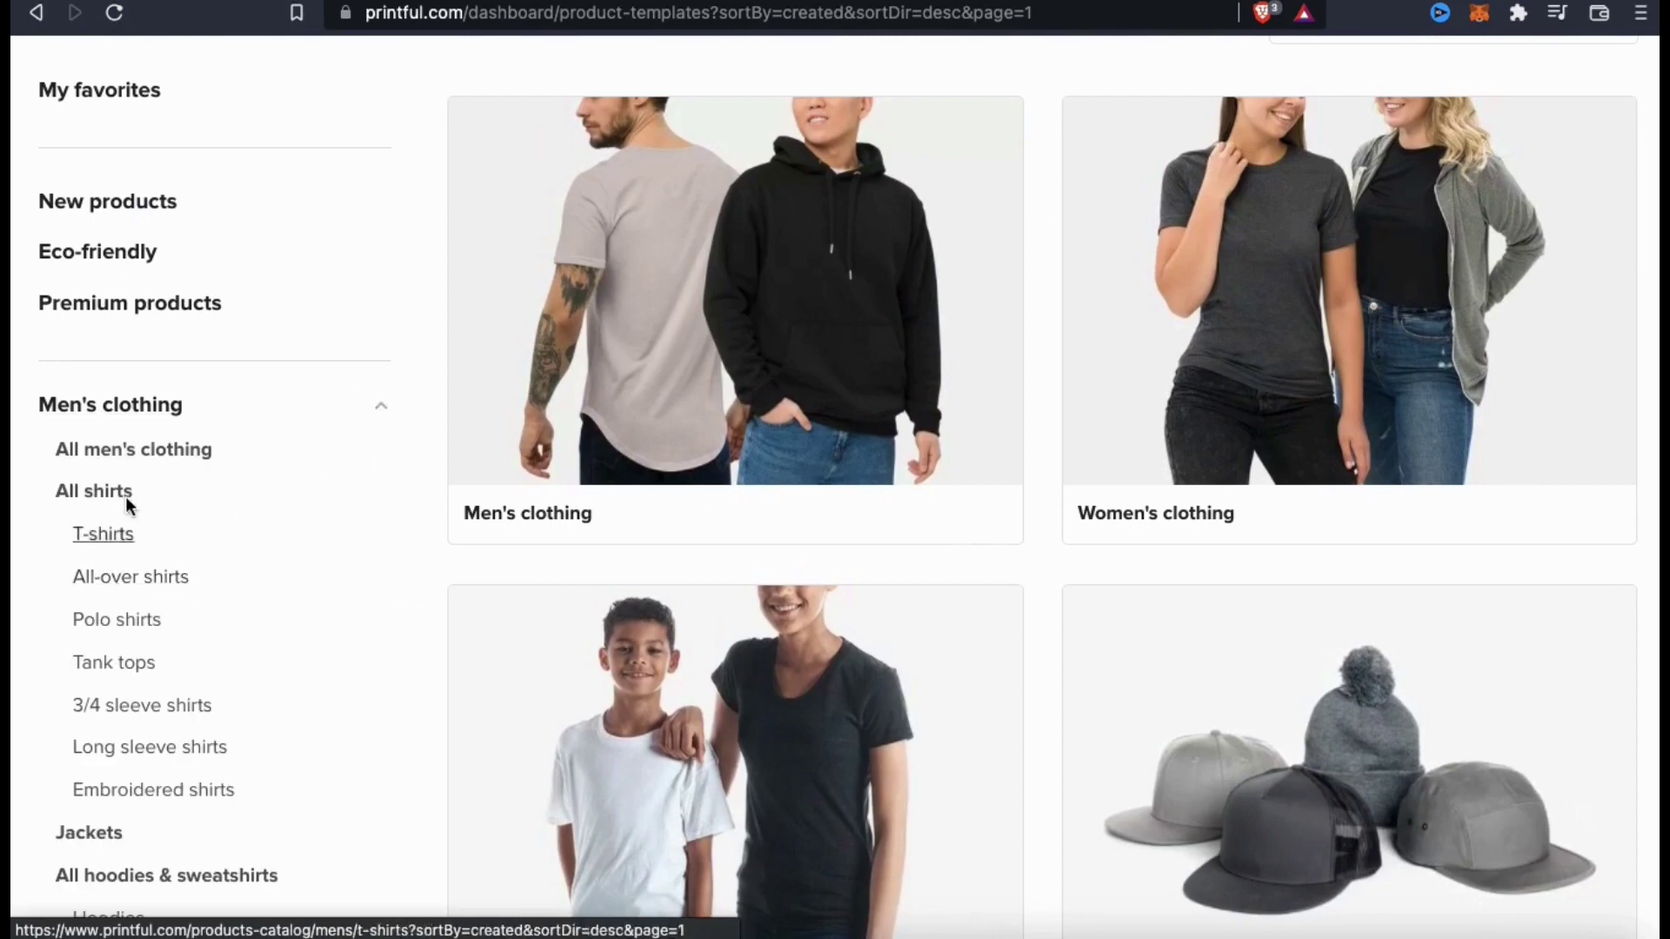
{"action": "left_click", "coordinate": [177, 407]}
{"action": "left_click", "coordinate": [173, 458]}
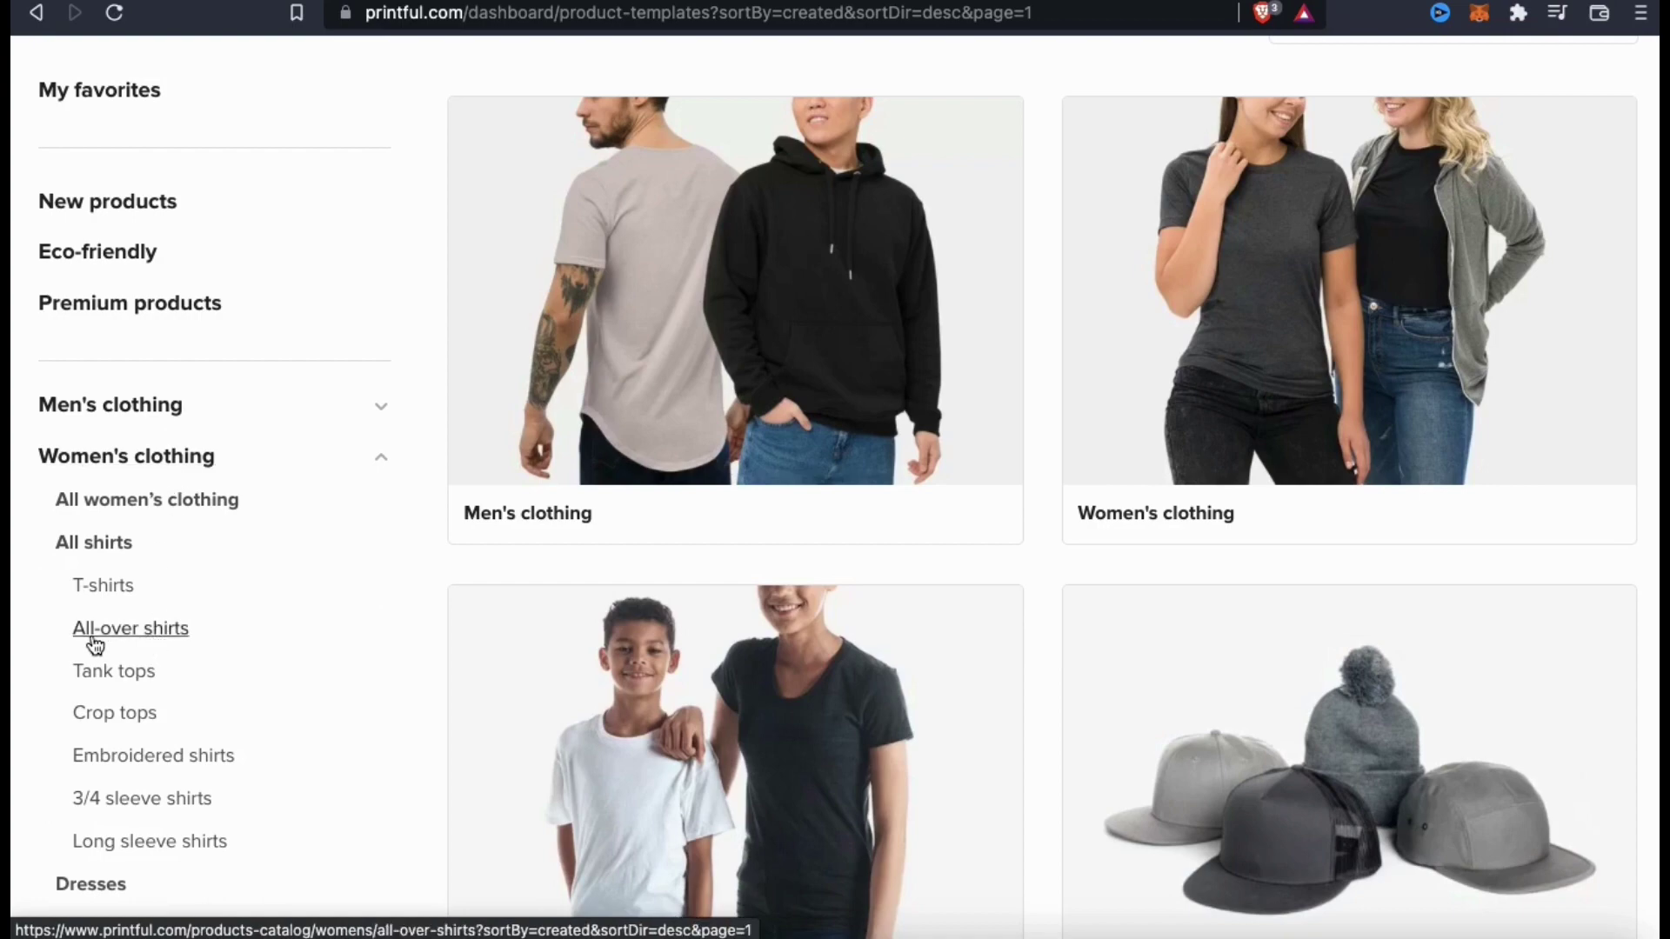
{"action": "left_click", "coordinate": [157, 462]}
{"action": "left_click", "coordinate": [165, 505]}
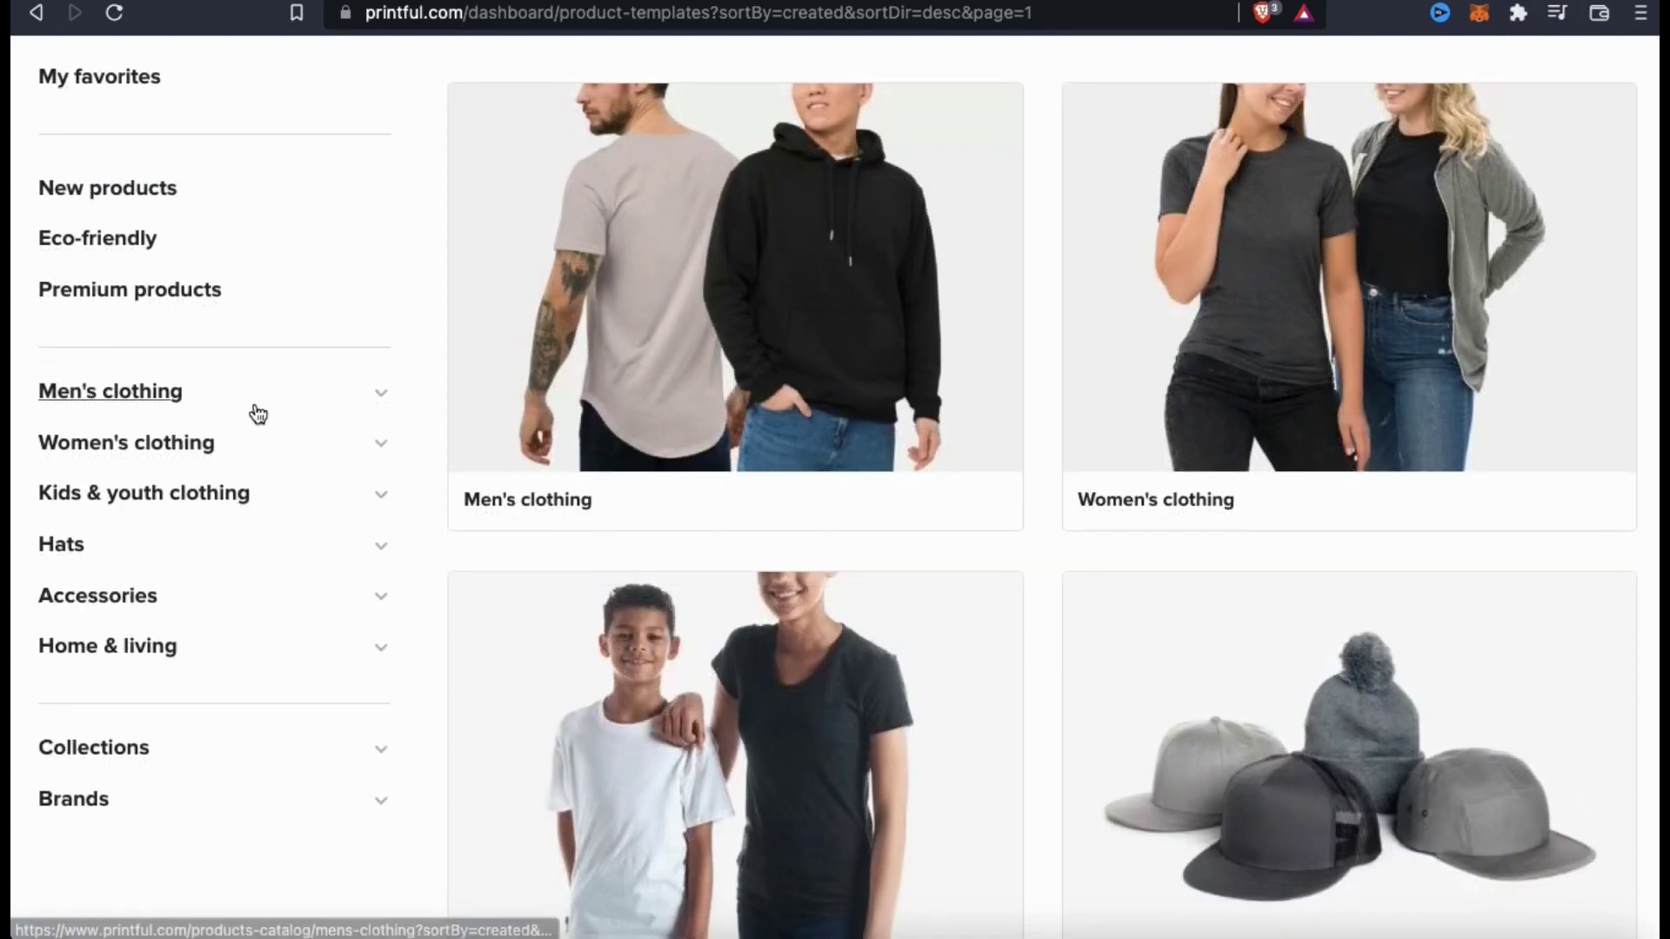
{"action": "left_click", "coordinate": [367, 408]}
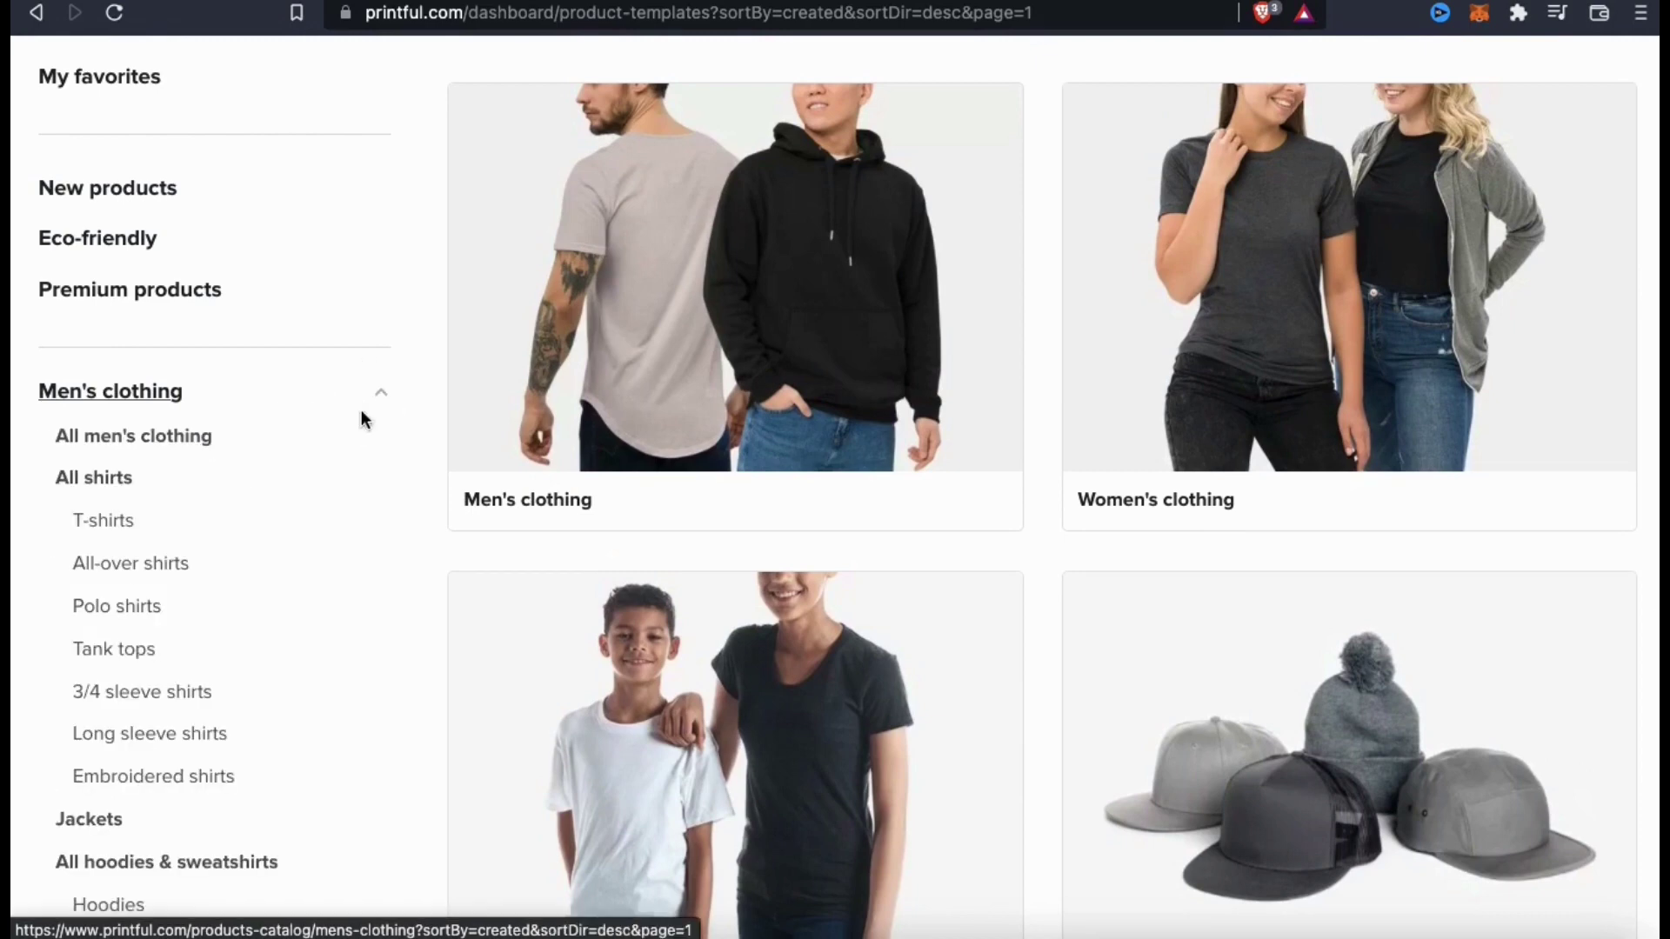
{"action": "left_click", "coordinate": [147, 574]}
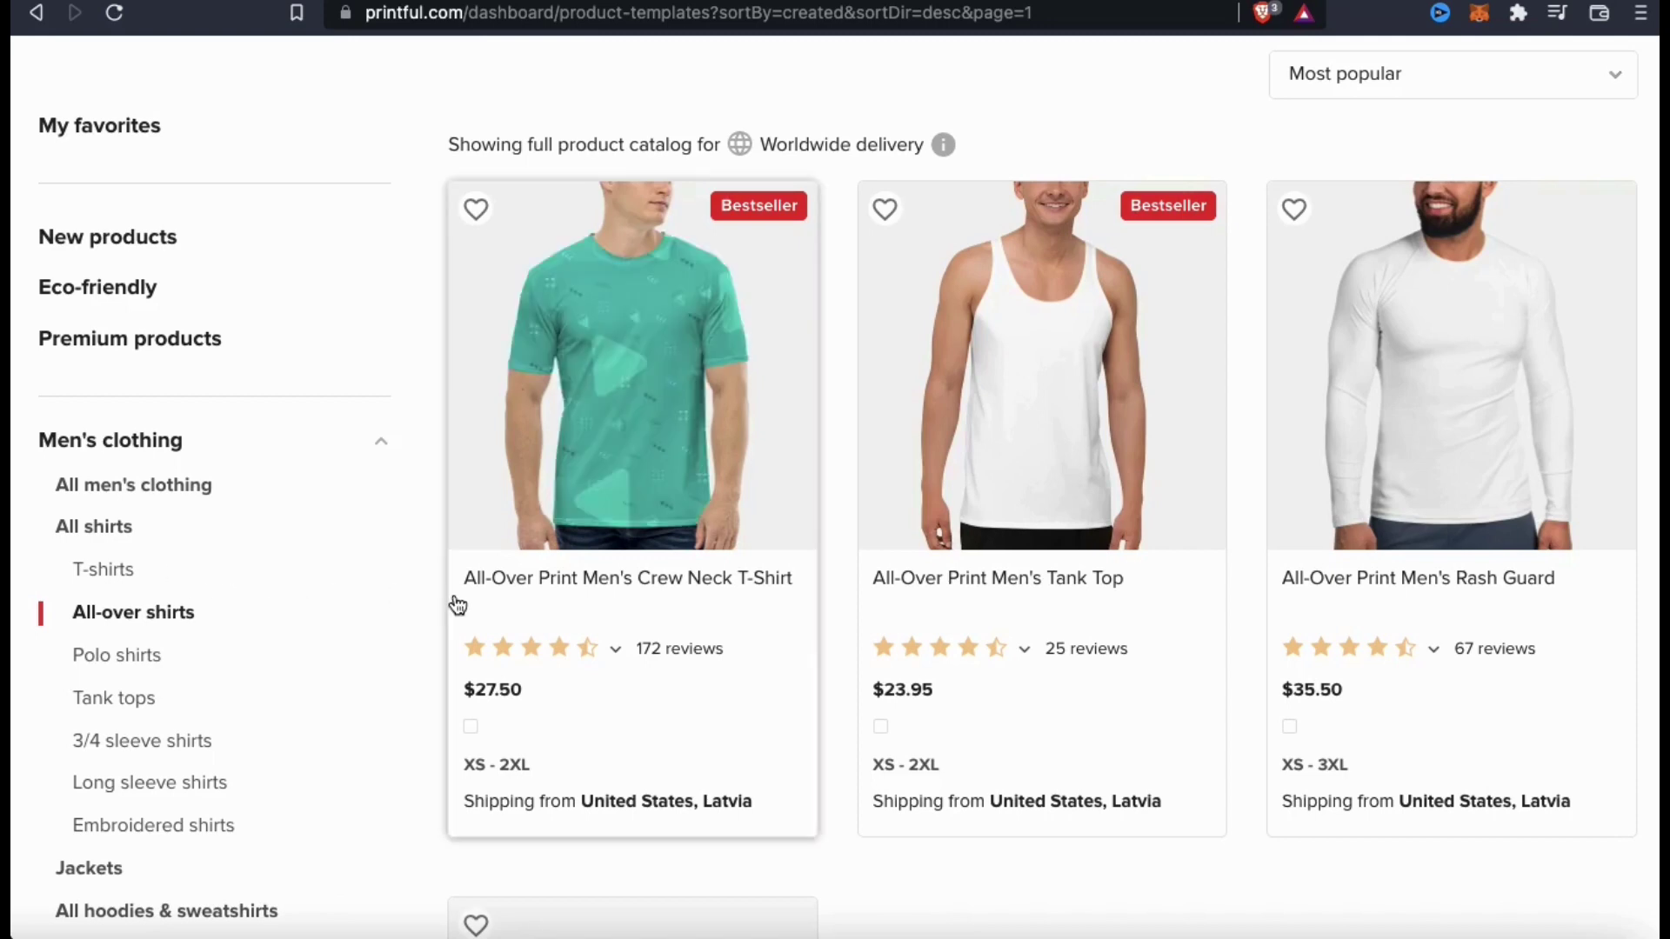
Step: Review the all-over shirts and choose the All-Over Print Men's Crew Neck T-Shirt
{"action": "scroll", "coordinate": [428, 596], "scroll_direction": "down", "scroll_amount": 3}
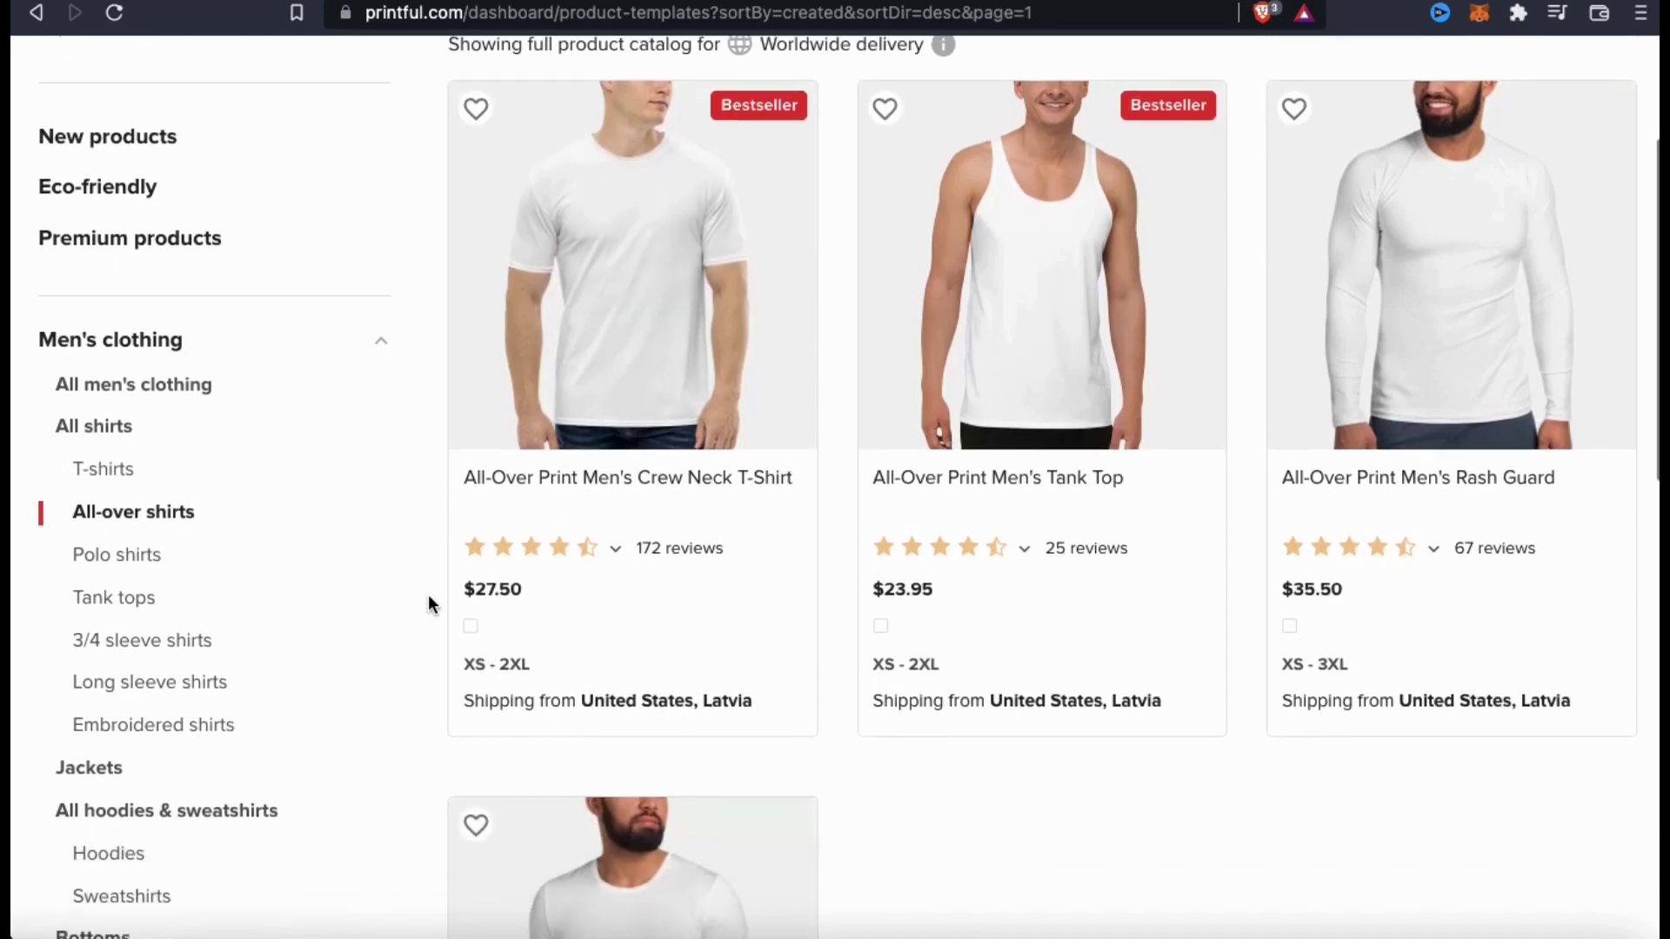
{"action": "scroll", "coordinate": [428, 597], "scroll_direction": "down", "scroll_amount": 5}
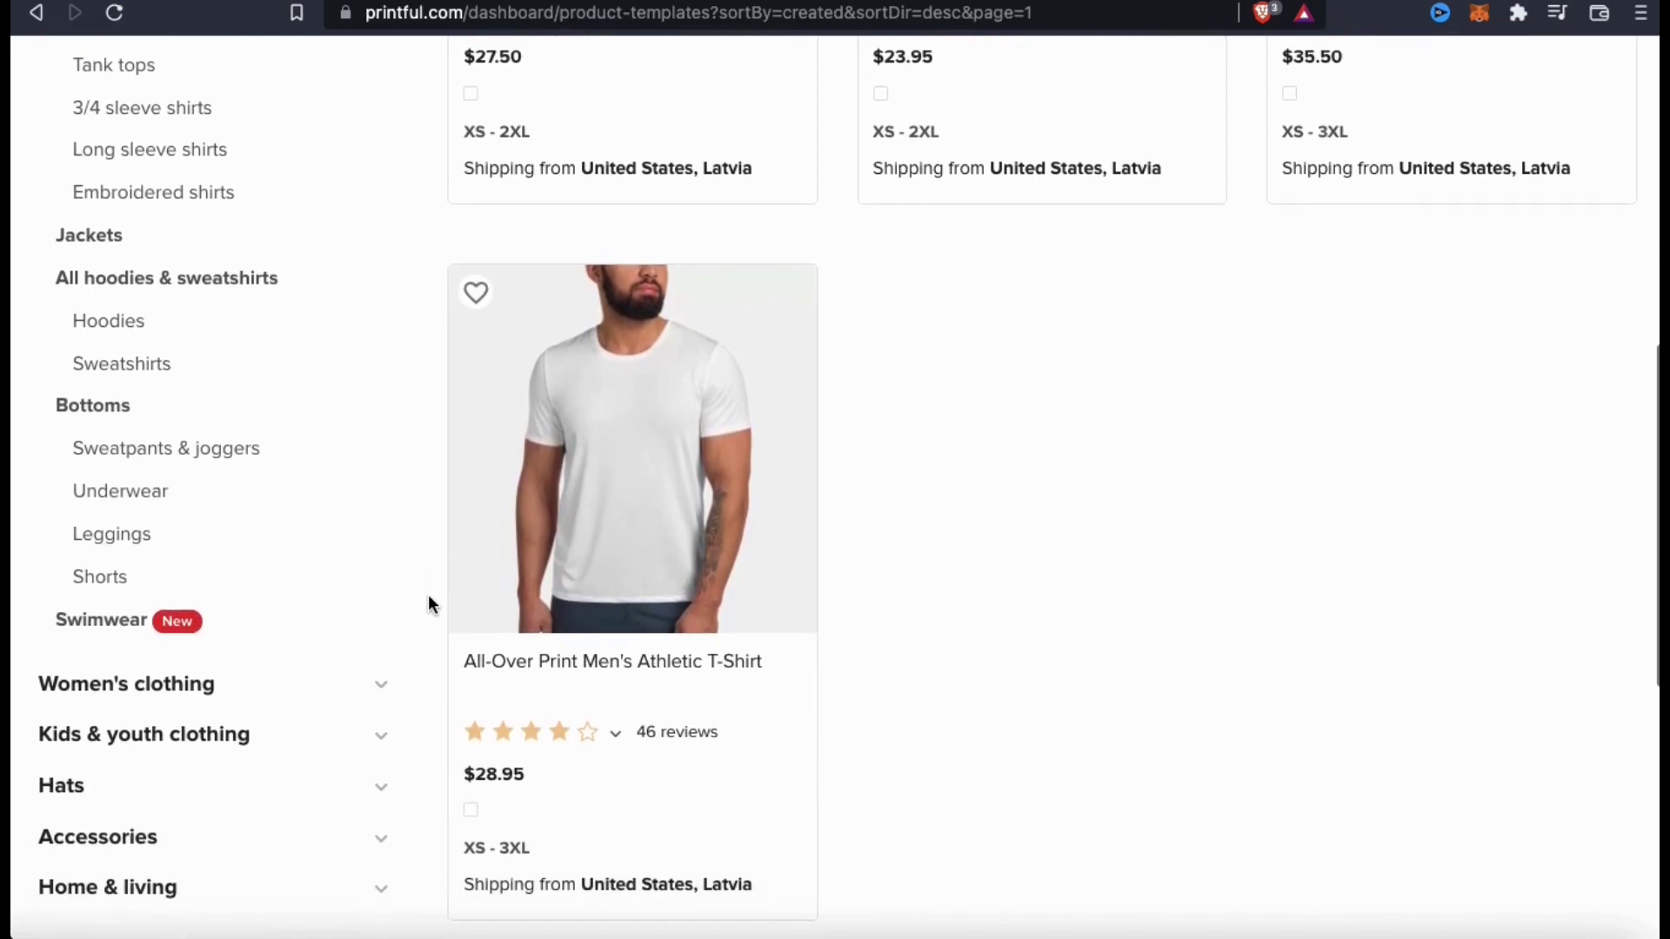
{"action": "scroll", "coordinate": [428, 600], "scroll_direction": "up", "scroll_amount": 3}
{"action": "scroll", "coordinate": [428, 604], "scroll_direction": "up", "scroll_amount": 5}
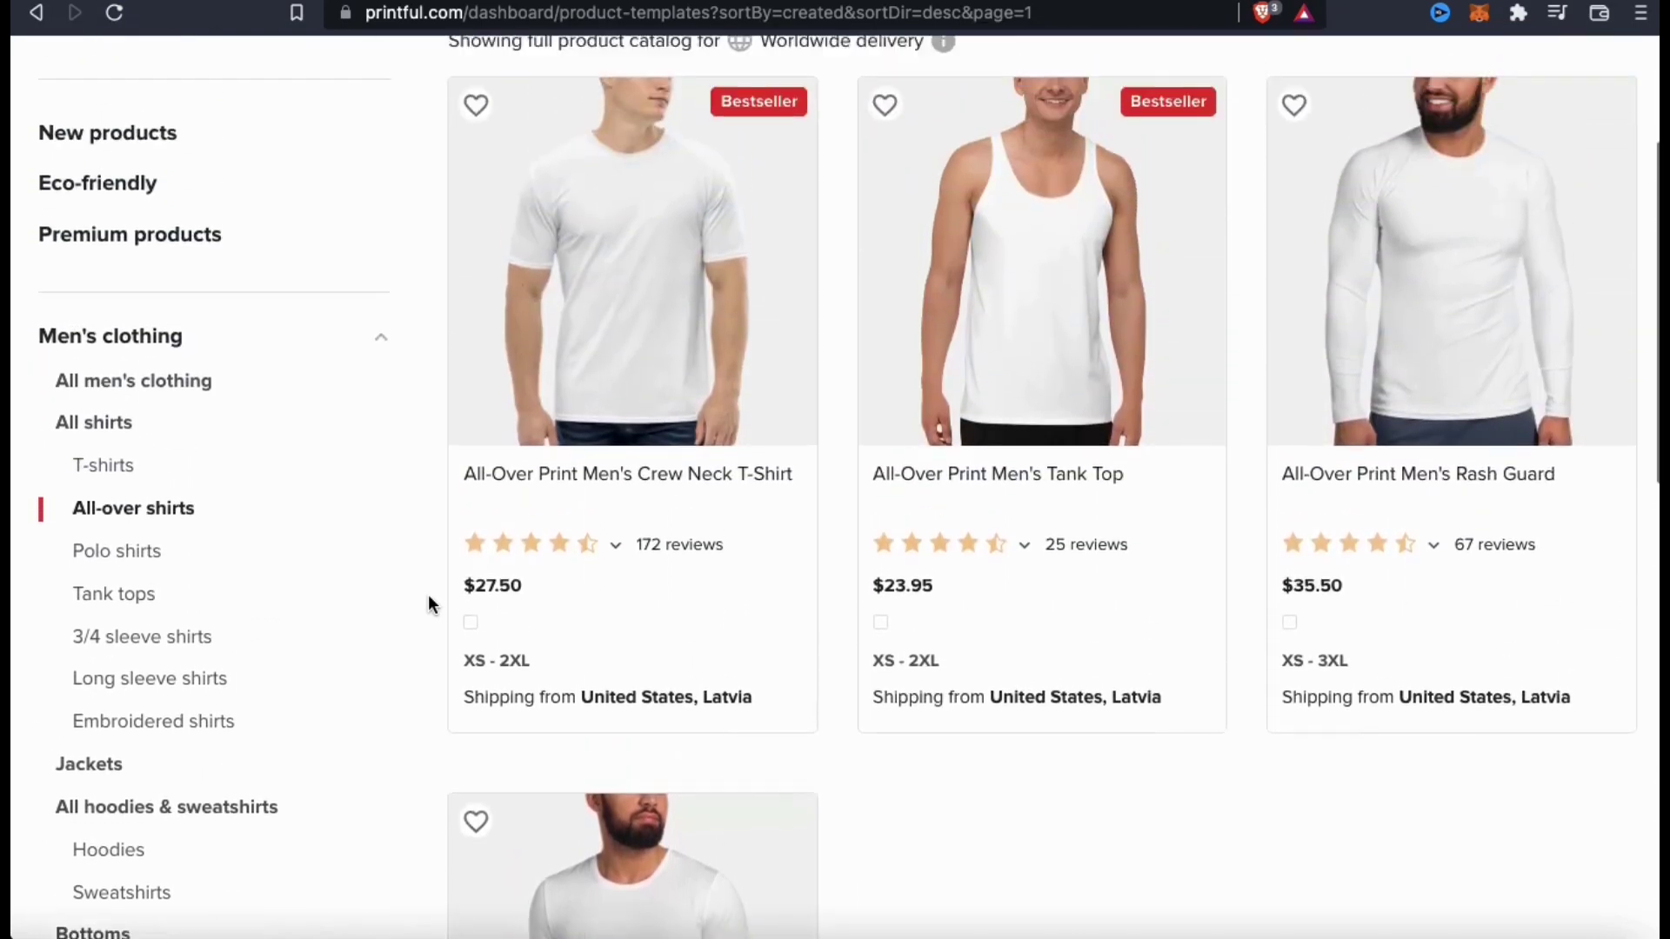
{"action": "scroll", "coordinate": [428, 593], "scroll_direction": "up", "scroll_amount": 1}
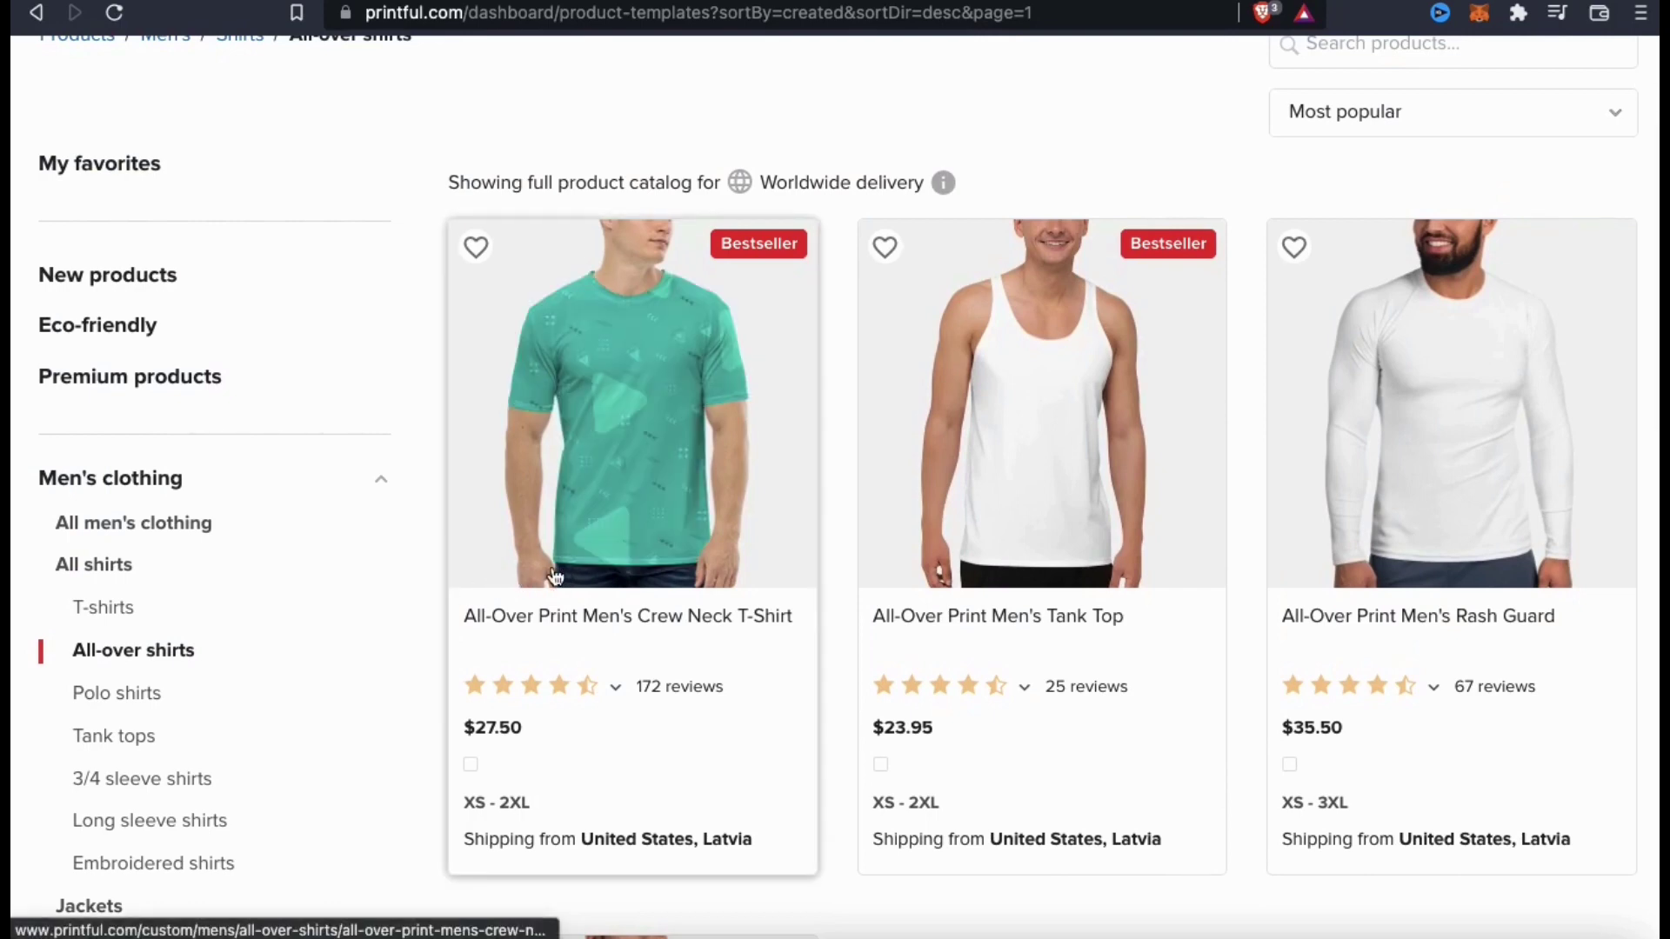
{"action": "left_click", "coordinate": [645, 523]}
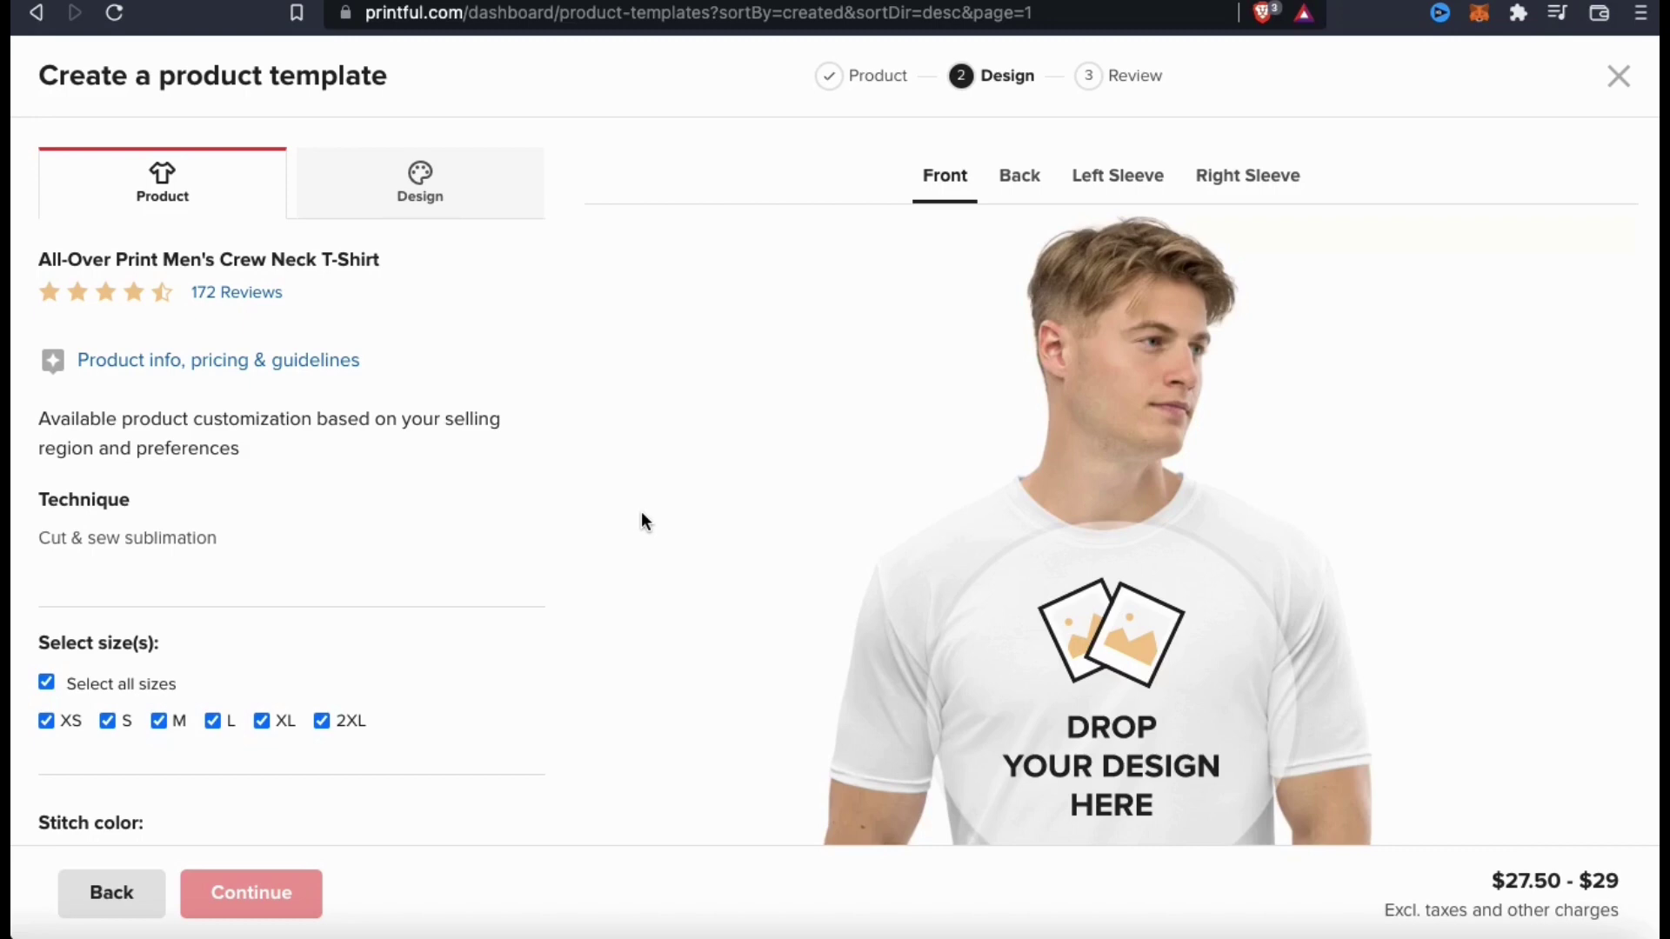
Step: Select all sizes XS–2XL and white stitching for the crew neck T-shirt
{"action": "left_click", "coordinate": [110, 724]}
{"action": "left_click", "coordinate": [214, 725]}
{"action": "left_click", "coordinate": [46, 685]}
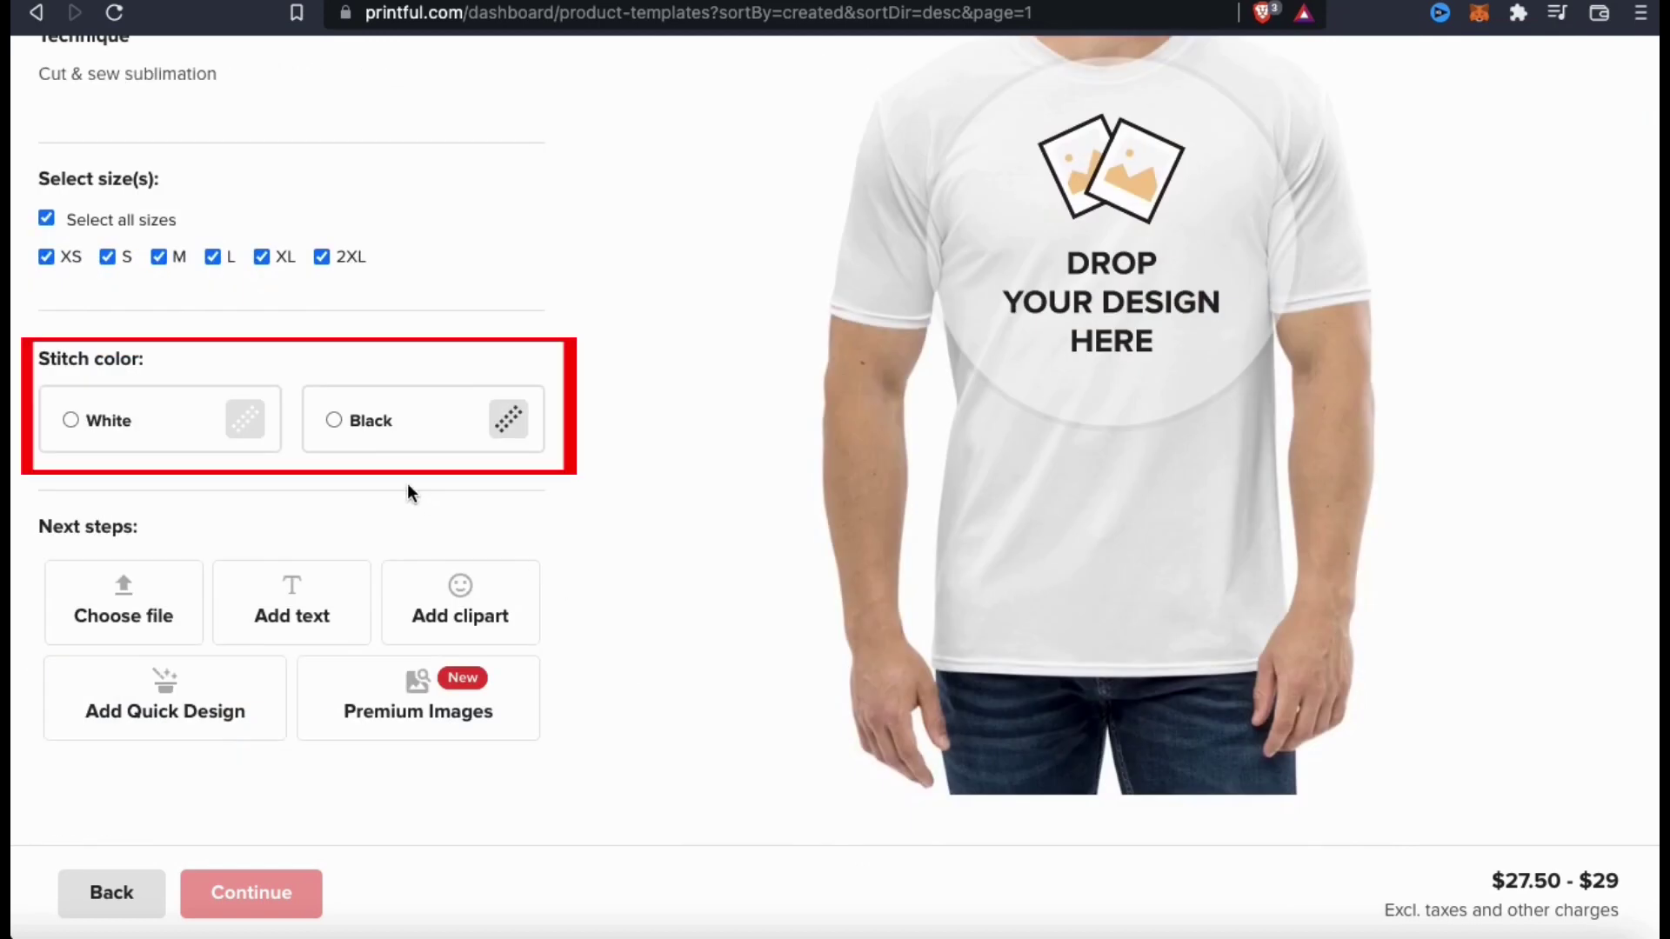
{"action": "left_click", "coordinate": [70, 420]}
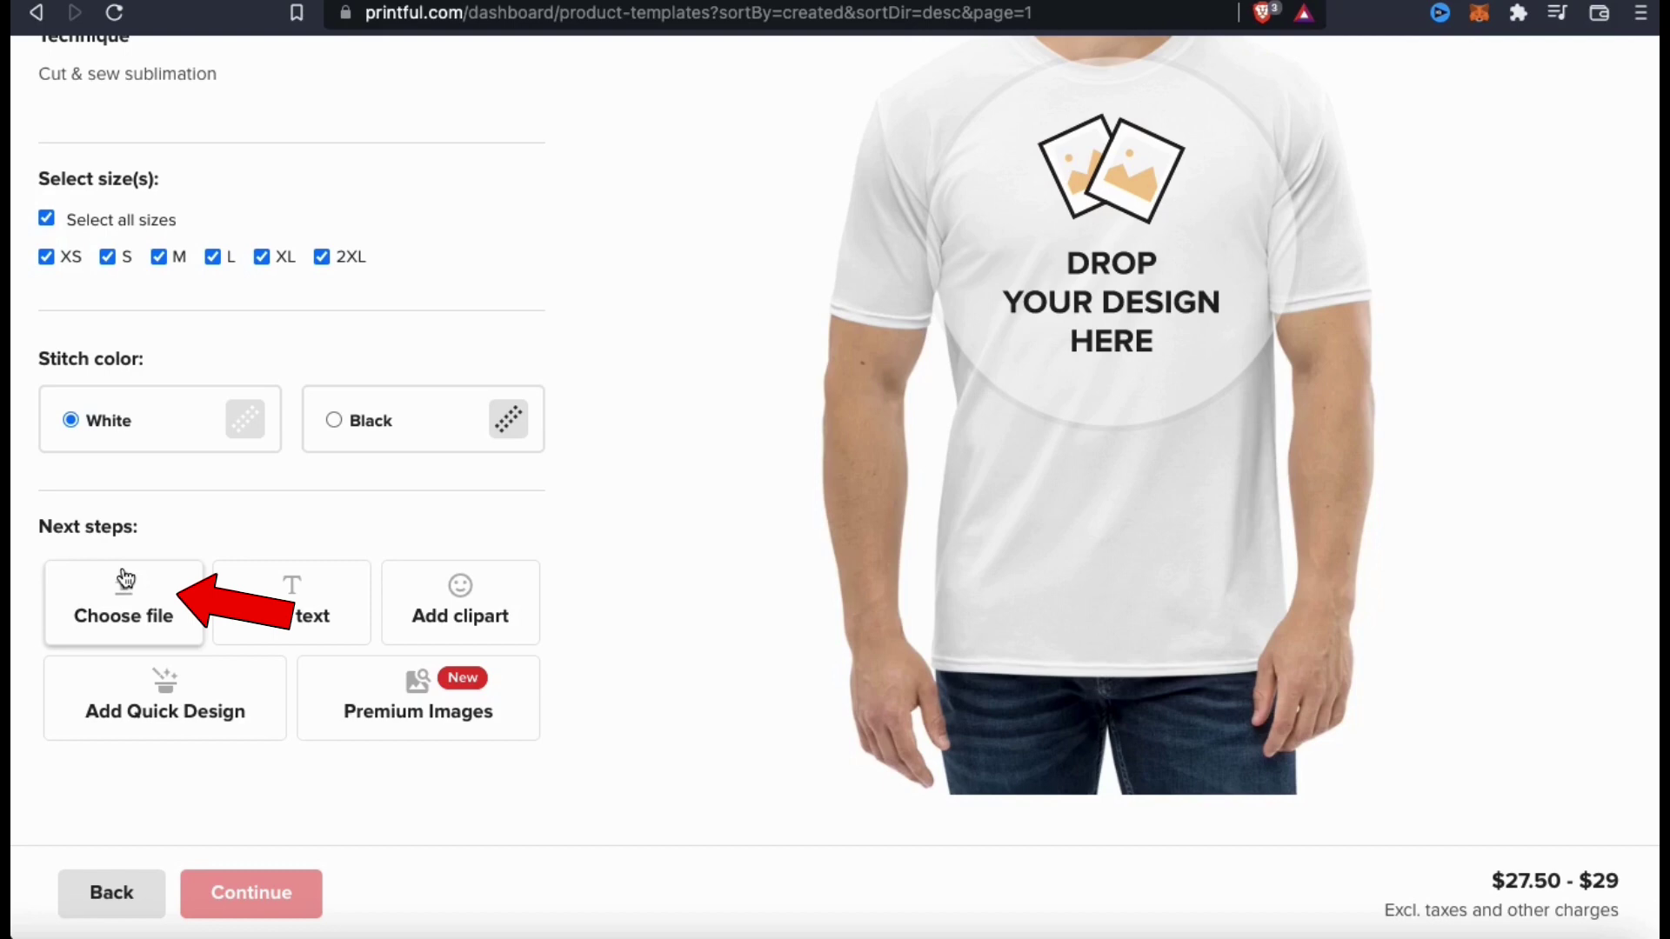
{"action": "left_click", "coordinate": [128, 620]}
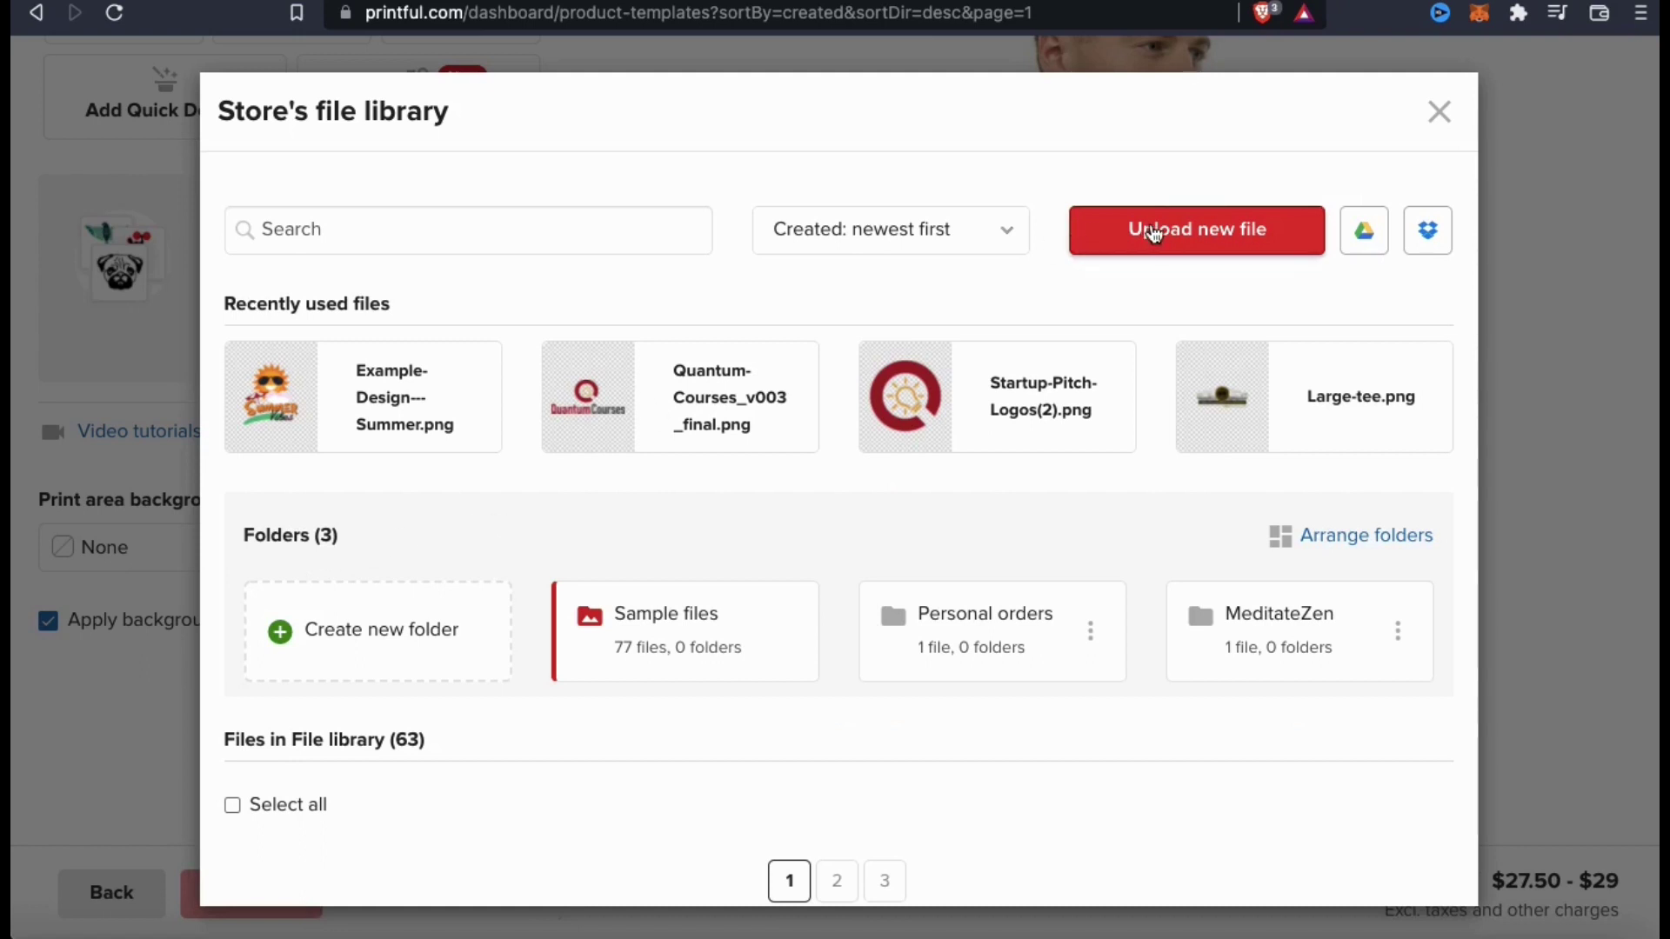
Step: Upload fleur-de-lis.png from Downloads and apply it to the shirt front
{"action": "left_click", "coordinate": [1203, 248]}
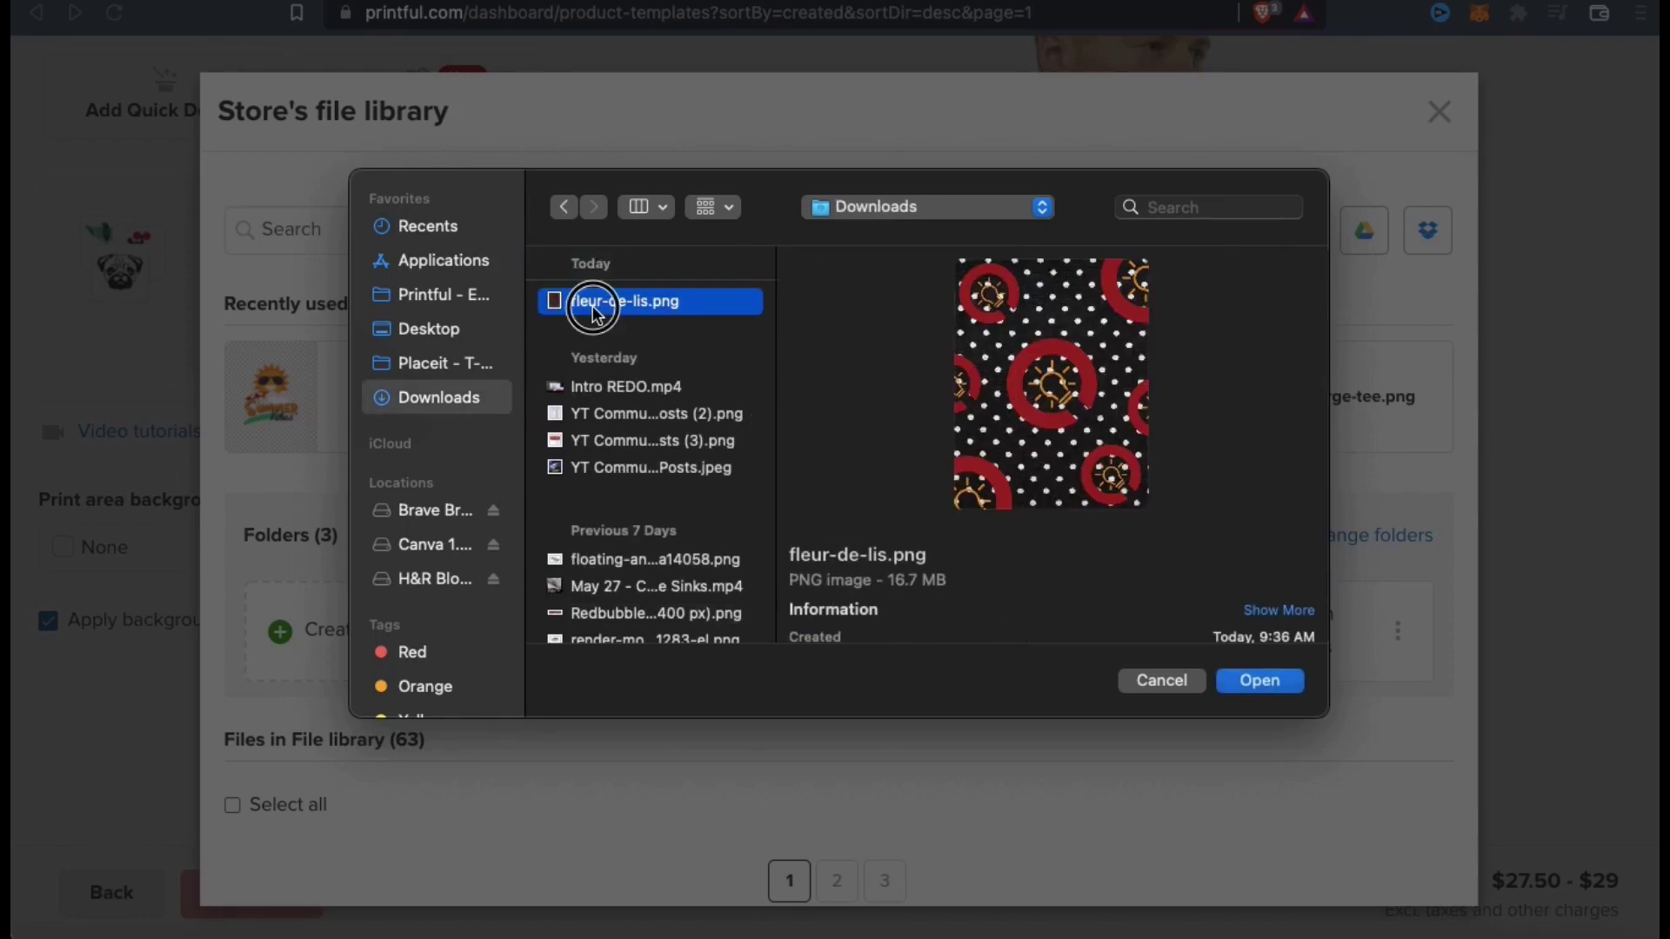
{"action": "double_click", "coordinate": [592, 304]}
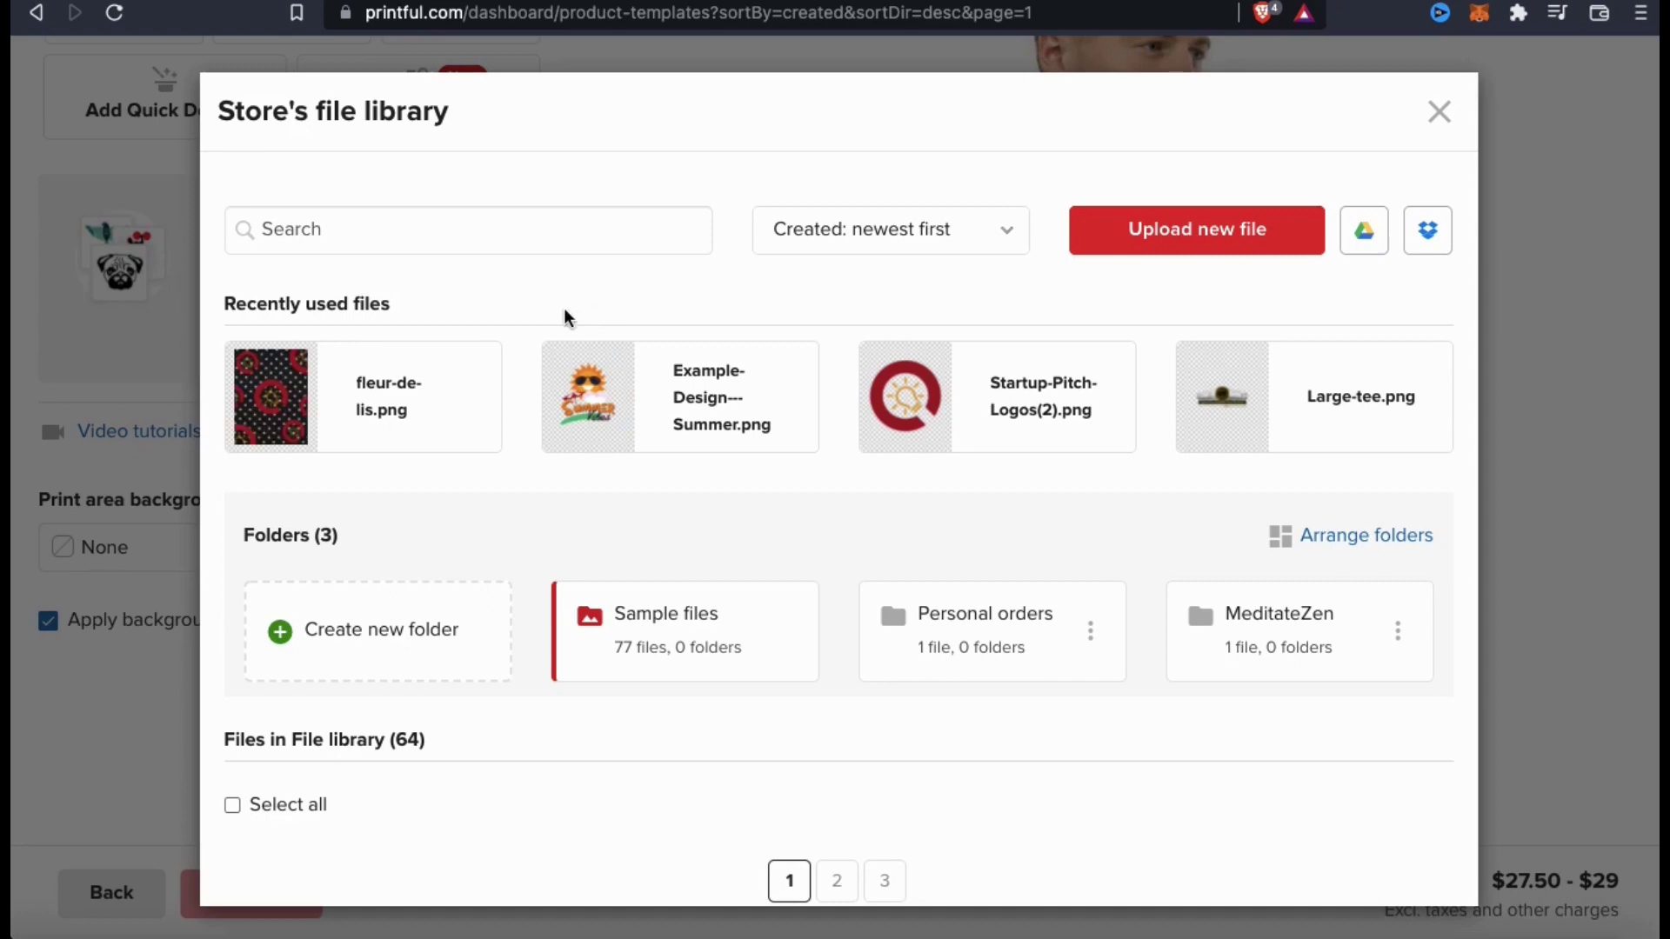
{"action": "mouse_move", "coordinate": [367, 337]}
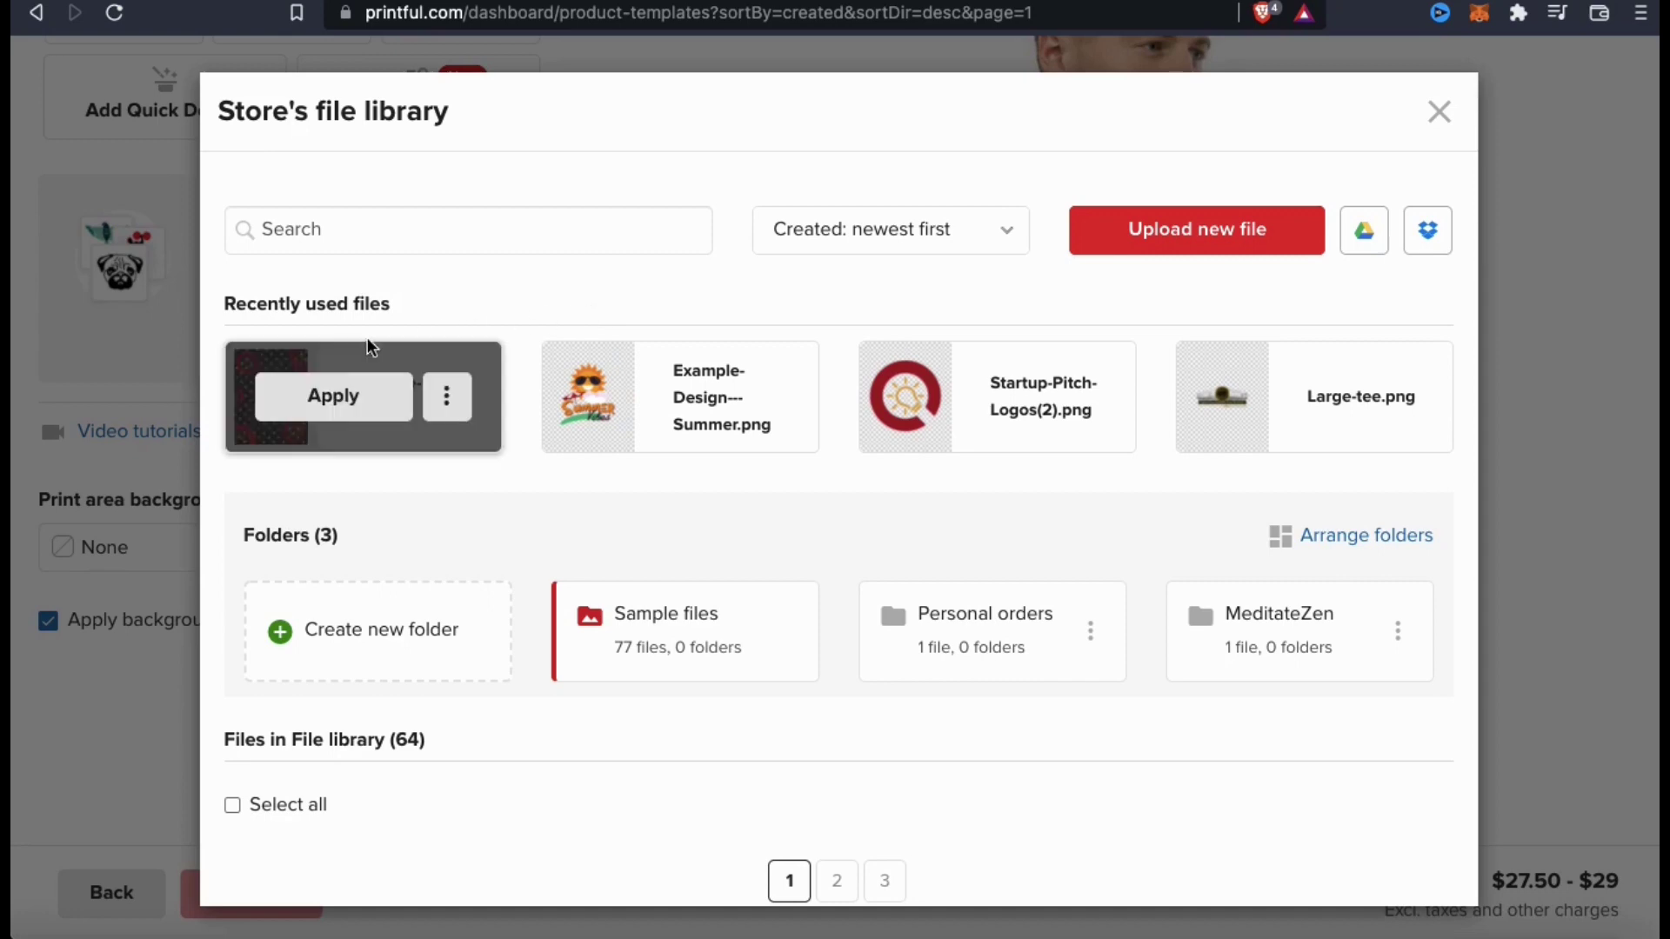
{"action": "left_click", "coordinate": [320, 401]}
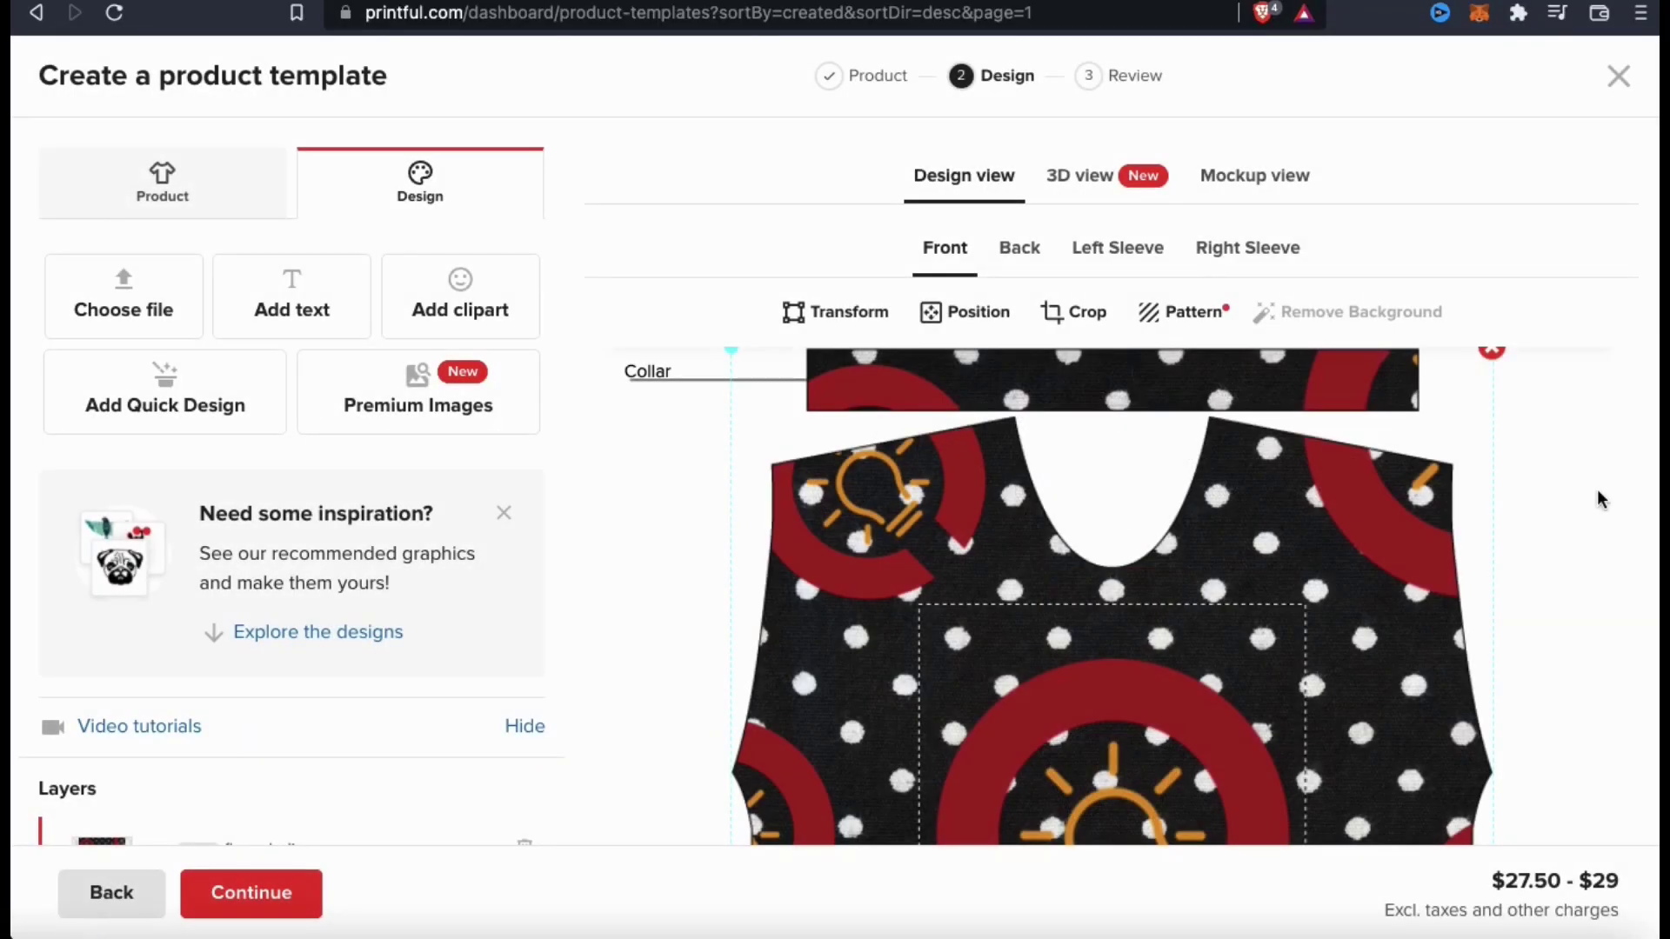
Step: Adjust the front pattern's size with the zoom slider, leaving it at 28.00 × 36.00
{"action": "scroll", "coordinate": [1597, 498], "scroll_direction": "down", "scroll_amount": 3}
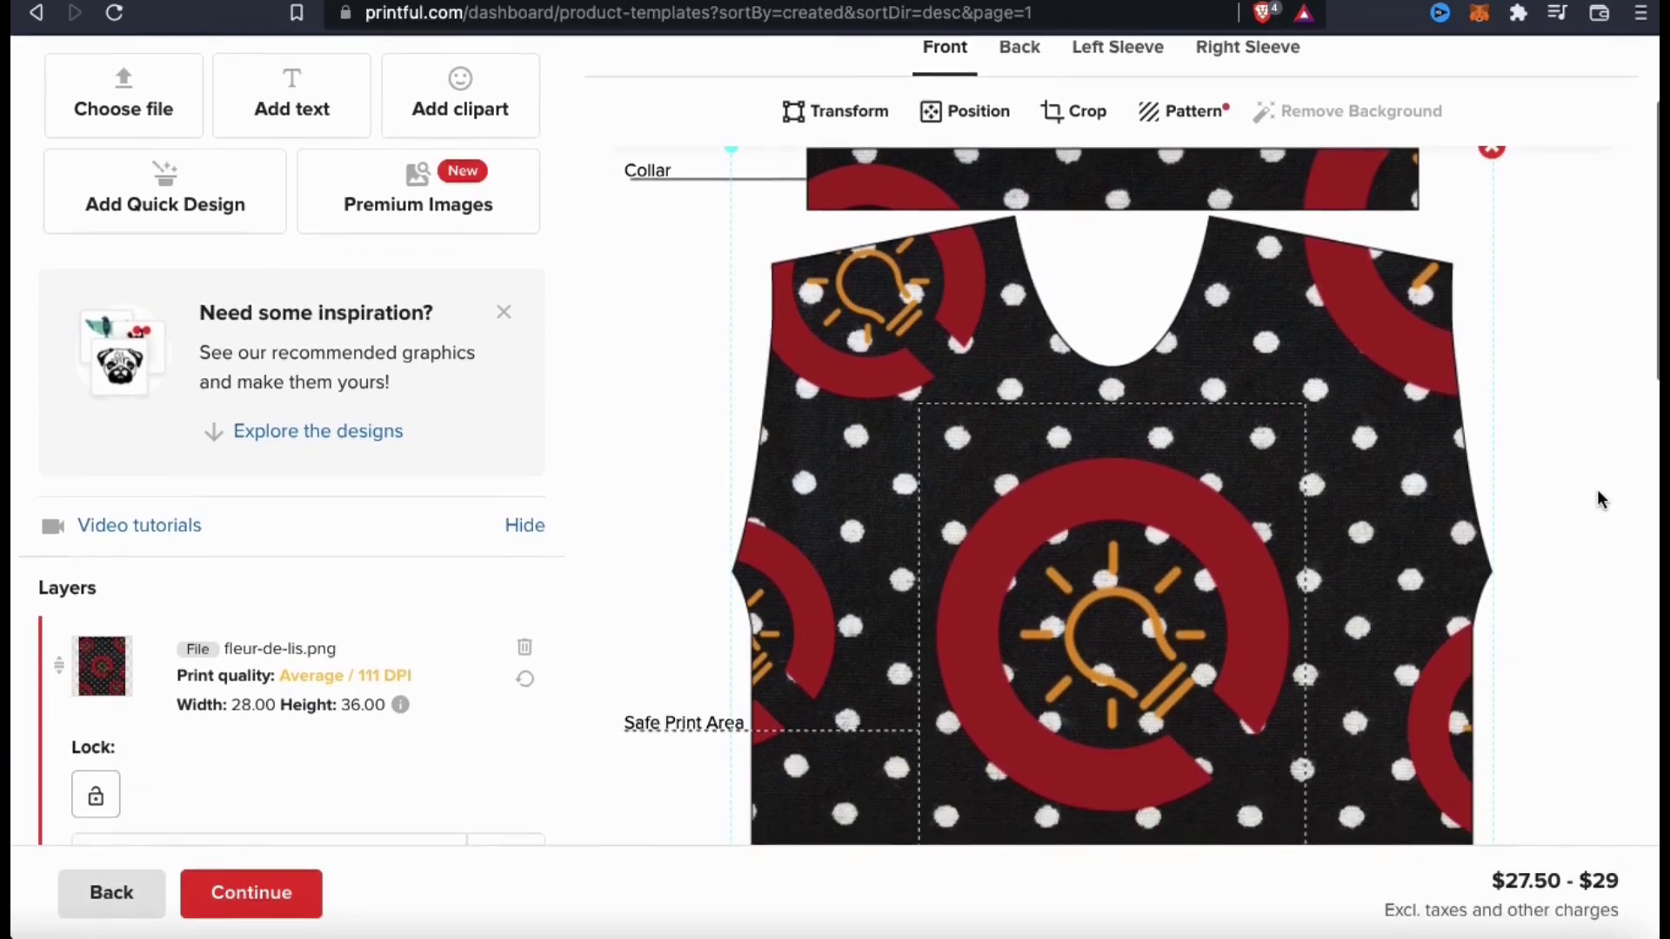
{"action": "scroll", "coordinate": [1599, 493], "scroll_direction": "down", "scroll_amount": 2}
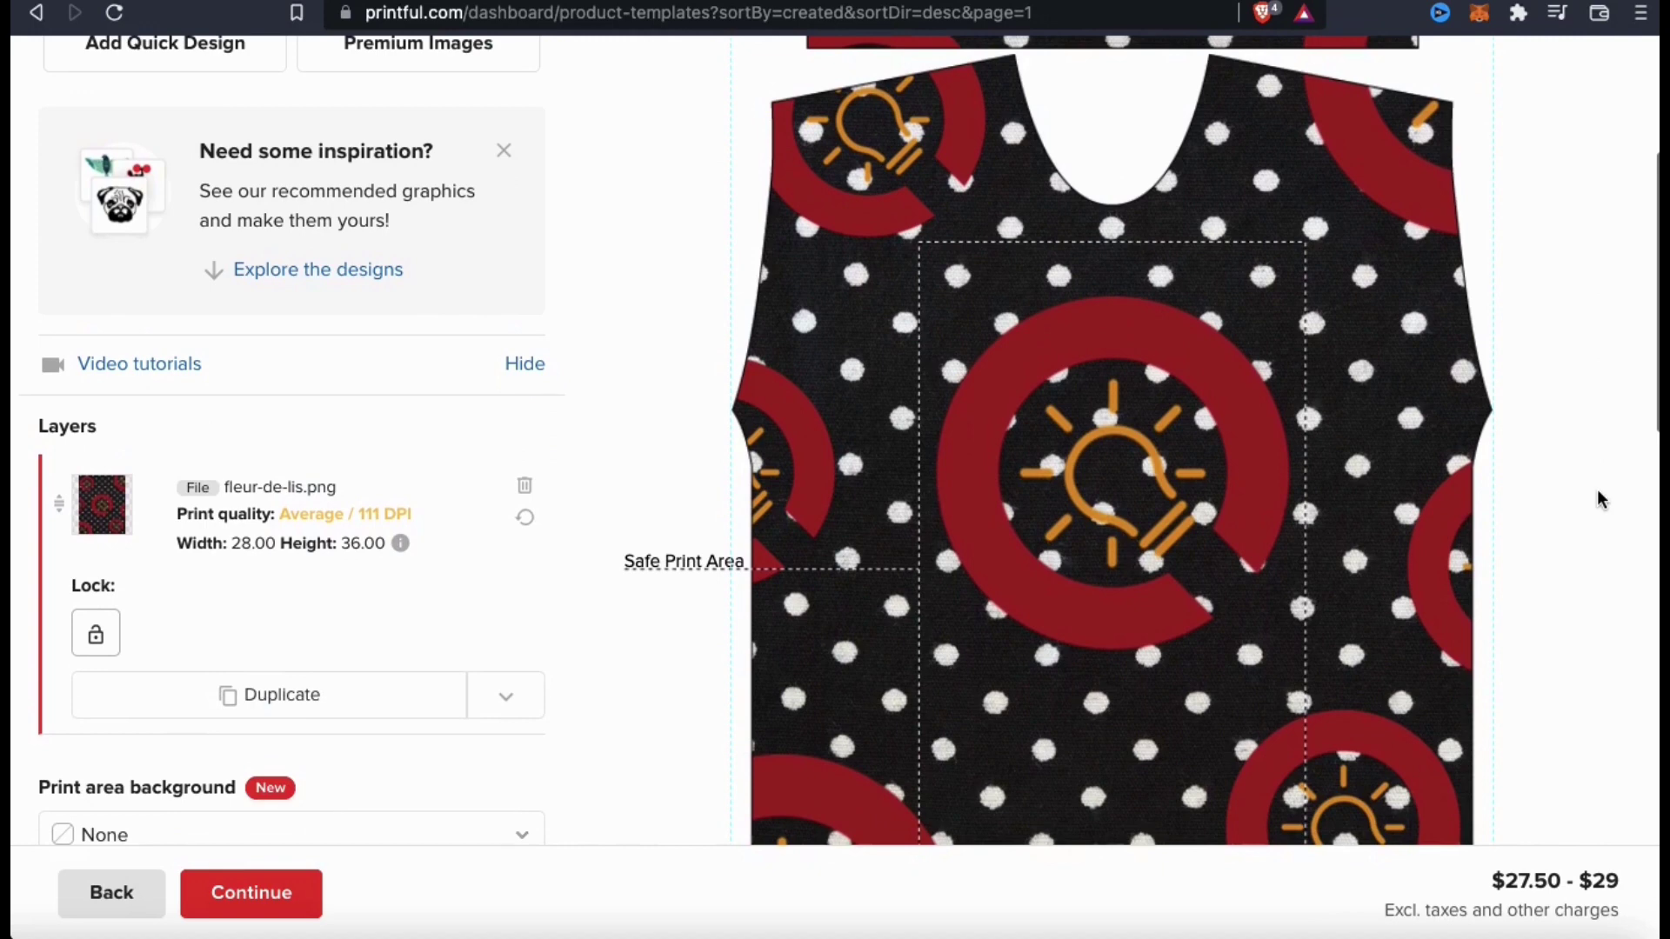
{"action": "scroll", "coordinate": [1599, 498], "scroll_direction": "down", "scroll_amount": 2}
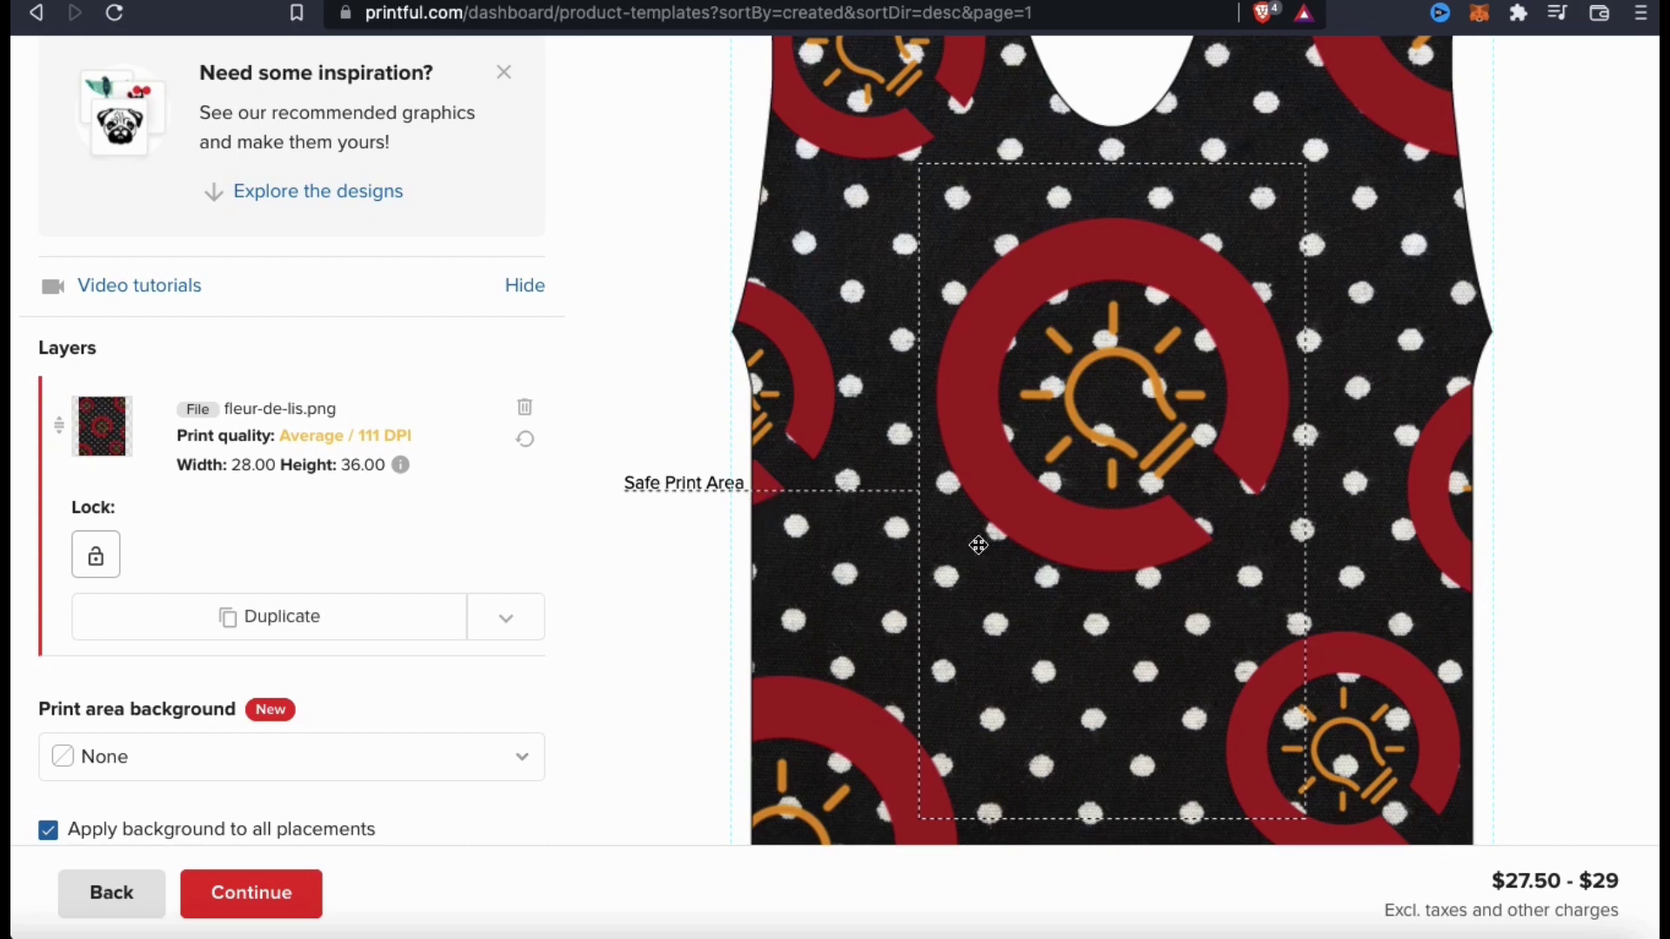
{"action": "scroll", "coordinate": [1605, 513], "scroll_direction": "down", "scroll_amount": 3}
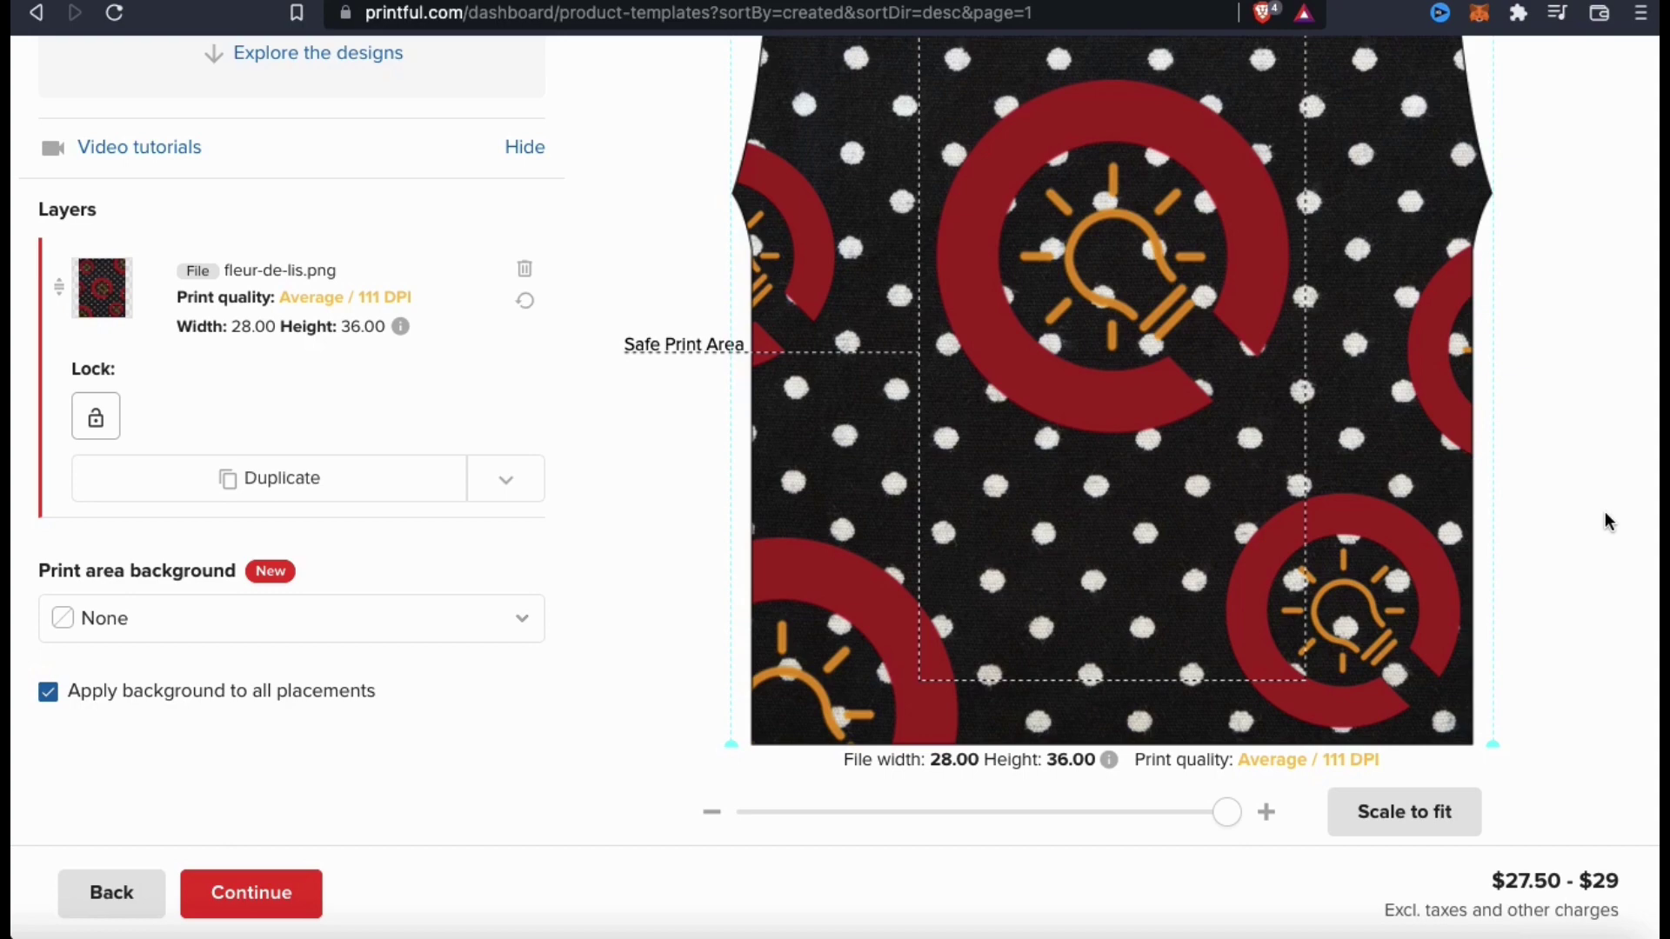
{"action": "scroll", "coordinate": [1607, 522], "scroll_direction": "down", "scroll_amount": 1}
{"action": "scroll", "coordinate": [1608, 521], "scroll_direction": "up", "scroll_amount": 1}
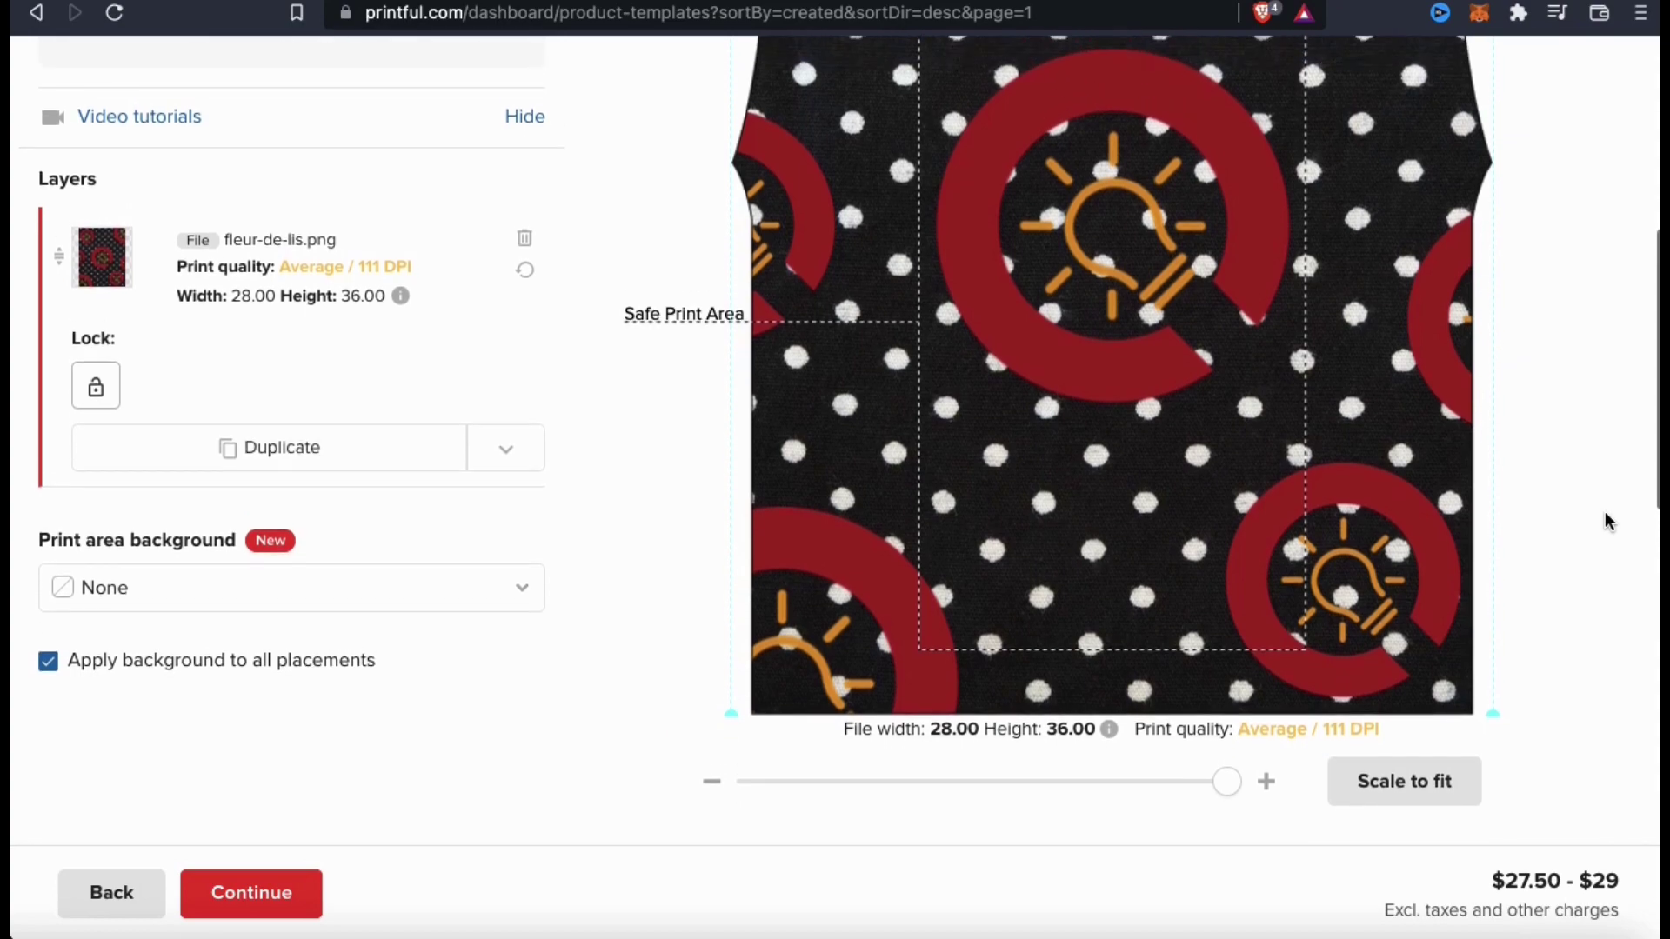
{"action": "mouse_move", "coordinate": [1231, 782]}
{"action": "left_mouse_down"}
{"action": "mouse_move", "coordinate": [1116, 781]}
{"action": "mouse_move", "coordinate": [1250, 786]}
{"action": "left_mouse_up"}
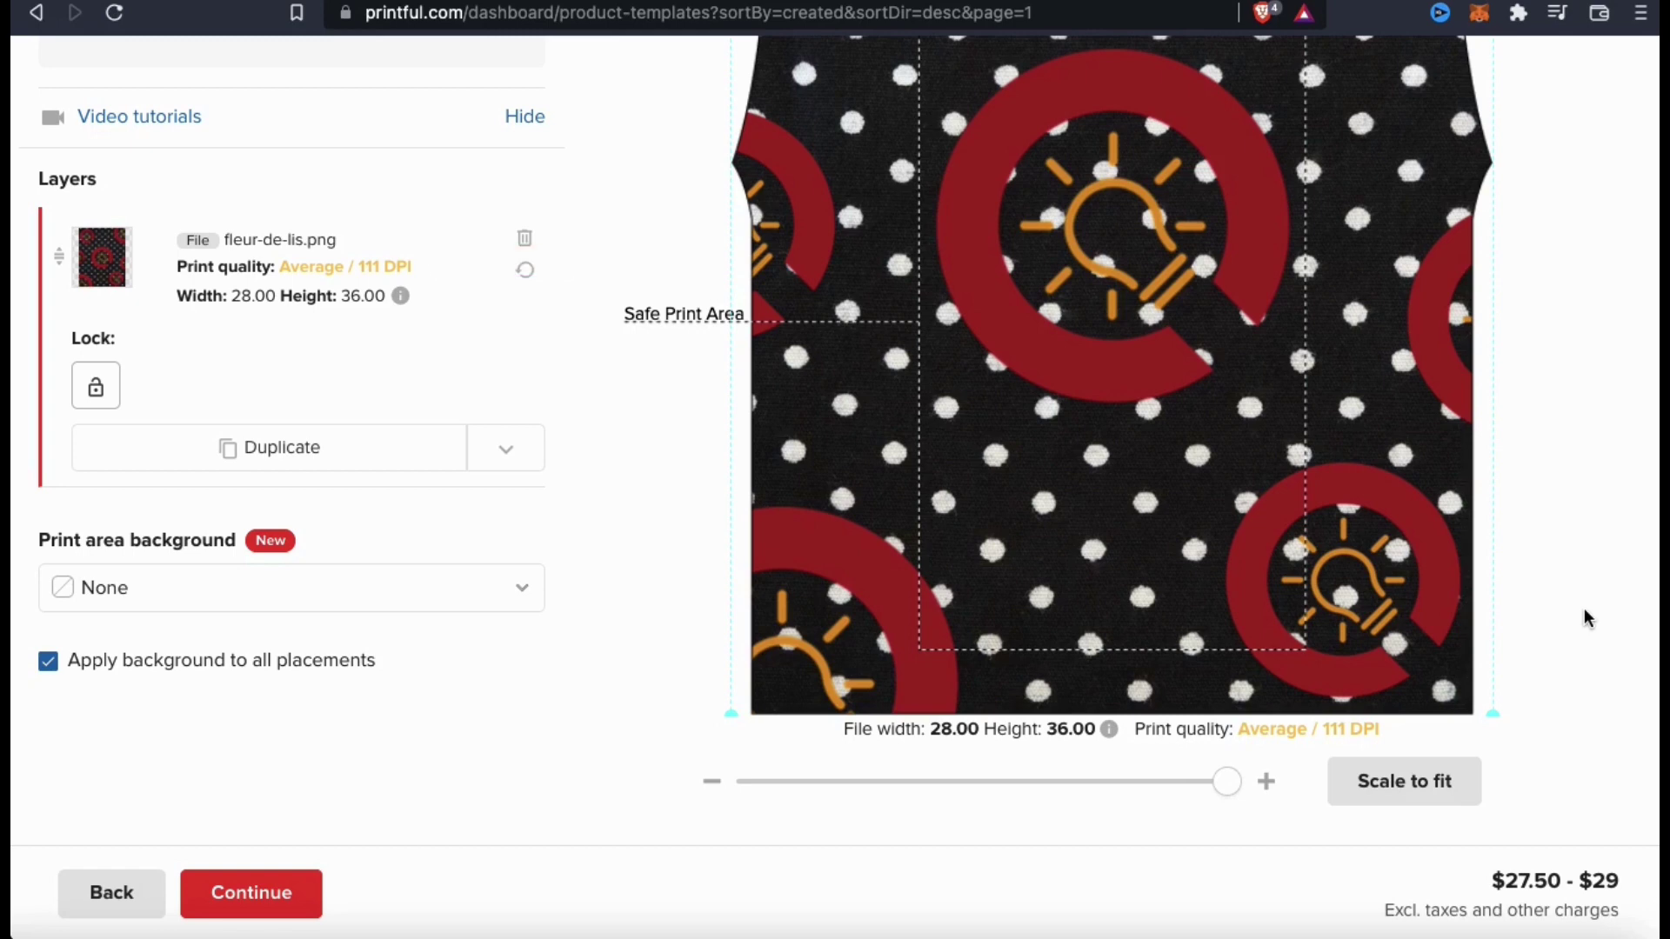
{"action": "scroll", "coordinate": [1584, 611], "scroll_direction": "up", "scroll_amount": 7}
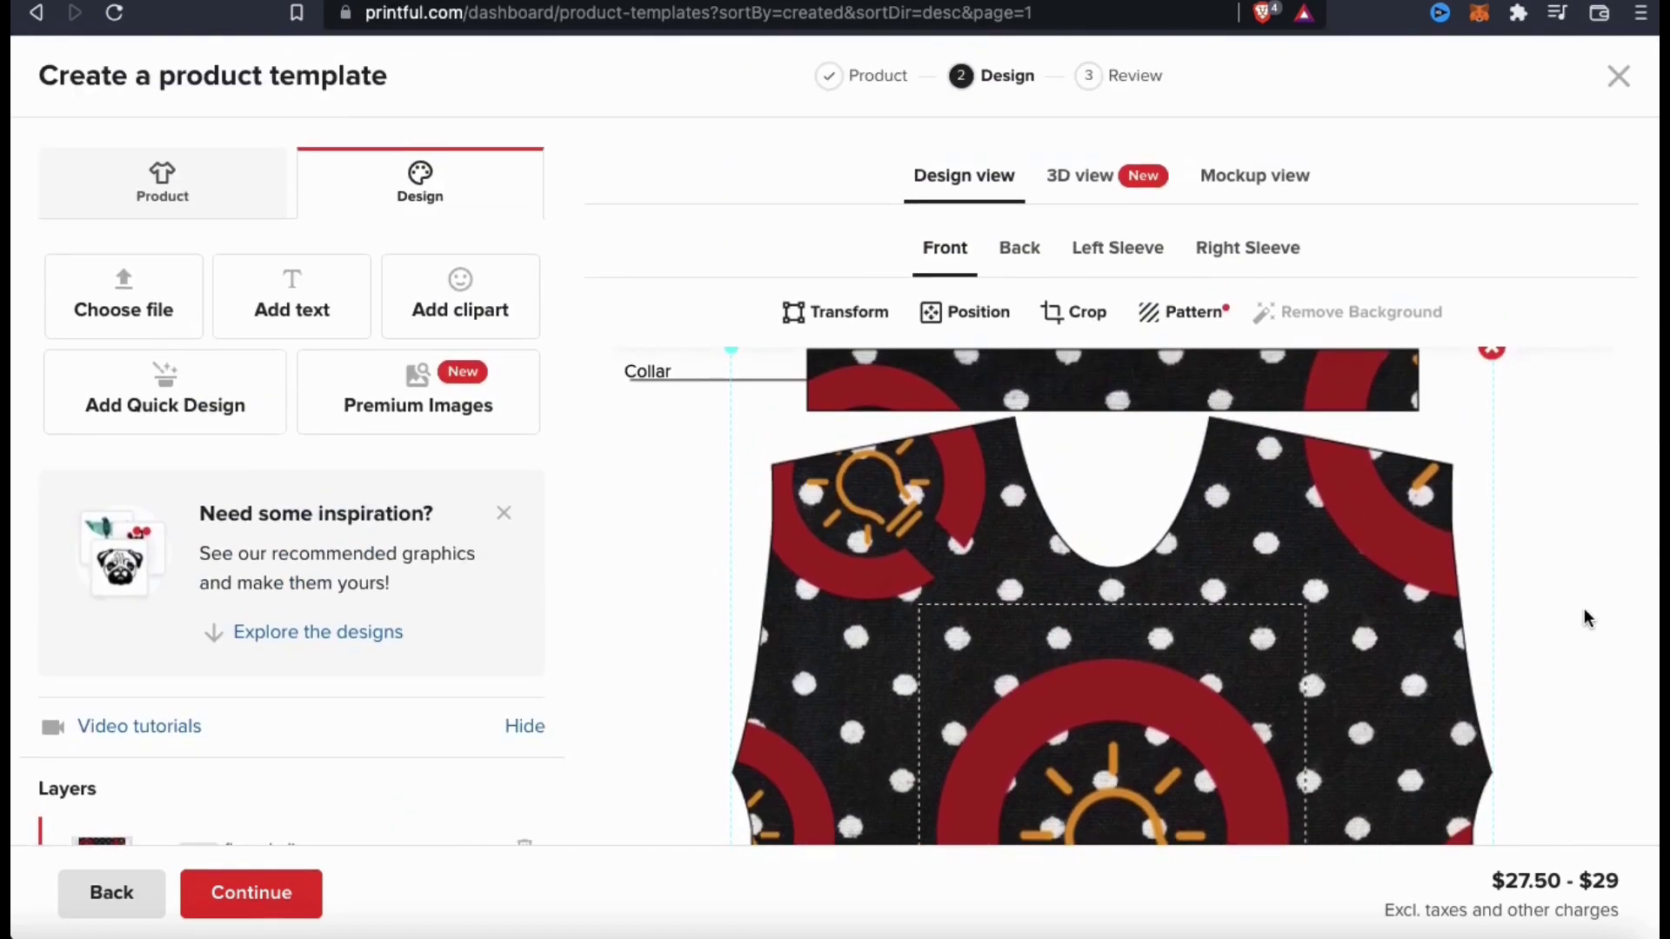
Step: Apply fleur-de-lis.png to the back of the shirt
{"action": "scroll", "coordinate": [1576, 566], "scroll_direction": "down", "scroll_amount": 1}
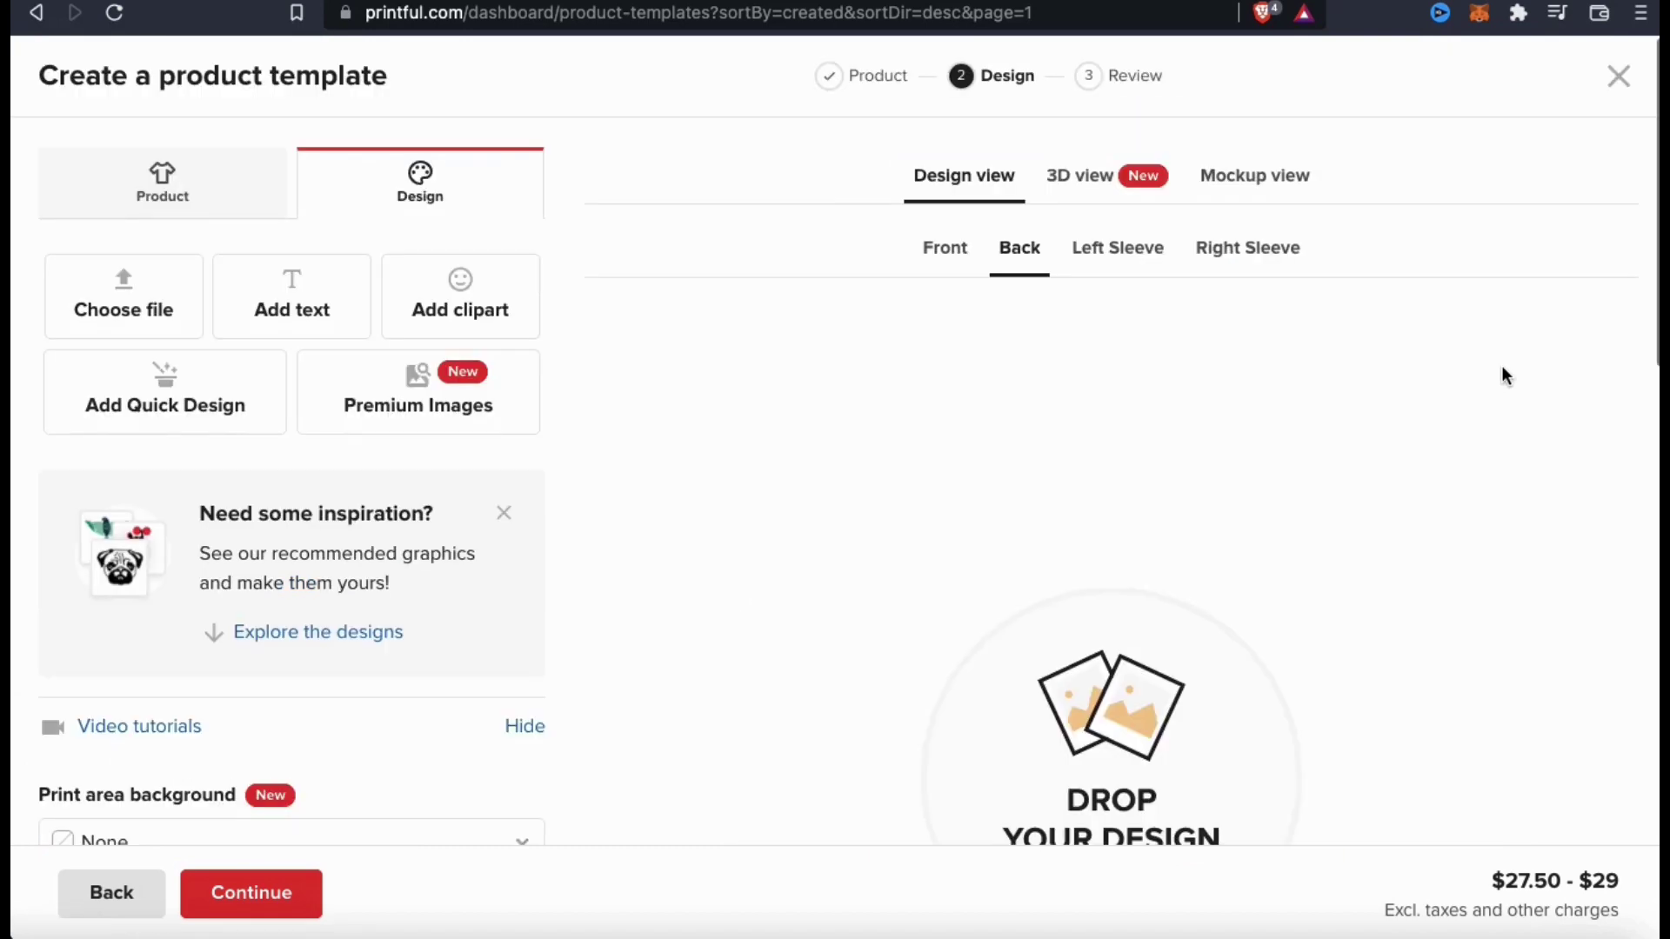
{"action": "scroll", "coordinate": [1502, 367], "scroll_direction": "down", "scroll_amount": 4}
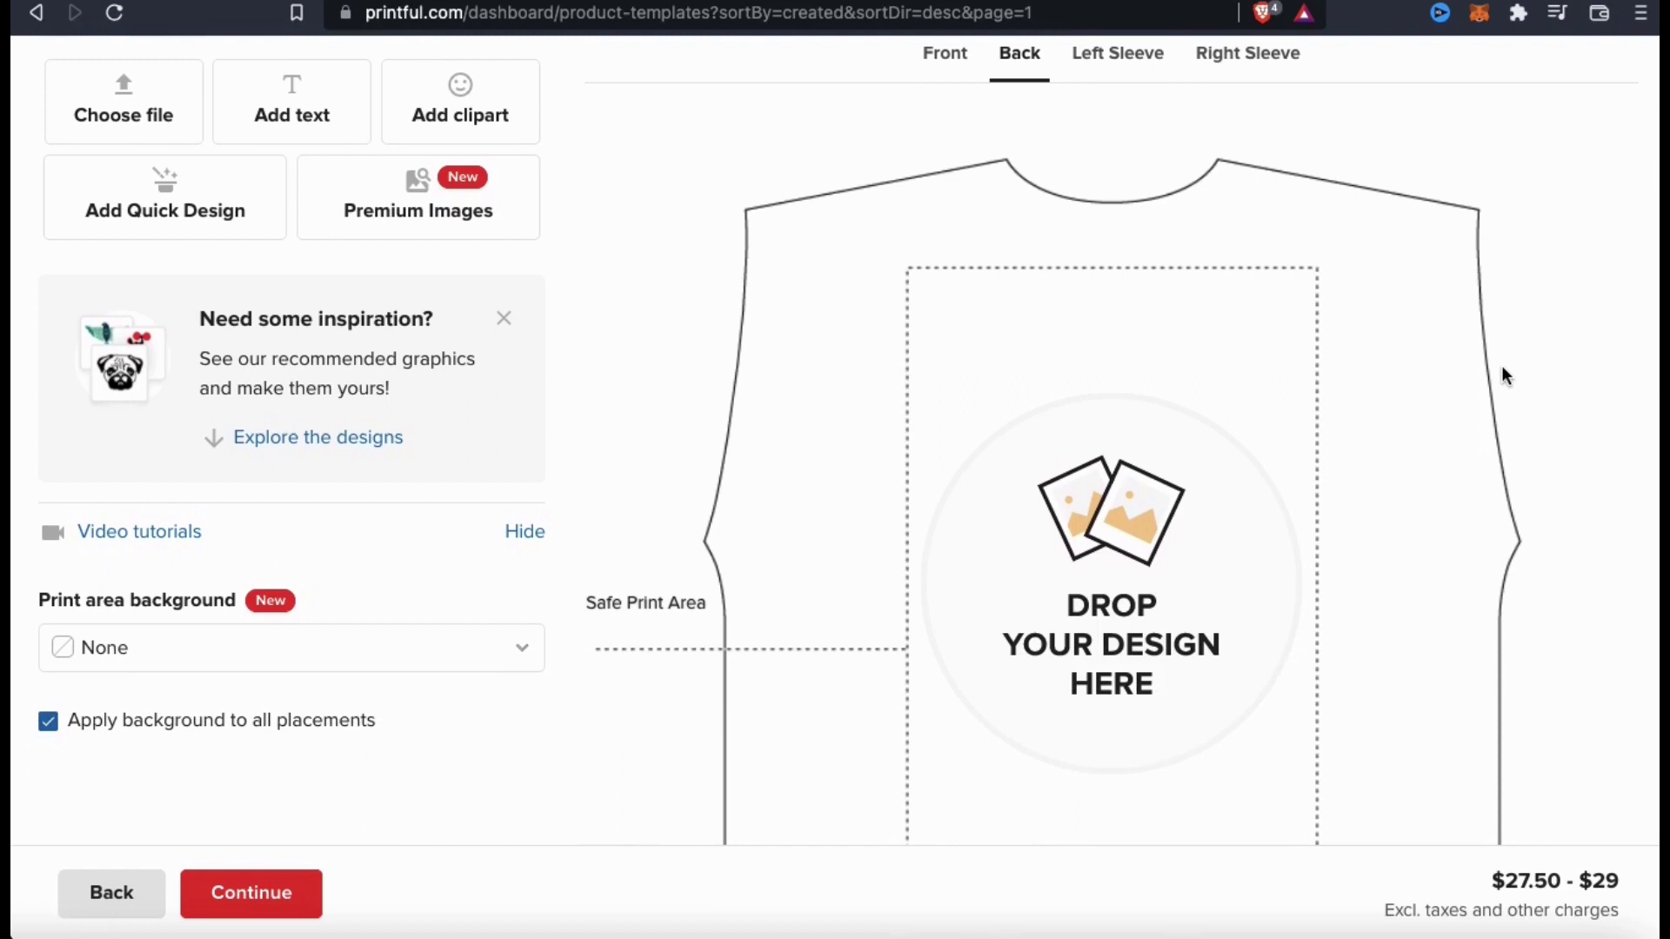
{"action": "left_click", "coordinate": [1164, 504]}
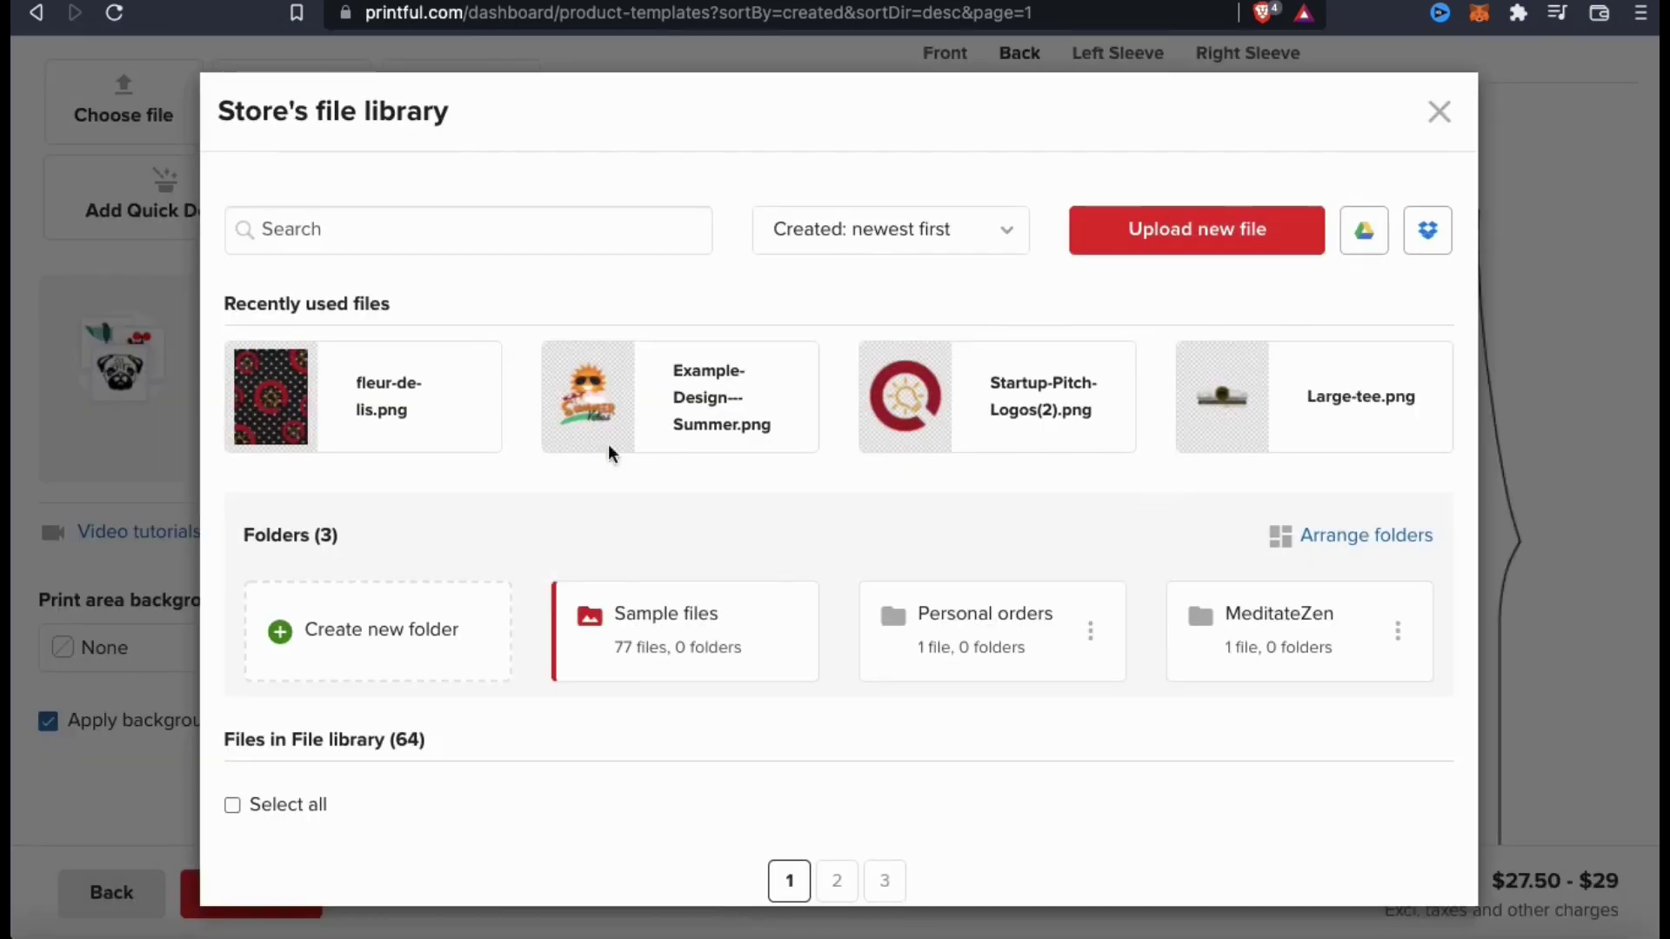
{"action": "mouse_move", "coordinate": [373, 422]}
{"action": "left_click", "coordinate": [362, 415]}
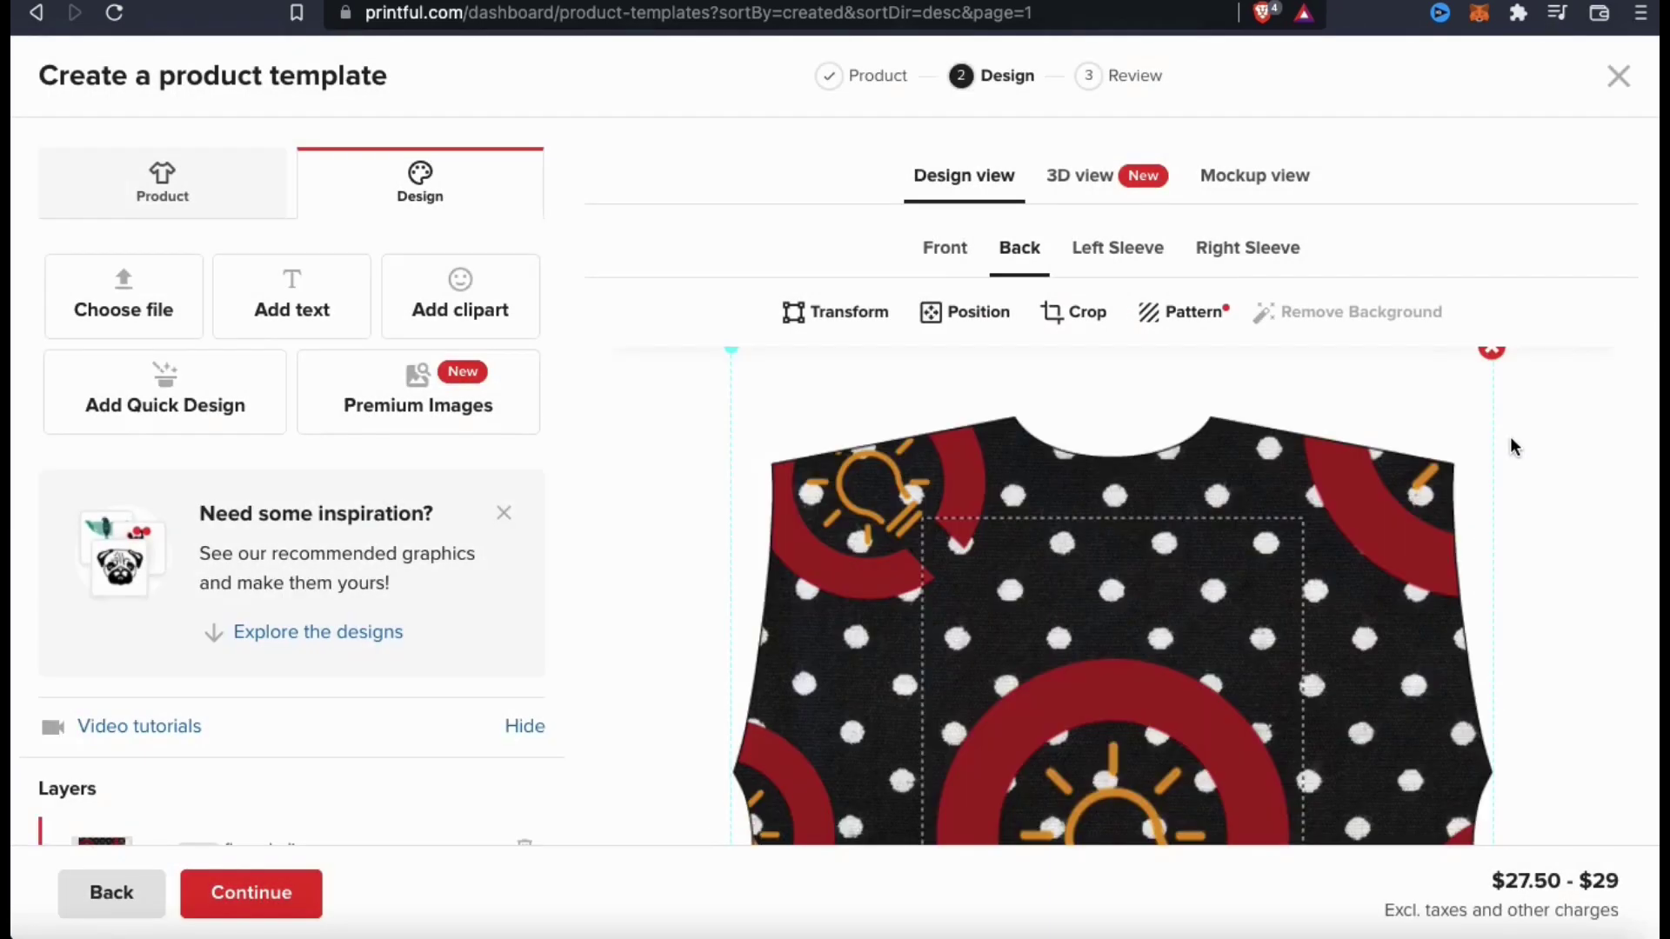
Step: Apply fleur-de-lis.png to the right sleeve
{"action": "scroll", "coordinate": [1510, 436], "scroll_direction": "down", "scroll_amount": 2}
{"action": "scroll", "coordinate": [1511, 440], "scroll_direction": "down", "scroll_amount": 3}
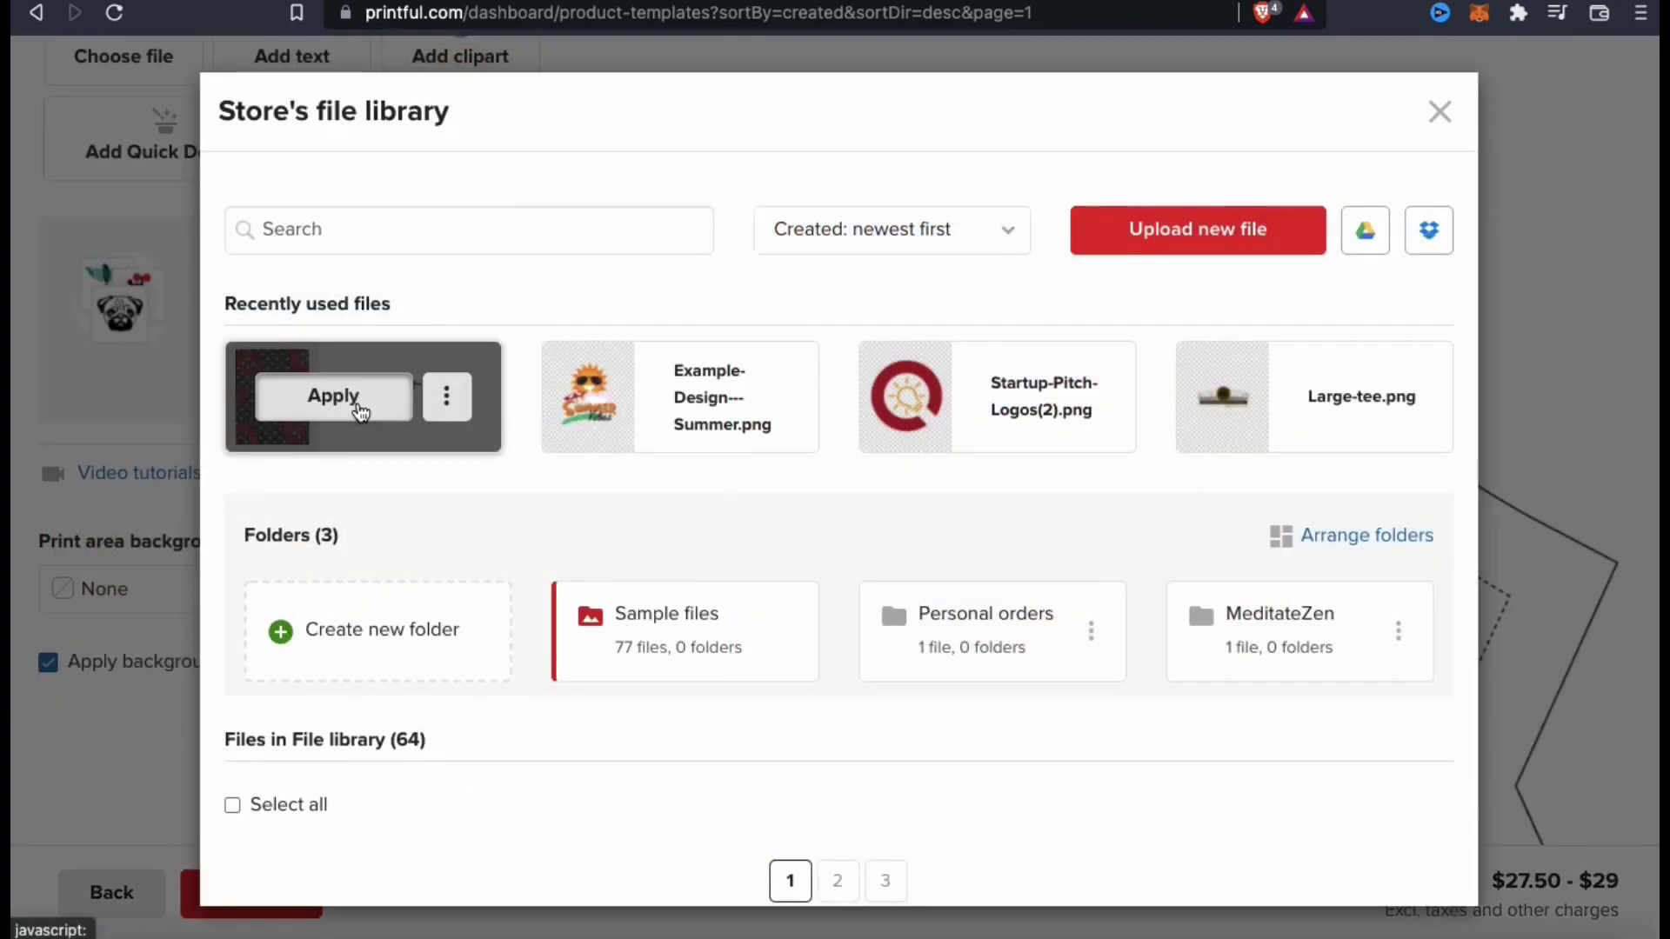
{"action": "left_click", "coordinate": [360, 405]}
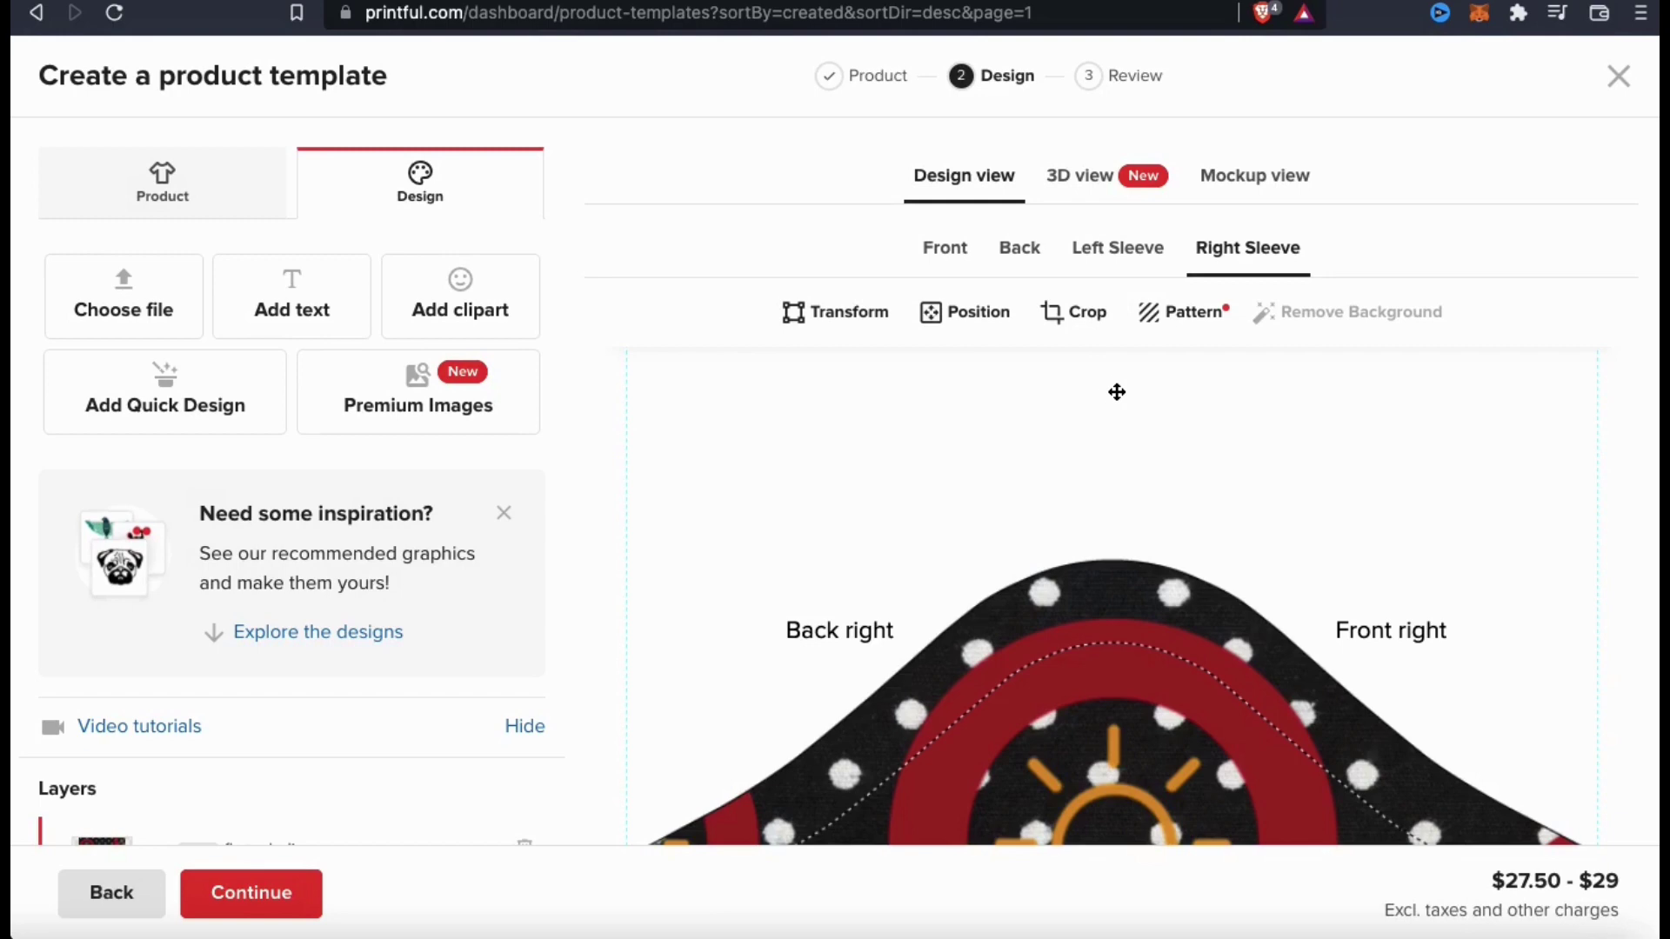
{"action": "scroll", "coordinate": [1117, 392], "scroll_direction": "down", "scroll_amount": 5}
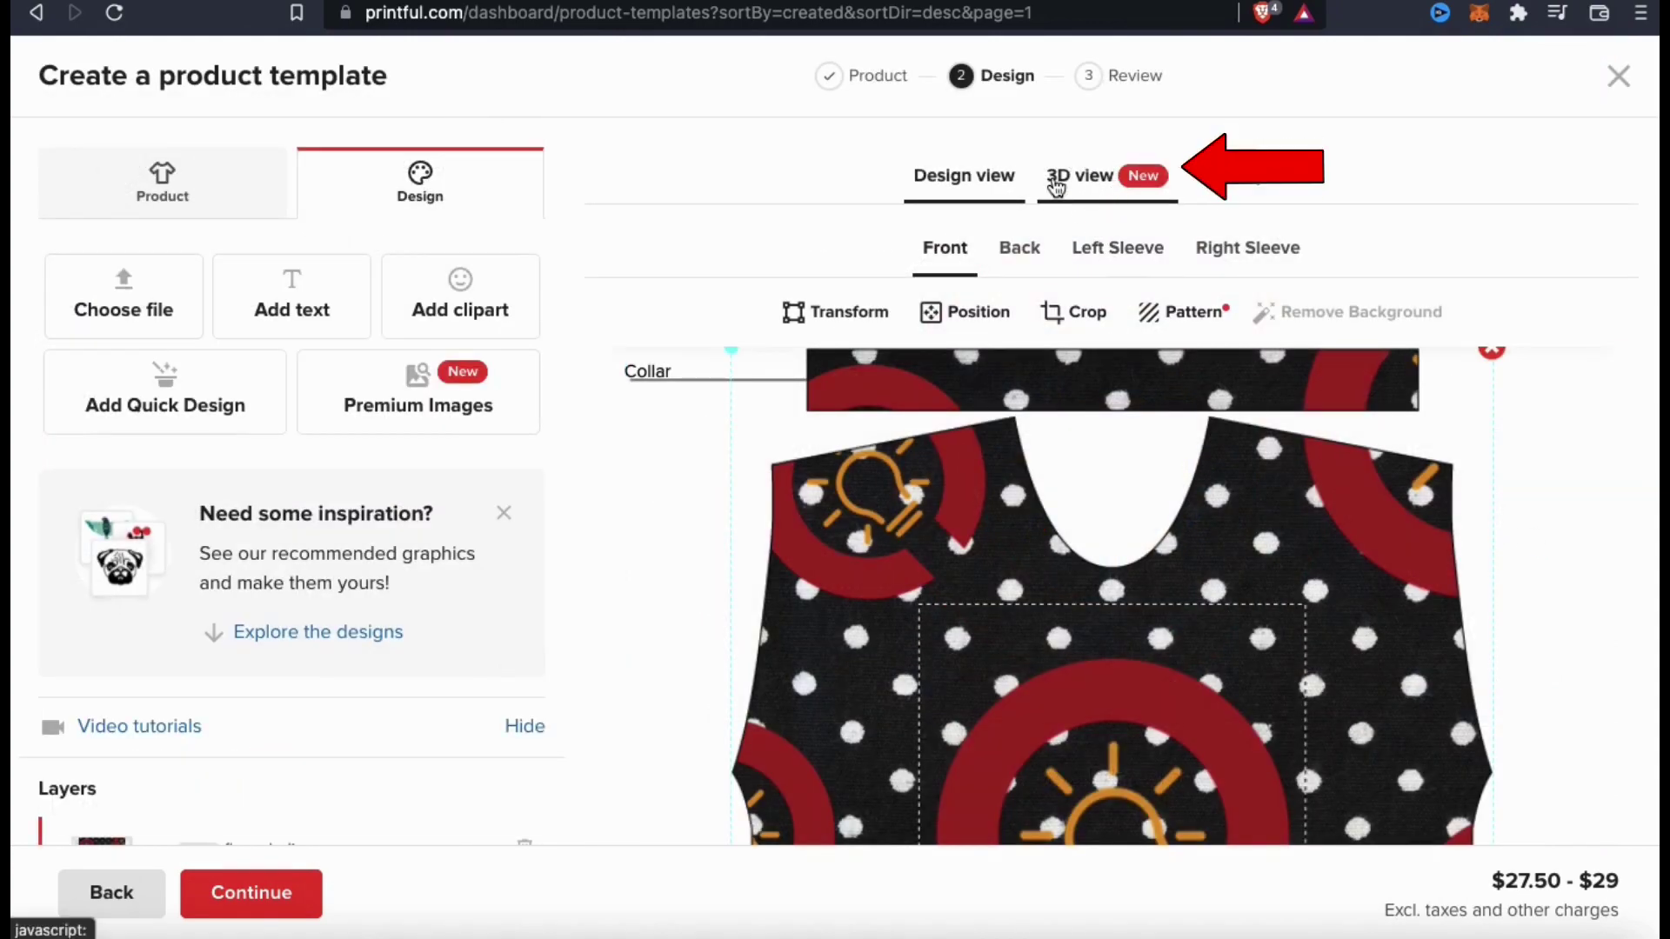
Step: Rotate the 3D shirt preview to inspect its side, back and top
{"action": "left_click", "coordinate": [1107, 183]}
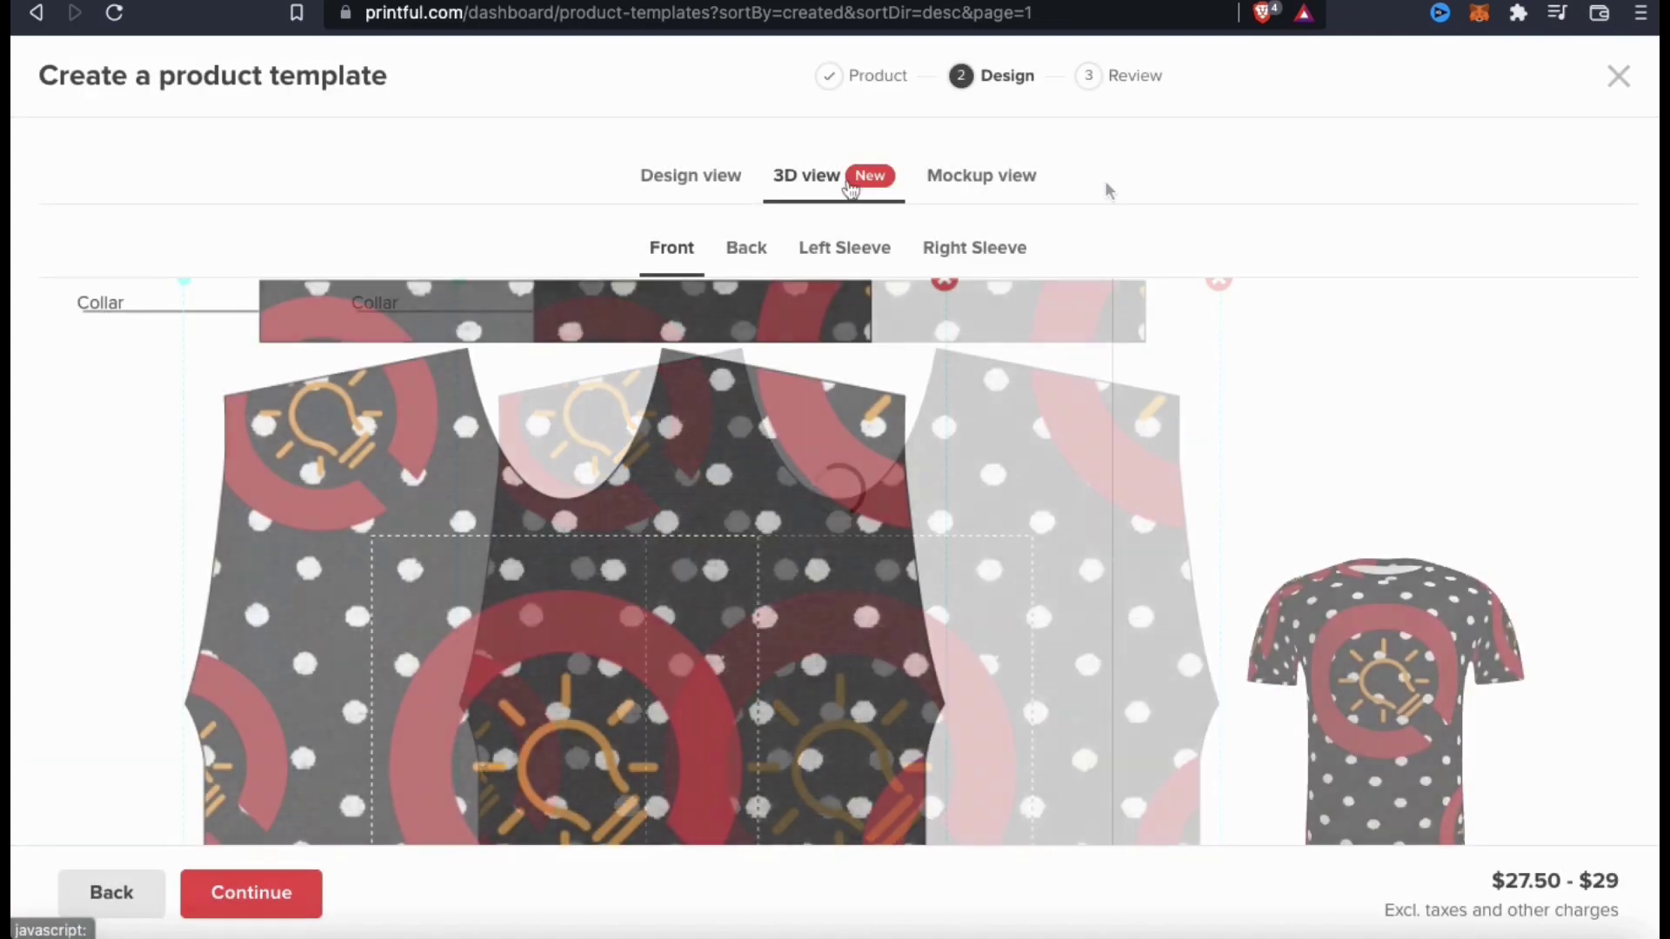
{"action": "scroll", "coordinate": [1065, 453], "scroll_direction": "down", "scroll_amount": 3}
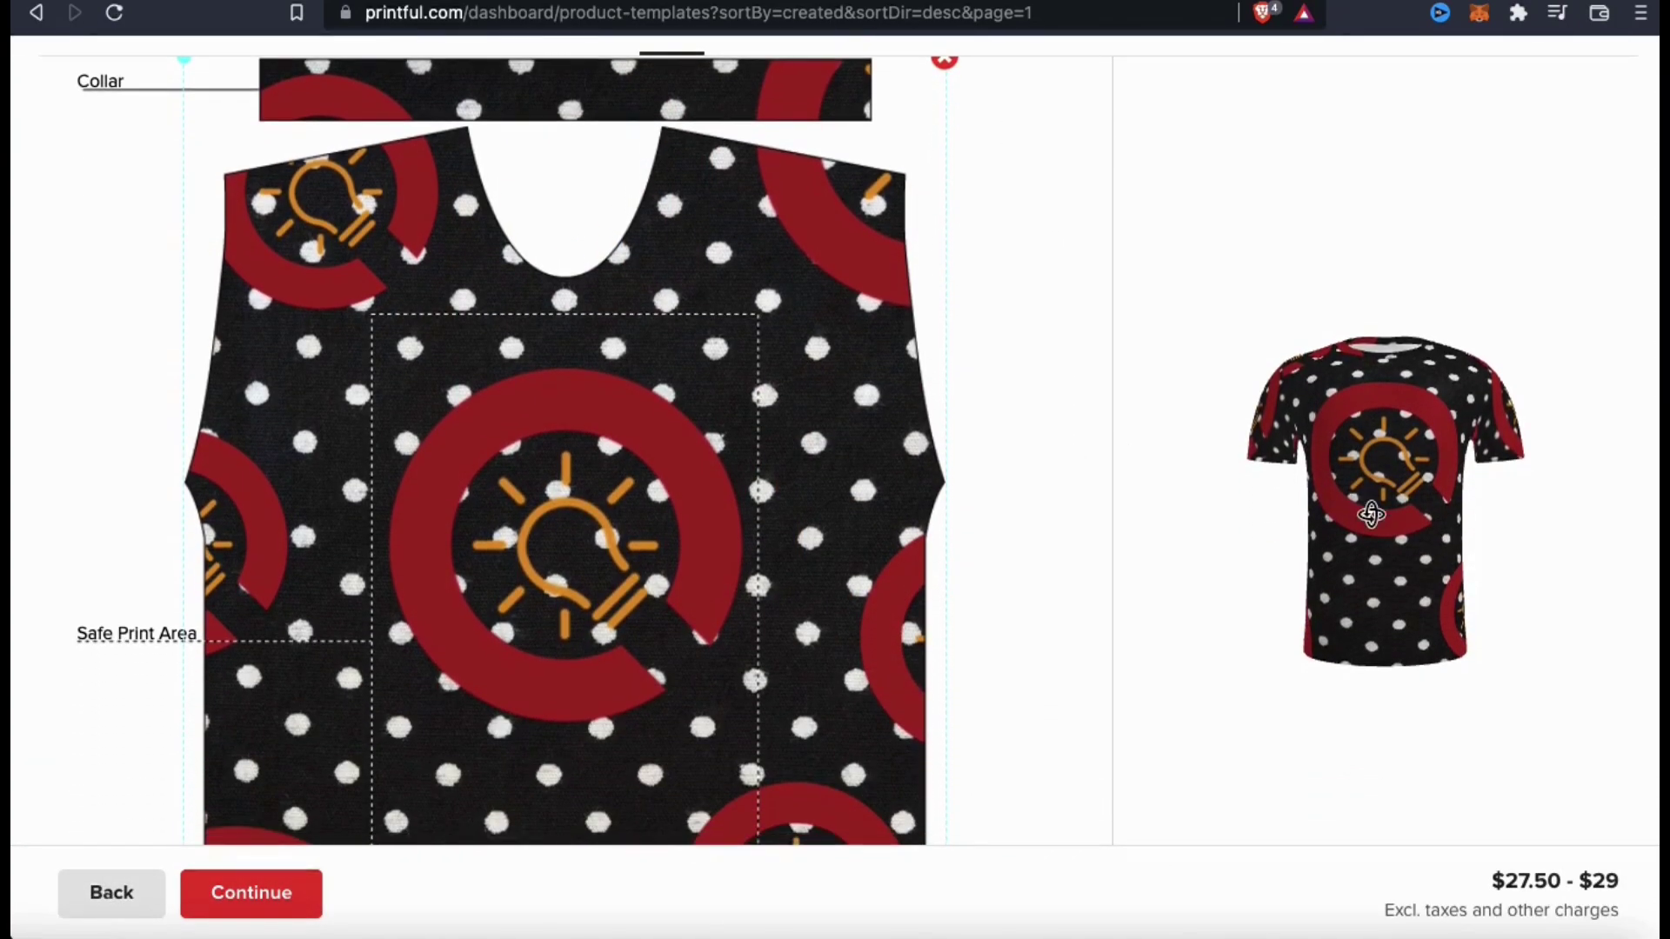
{"action": "left_click_drag", "start_coordinate": [1361, 513], "coordinate": [1155, 517]}
{"action": "left_click_drag", "start_coordinate": [1348, 616], "coordinate": [1189, 582]}
{"action": "left_click_drag", "start_coordinate": [1392, 598], "coordinate": [1036, 654]}
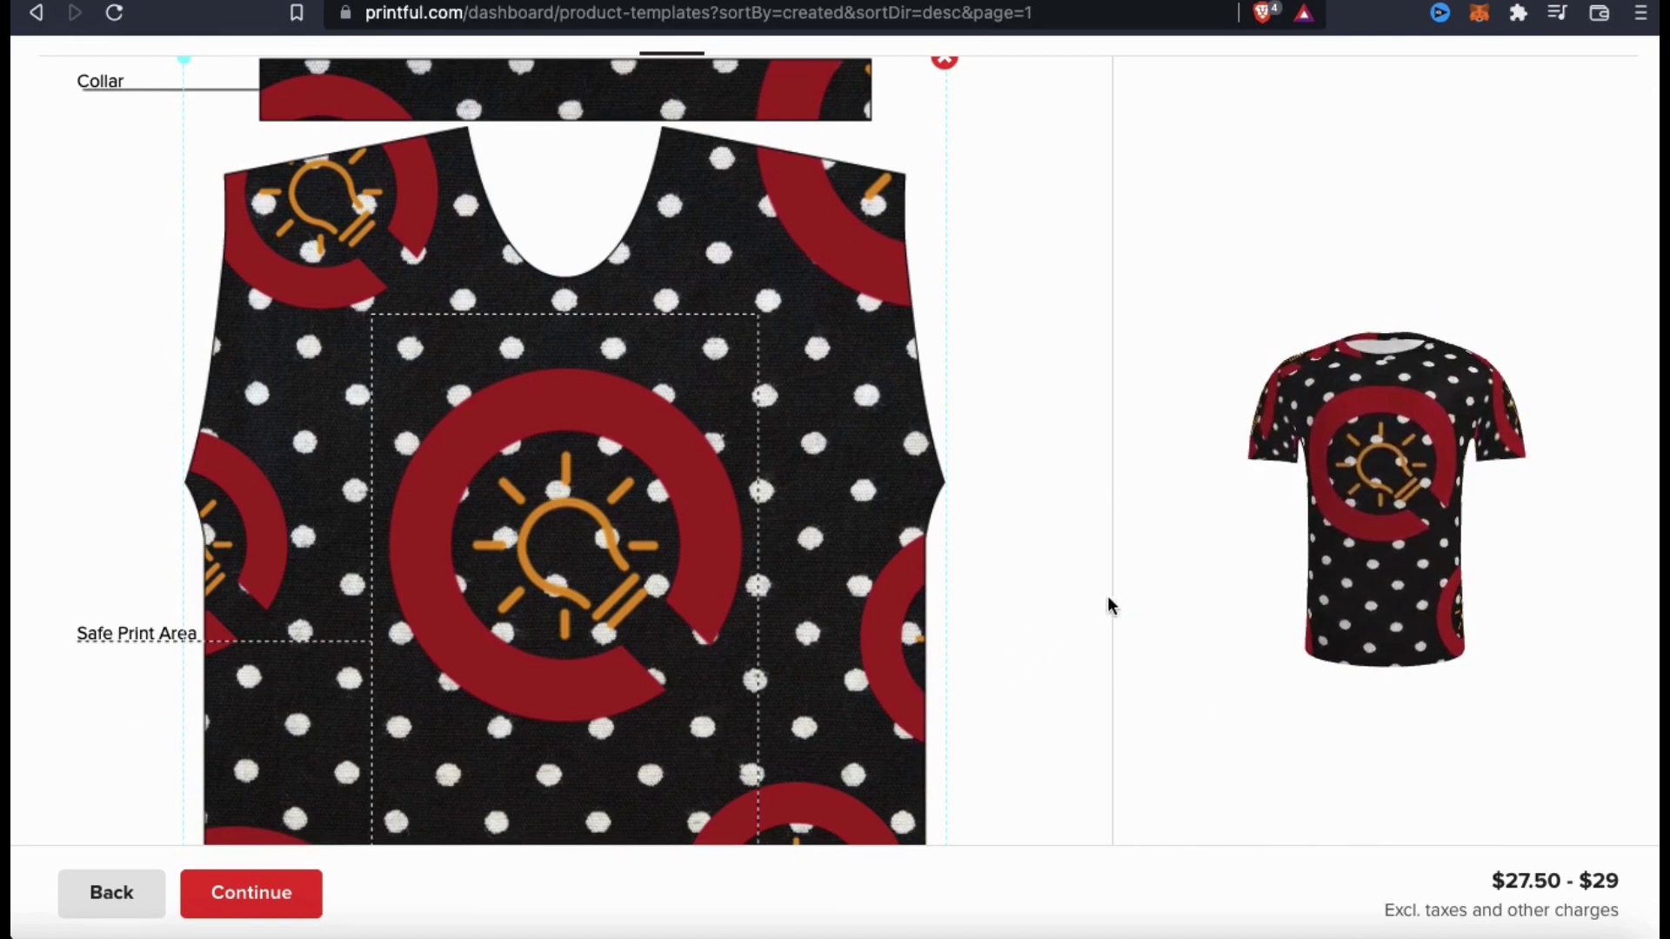
{"action": "scroll", "coordinate": [1134, 612], "scroll_direction": "up", "scroll_amount": 3}
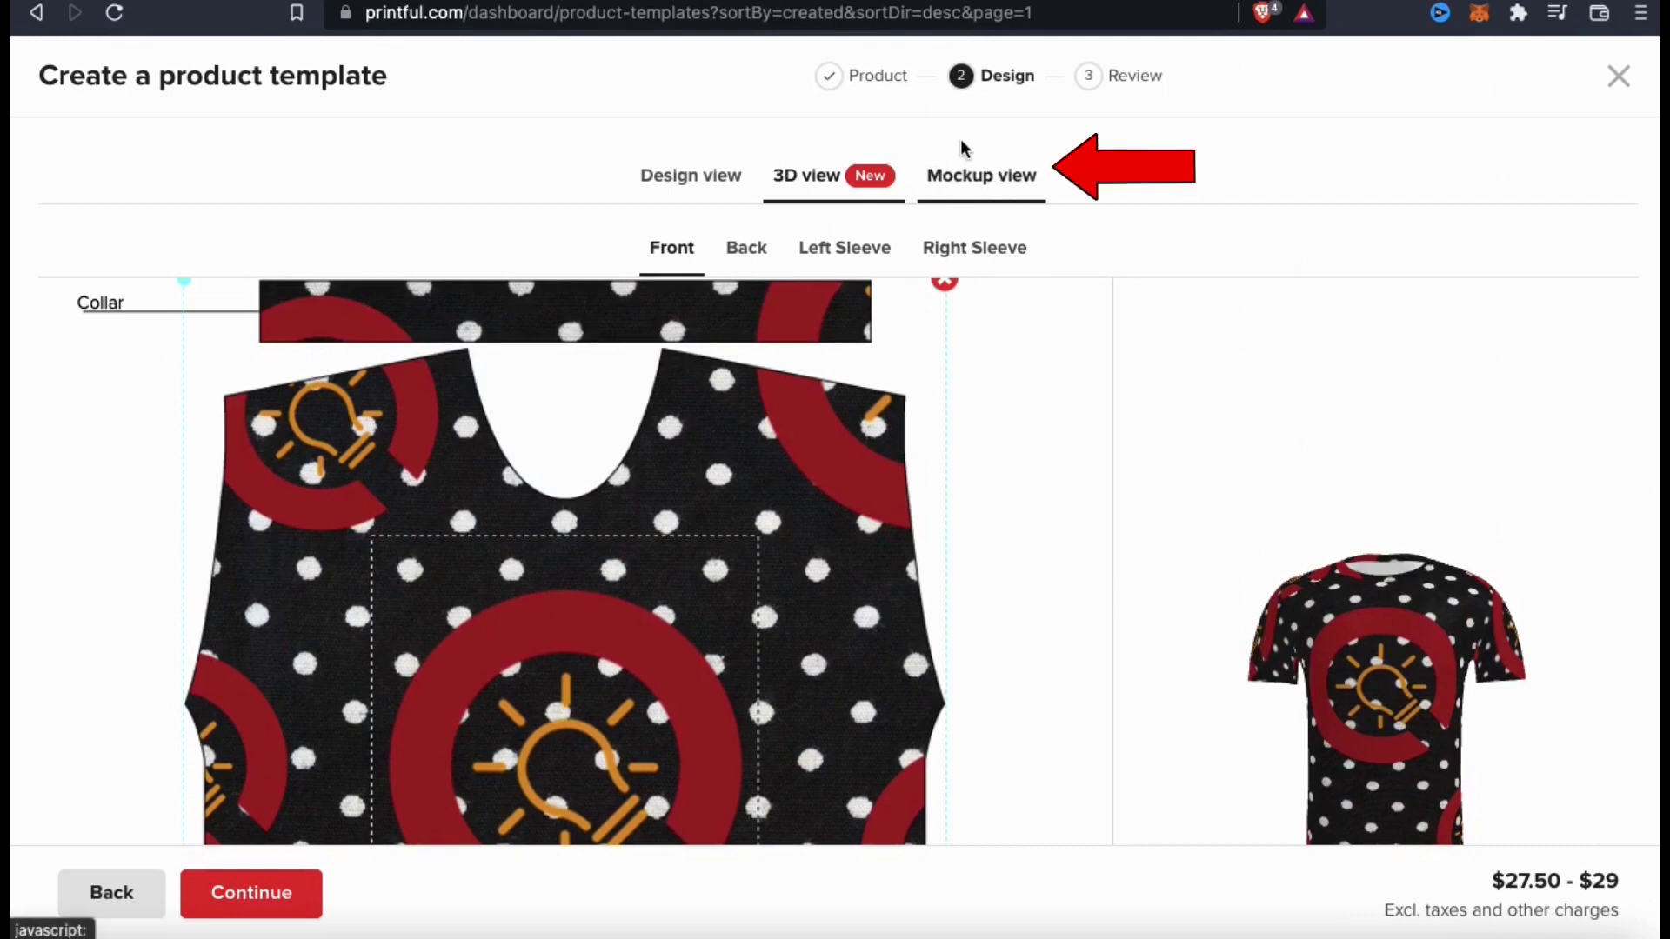
{"action": "left_click", "coordinate": [986, 185]}
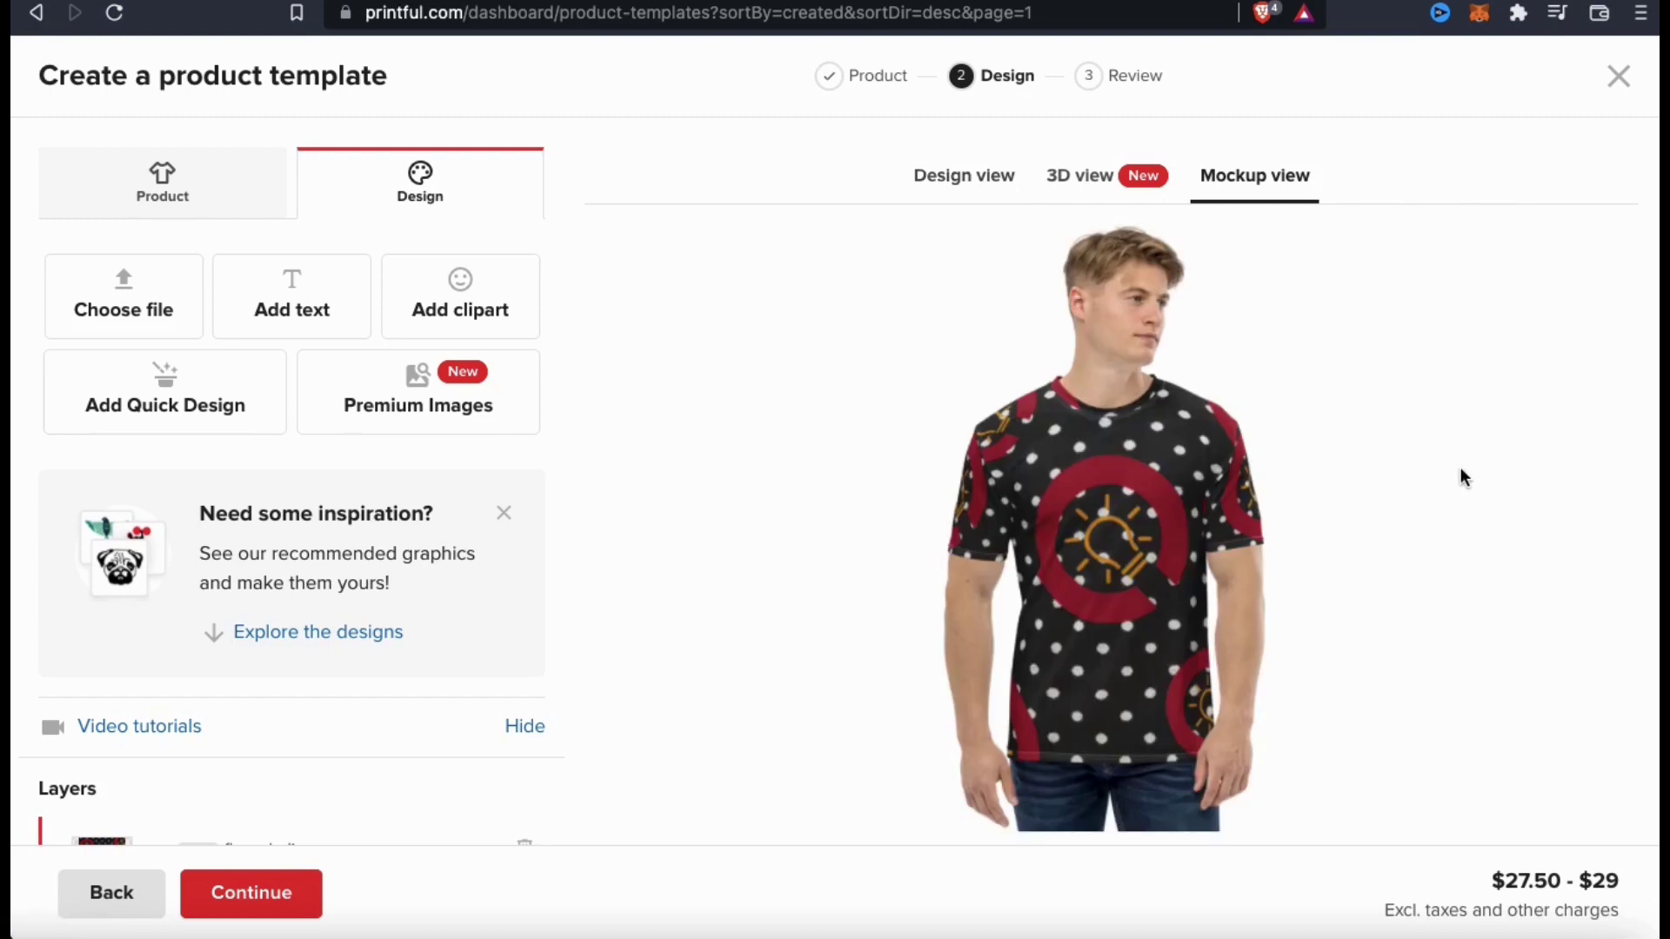
Step: Browse the shirt's mockup photos: flat front, flat back, and the model views
{"action": "scroll", "coordinate": [1464, 478], "scroll_direction": "down", "scroll_amount": 5}
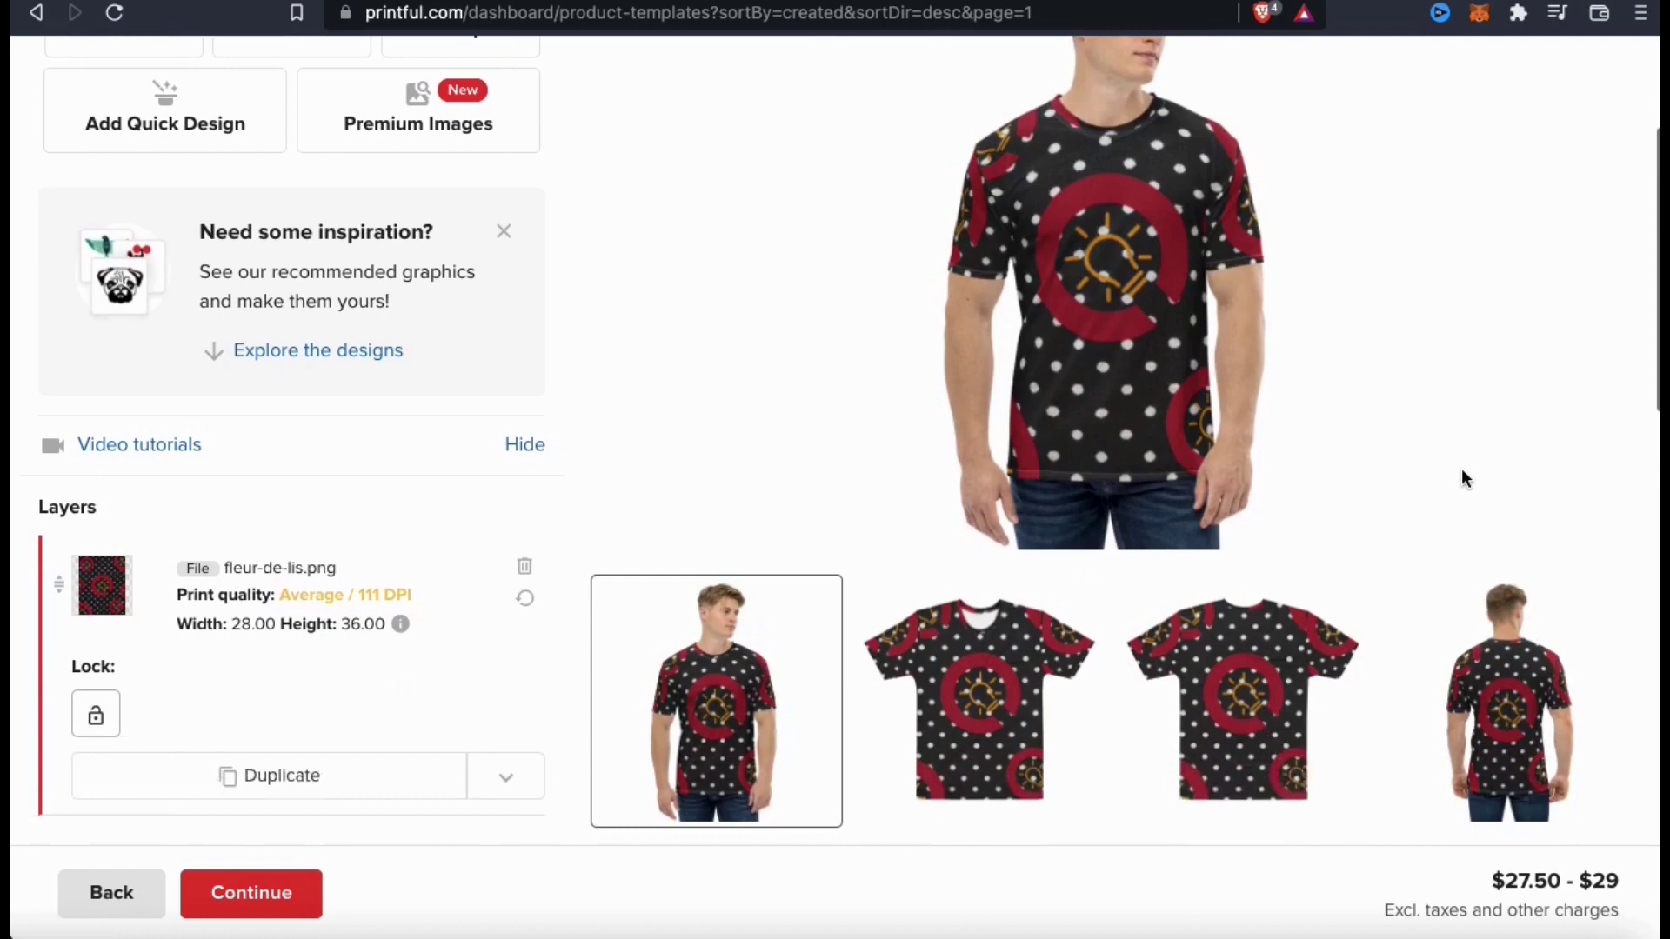
{"action": "left_click", "coordinate": [1038, 562]}
{"action": "scroll", "coordinate": [1366, 410], "scroll_direction": "up", "scroll_amount": 2}
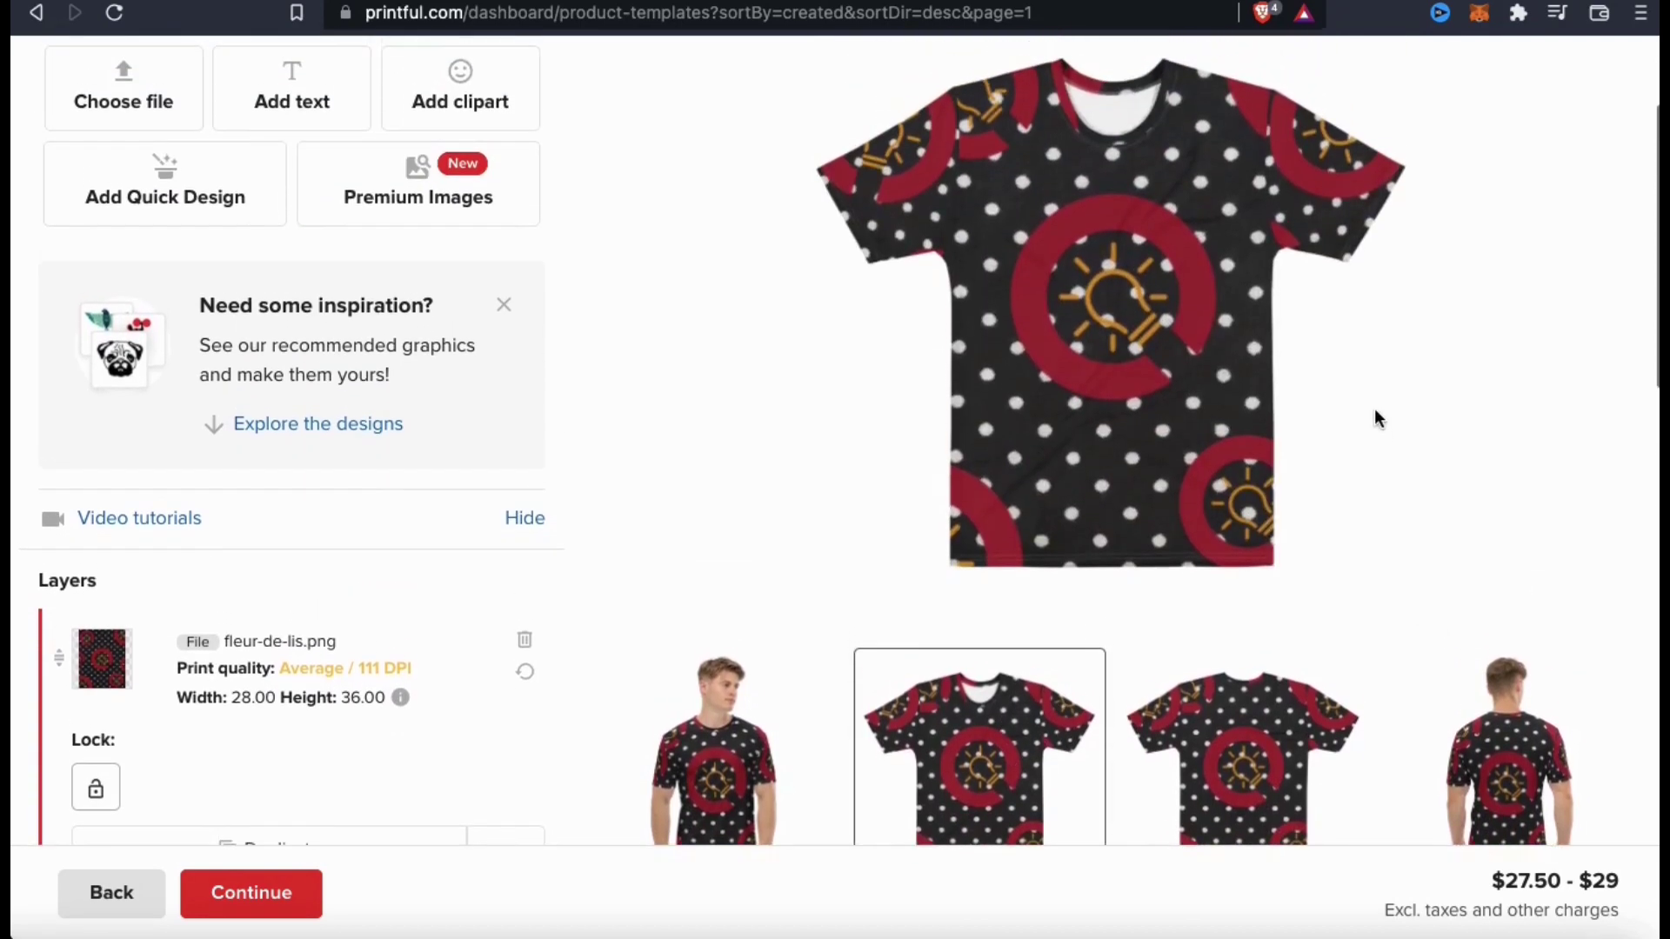
{"action": "left_click", "coordinate": [1253, 740]}
{"action": "left_click", "coordinate": [1518, 726]}
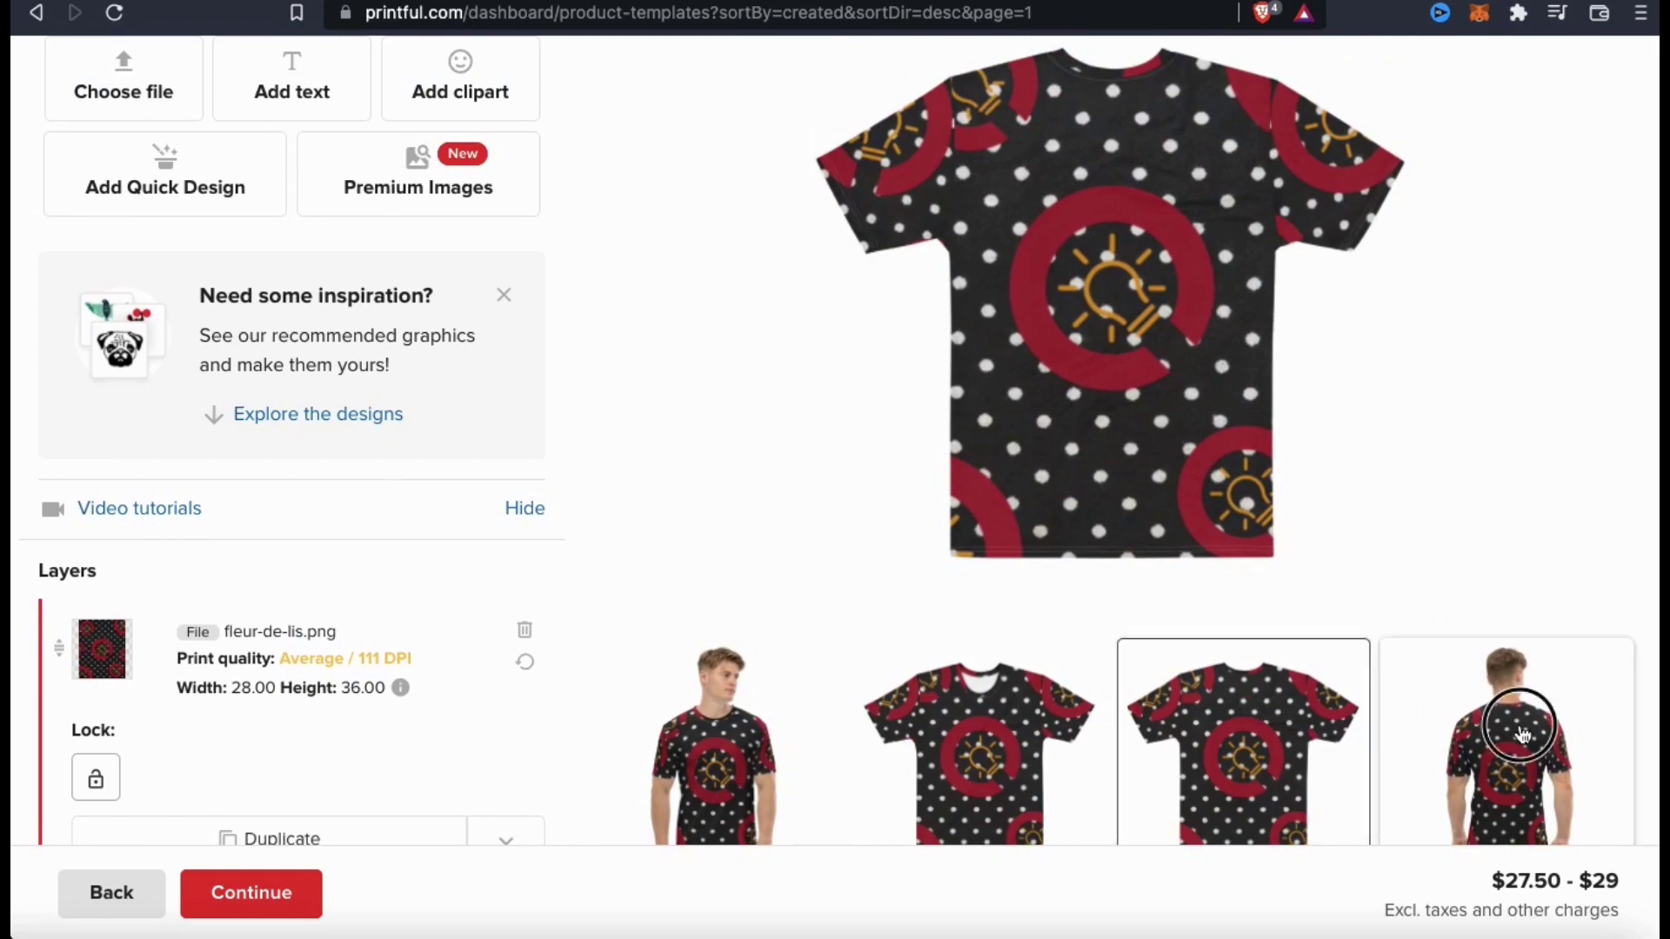
{"action": "scroll", "coordinate": [1489, 652], "scroll_direction": "down", "scroll_amount": 3}
{"action": "left_click", "coordinate": [1339, 661]}
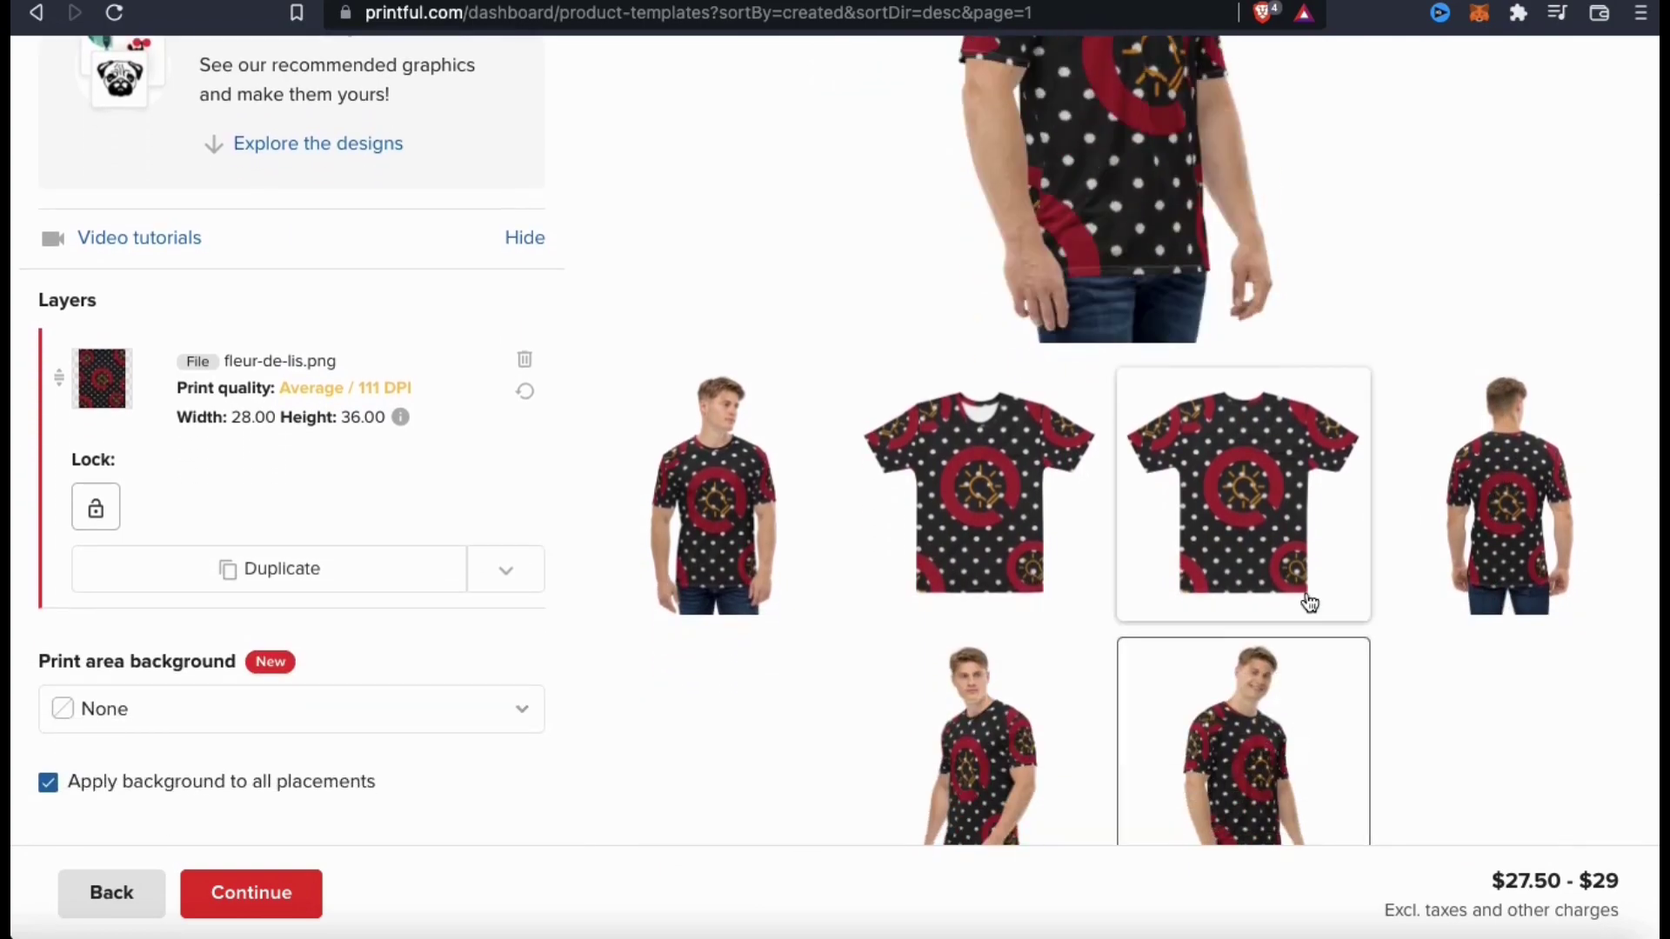
{"action": "scroll", "coordinate": [1306, 599], "scroll_direction": "up", "scroll_amount": 5}
{"action": "scroll", "coordinate": [1306, 592], "scroll_direction": "down", "scroll_amount": 6}
{"action": "left_click", "coordinate": [1065, 609]}
{"action": "scroll", "coordinate": [1076, 529], "scroll_direction": "up", "scroll_amount": 6}
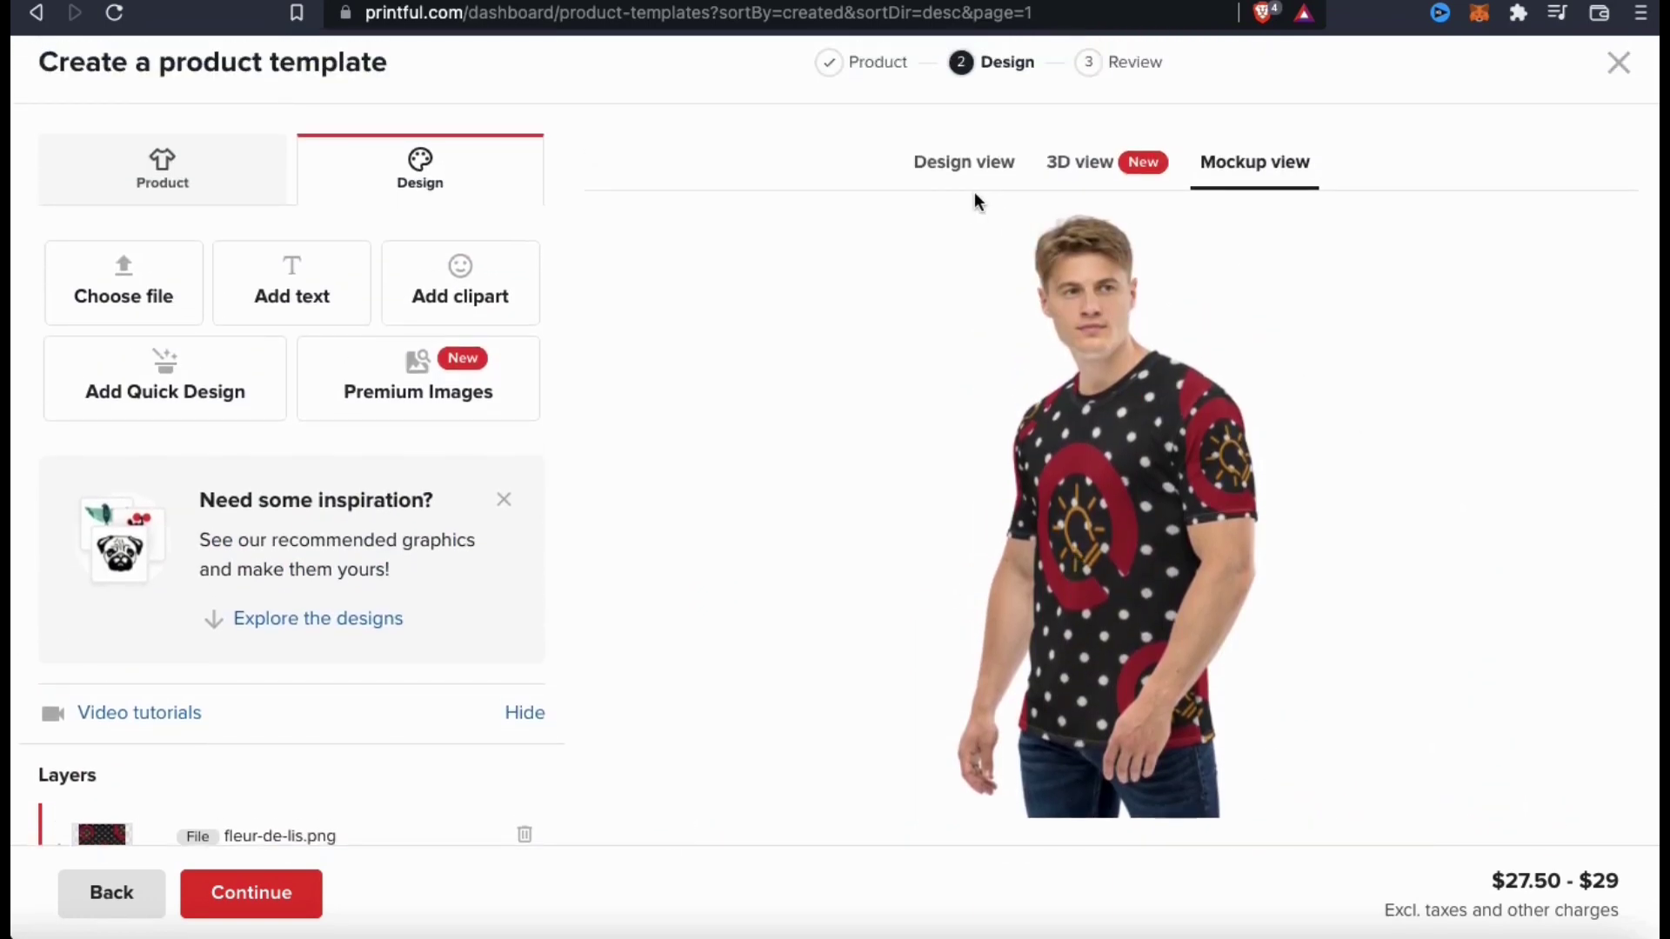
Step: Return to the Design view showing the flat polka-dot print layout
{"action": "left_click", "coordinate": [953, 169]}
{"action": "scroll", "coordinate": [626, 468], "scroll_direction": "down", "scroll_amount": 3}
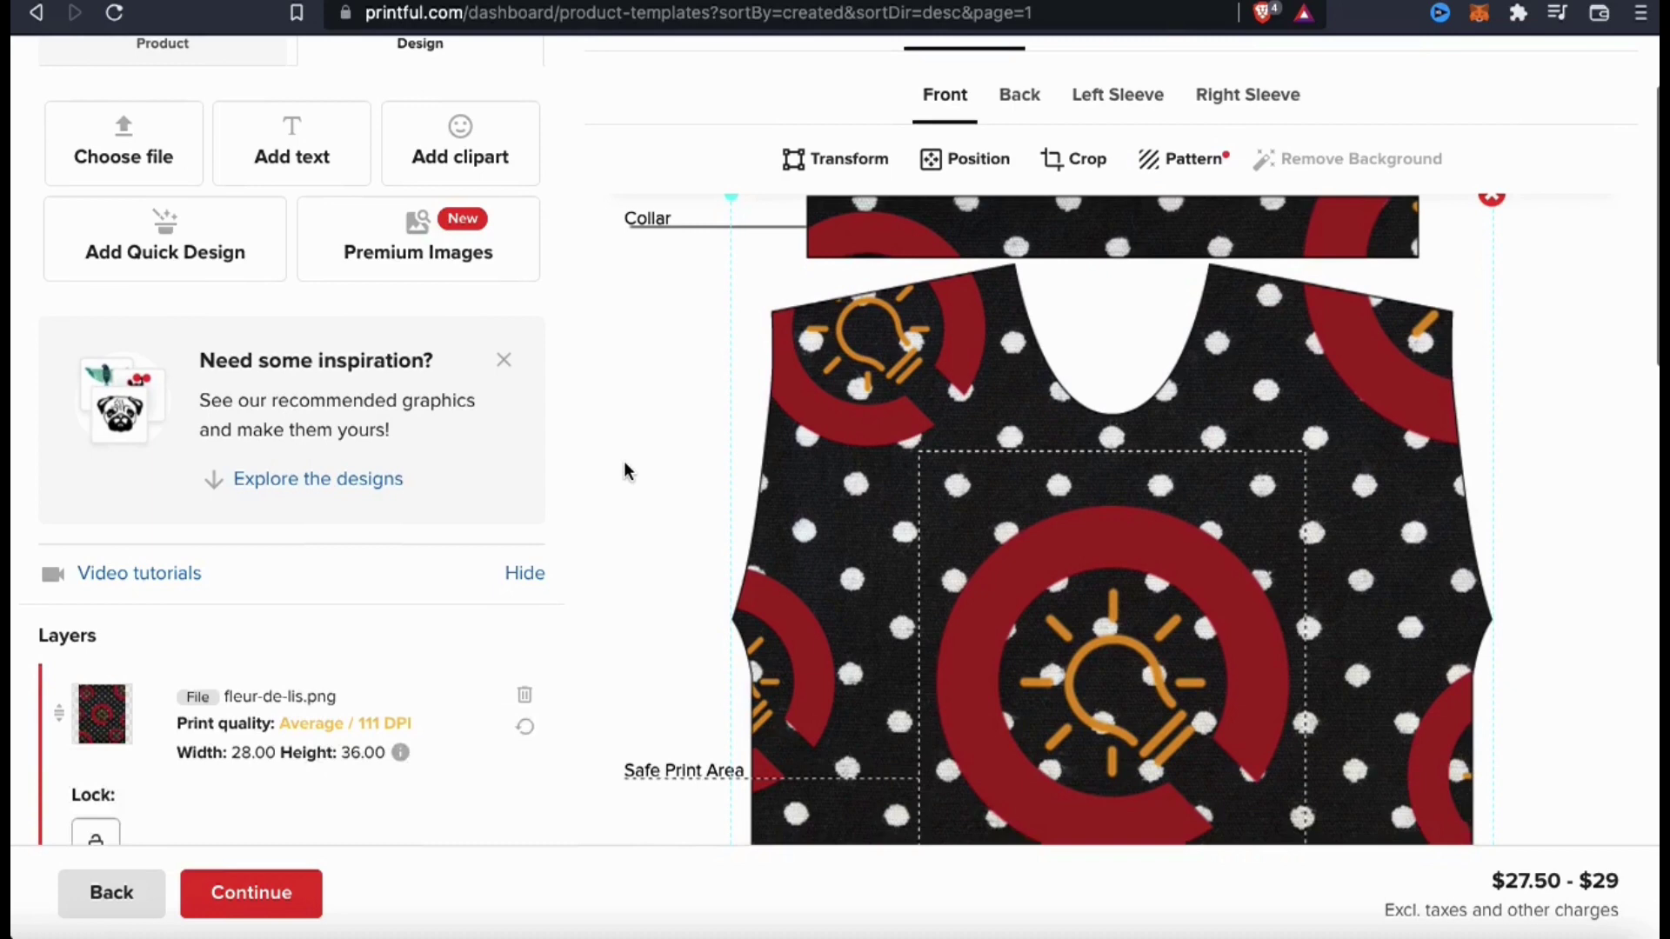
{"action": "scroll", "coordinate": [626, 470], "scroll_direction": "up", "scroll_amount": 1}
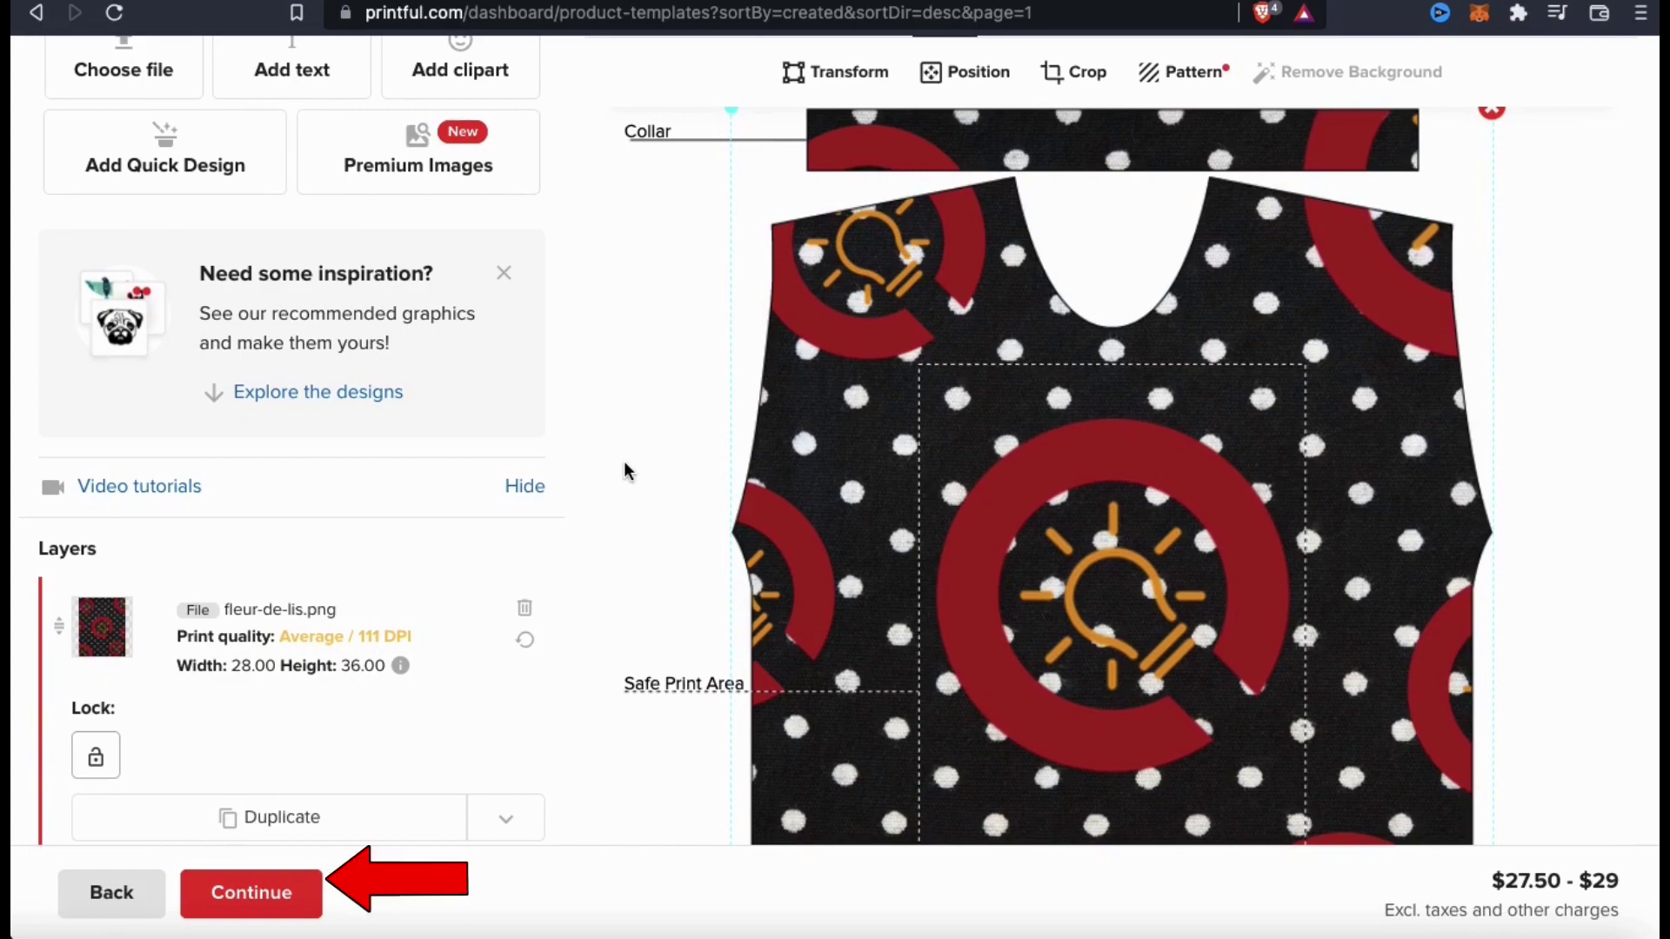
{"action": "scroll", "coordinate": [625, 468], "scroll_direction": "up", "scroll_amount": 3}
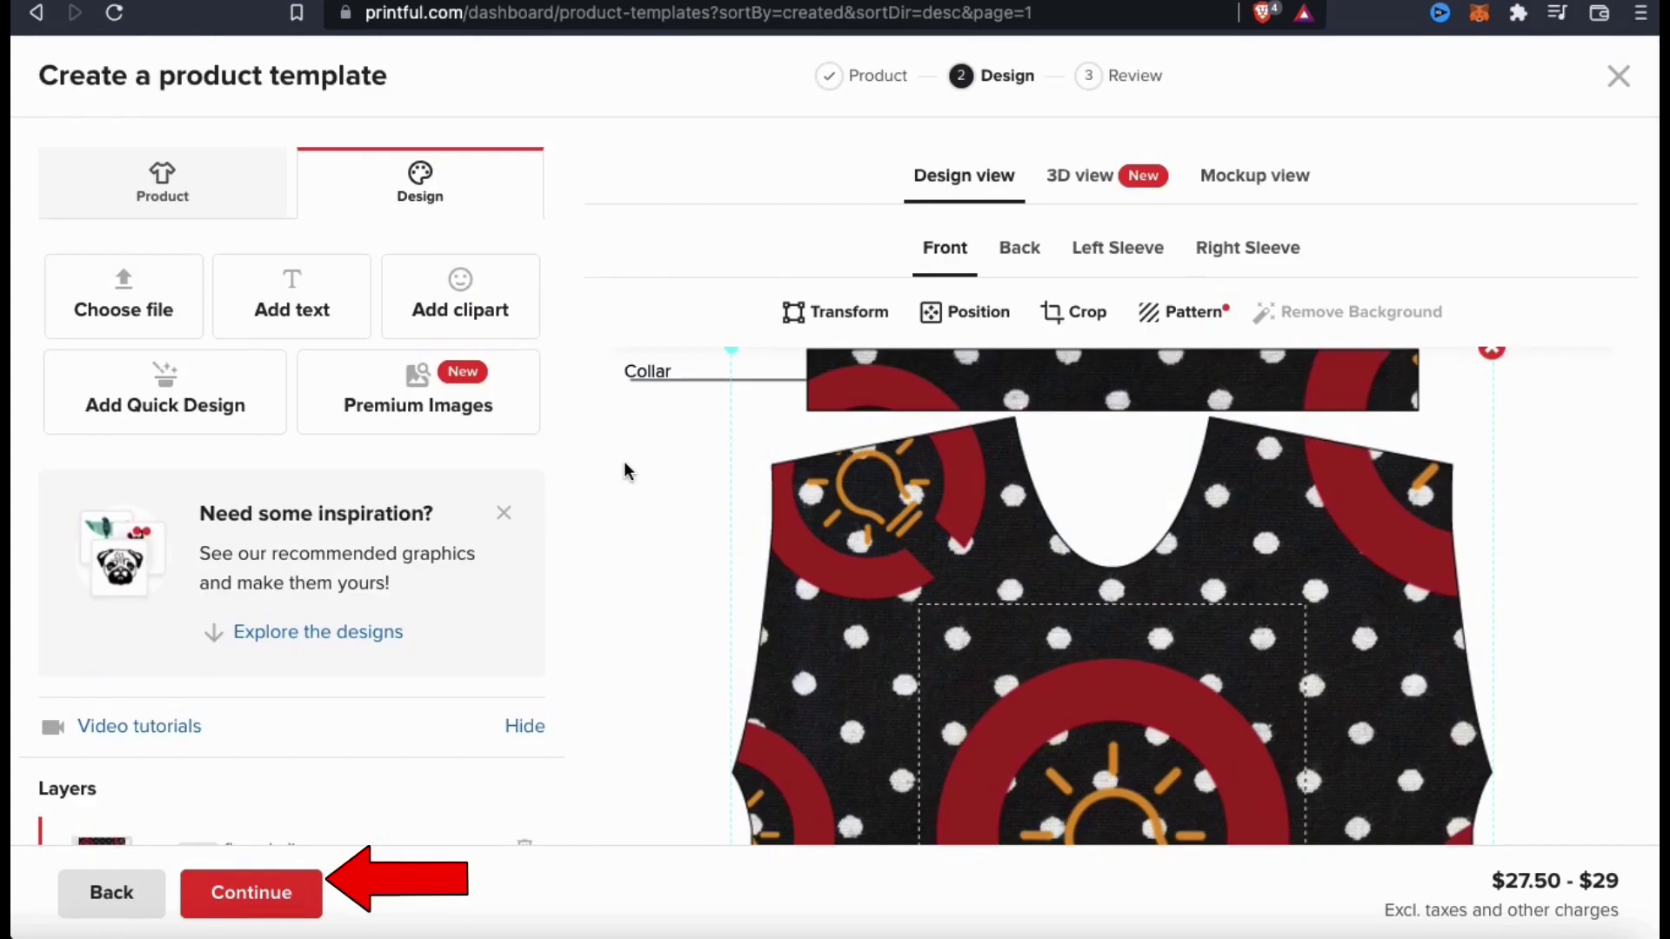
Step: Prefix the template title with 'All Over Example - ' and save the product template
{"action": "left_click", "coordinate": [278, 896]}
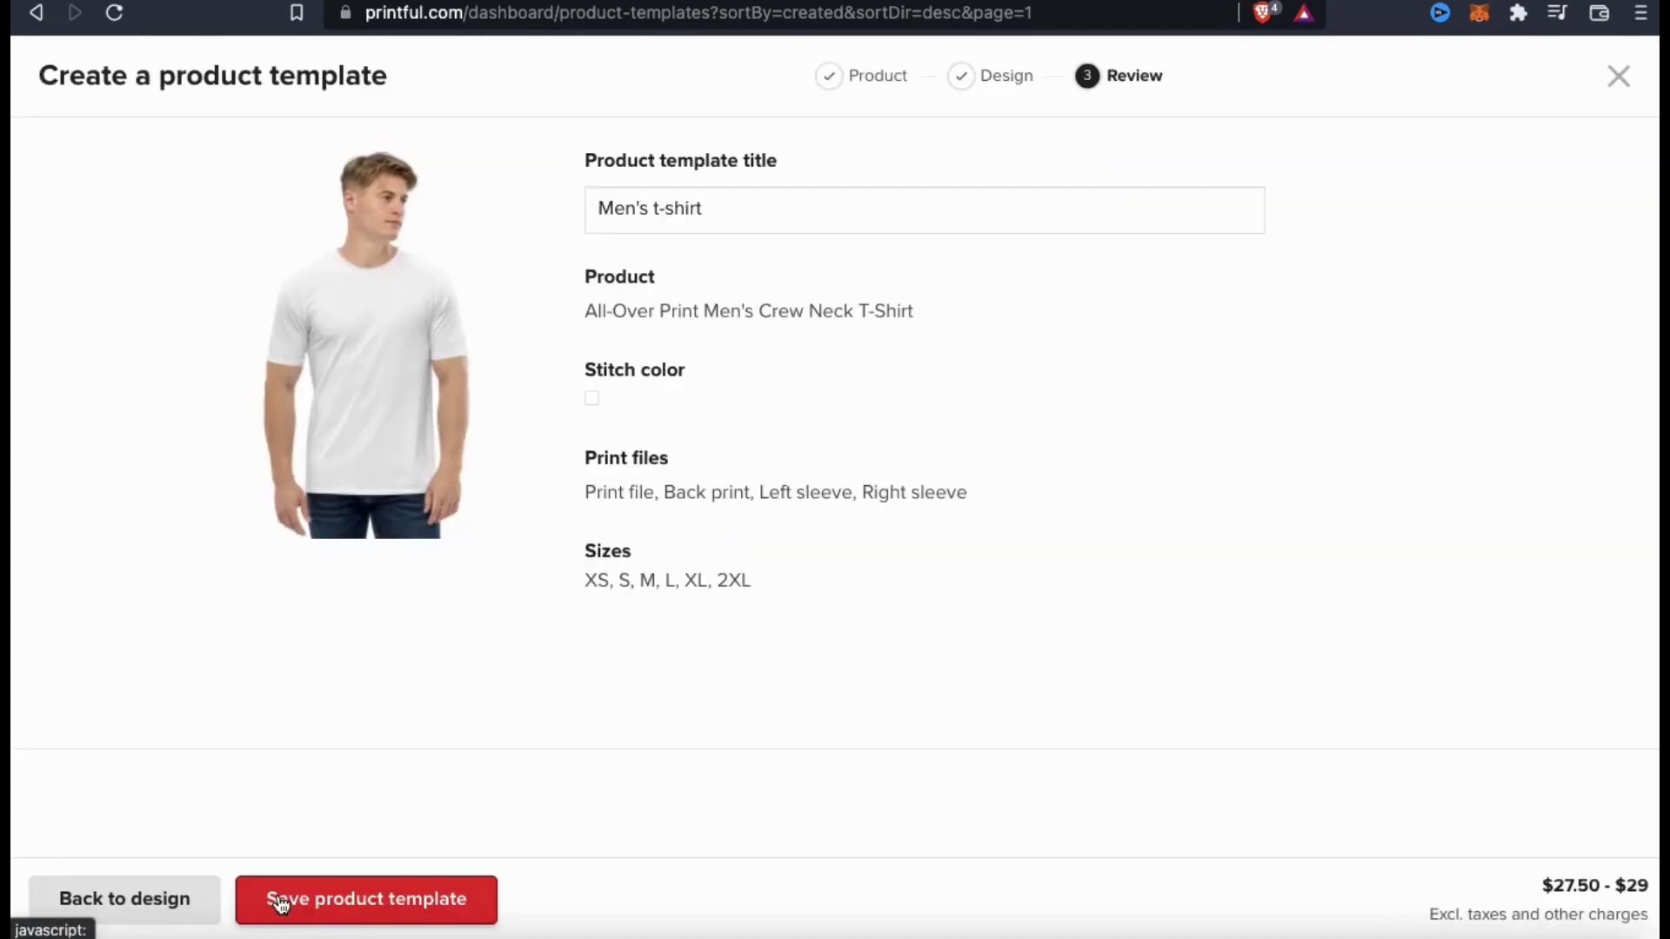
{"action": "left_click", "coordinate": [697, 212]}
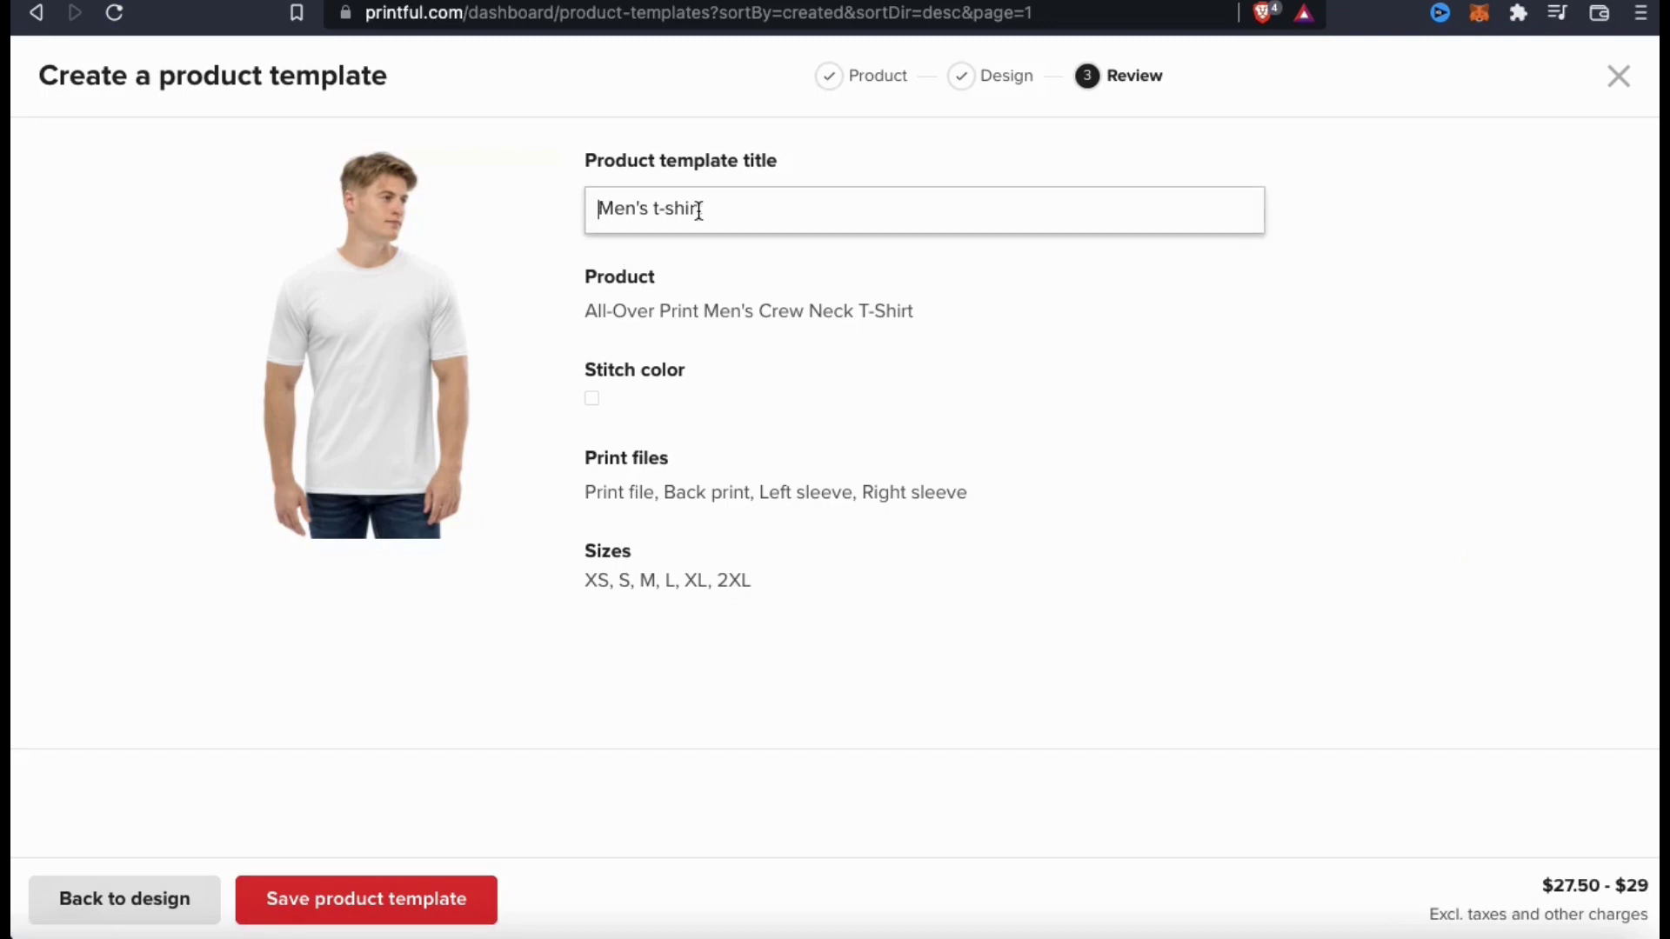
{"action": "type", "text": "All Over Example -"}
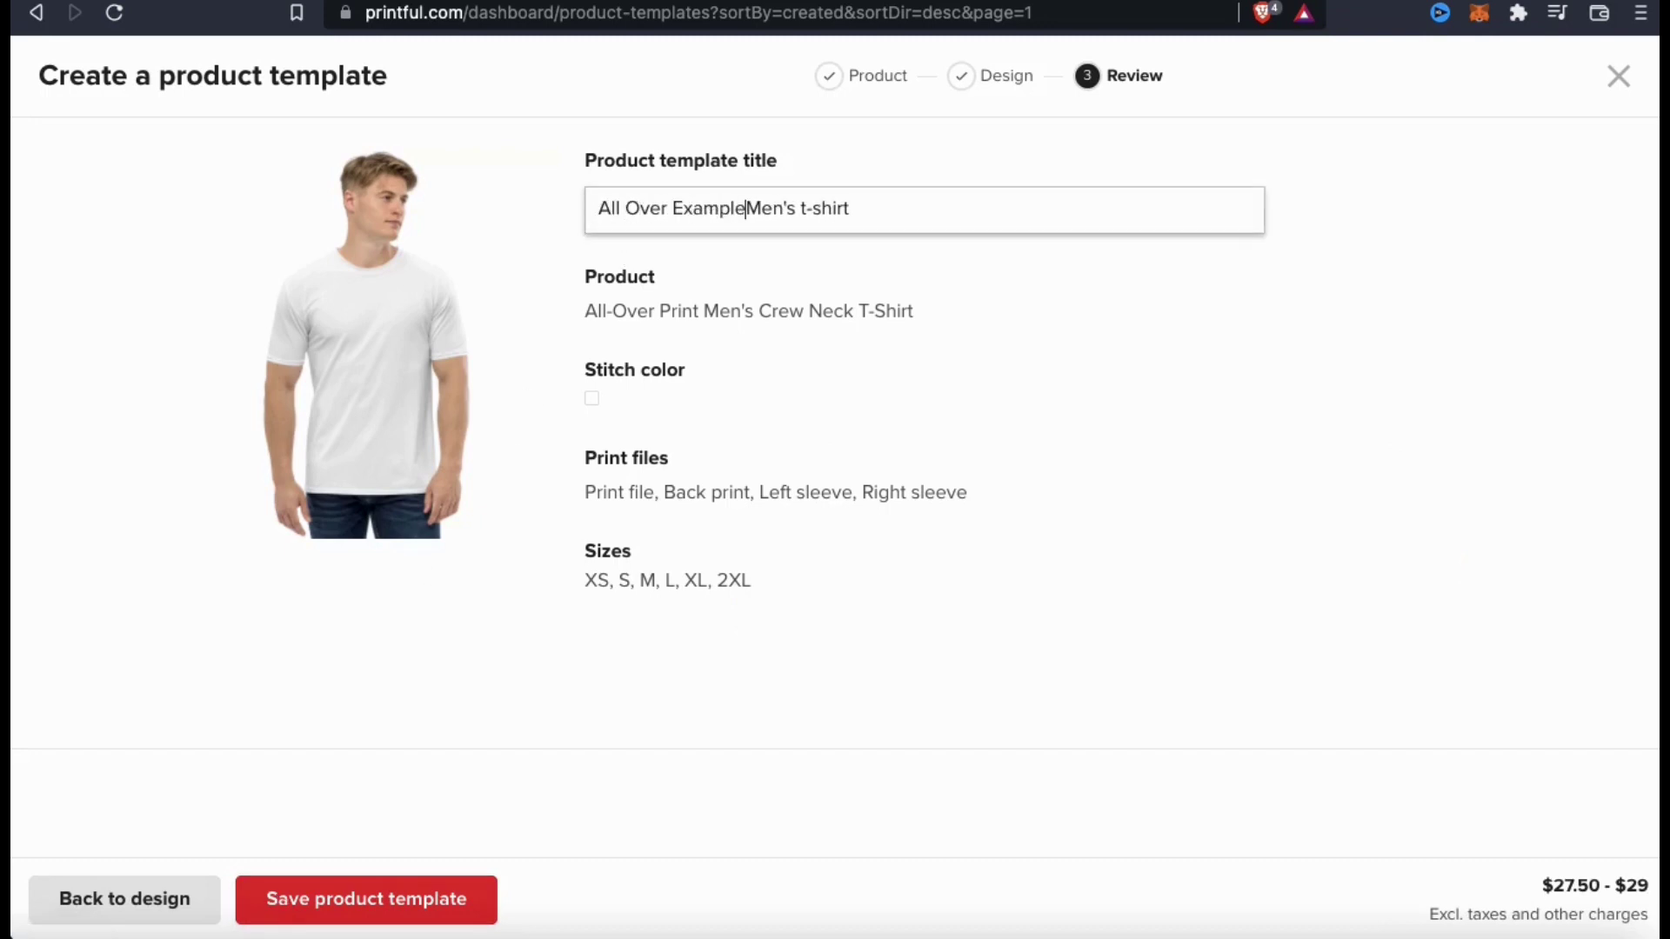
{"action": "left_click", "coordinate": [868, 287]}
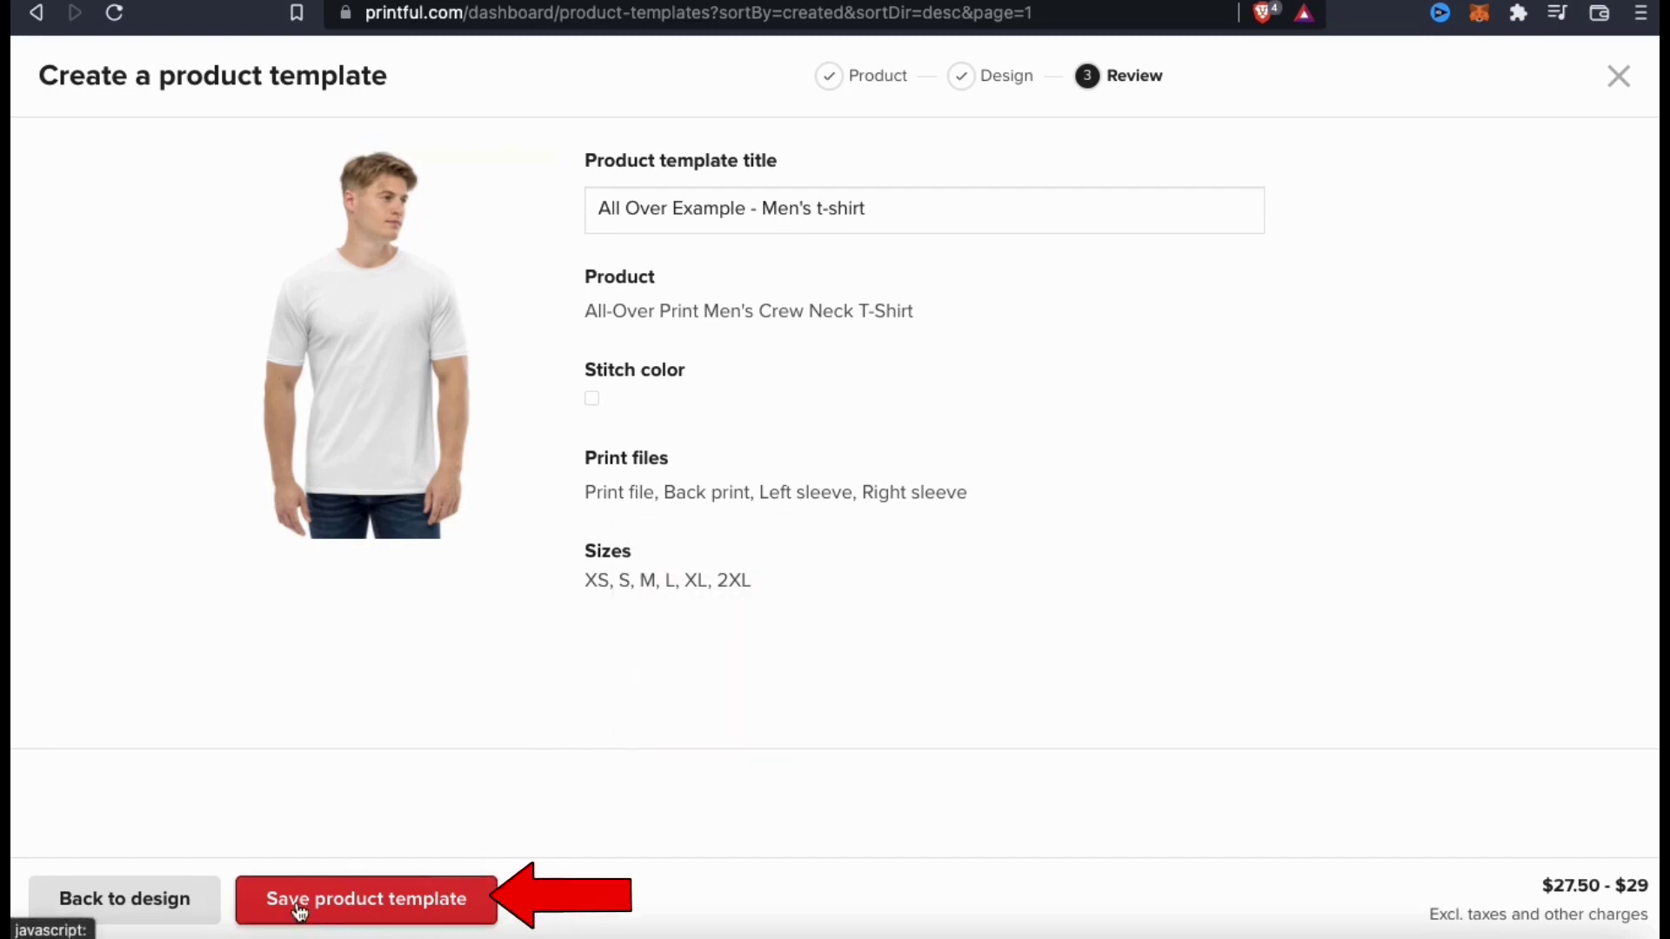
{"action": "left_click", "coordinate": [352, 916]}
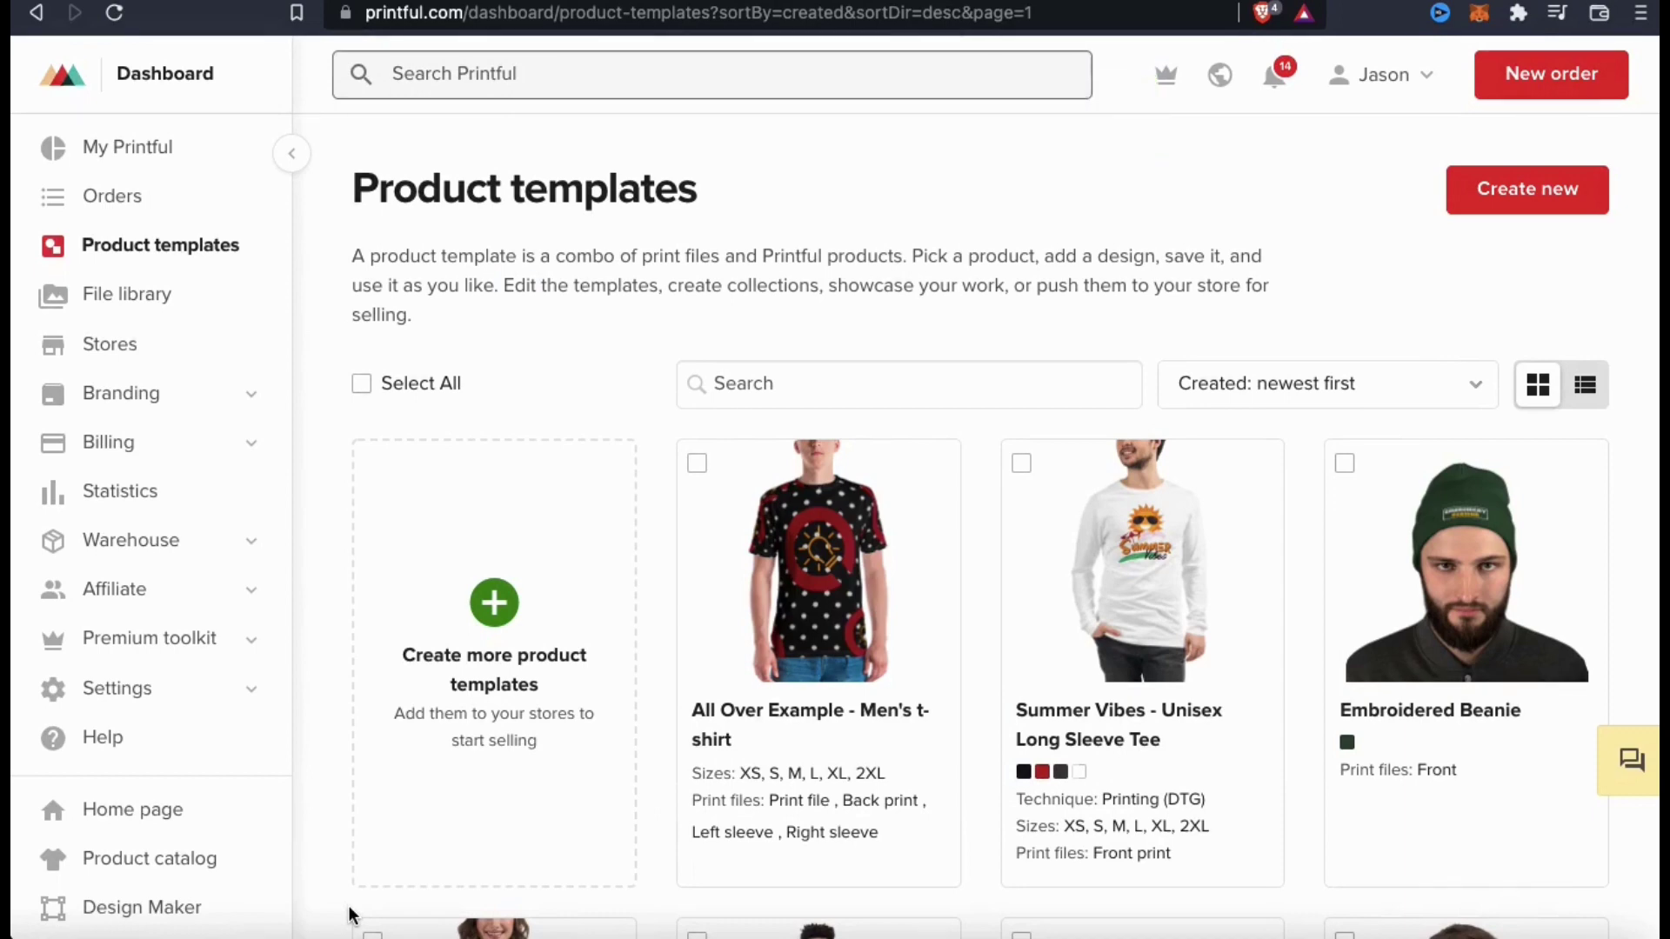
Step: Choose Add to store on the All Over Example t-shirt template card
{"action": "mouse_move", "coordinate": [814, 670]}
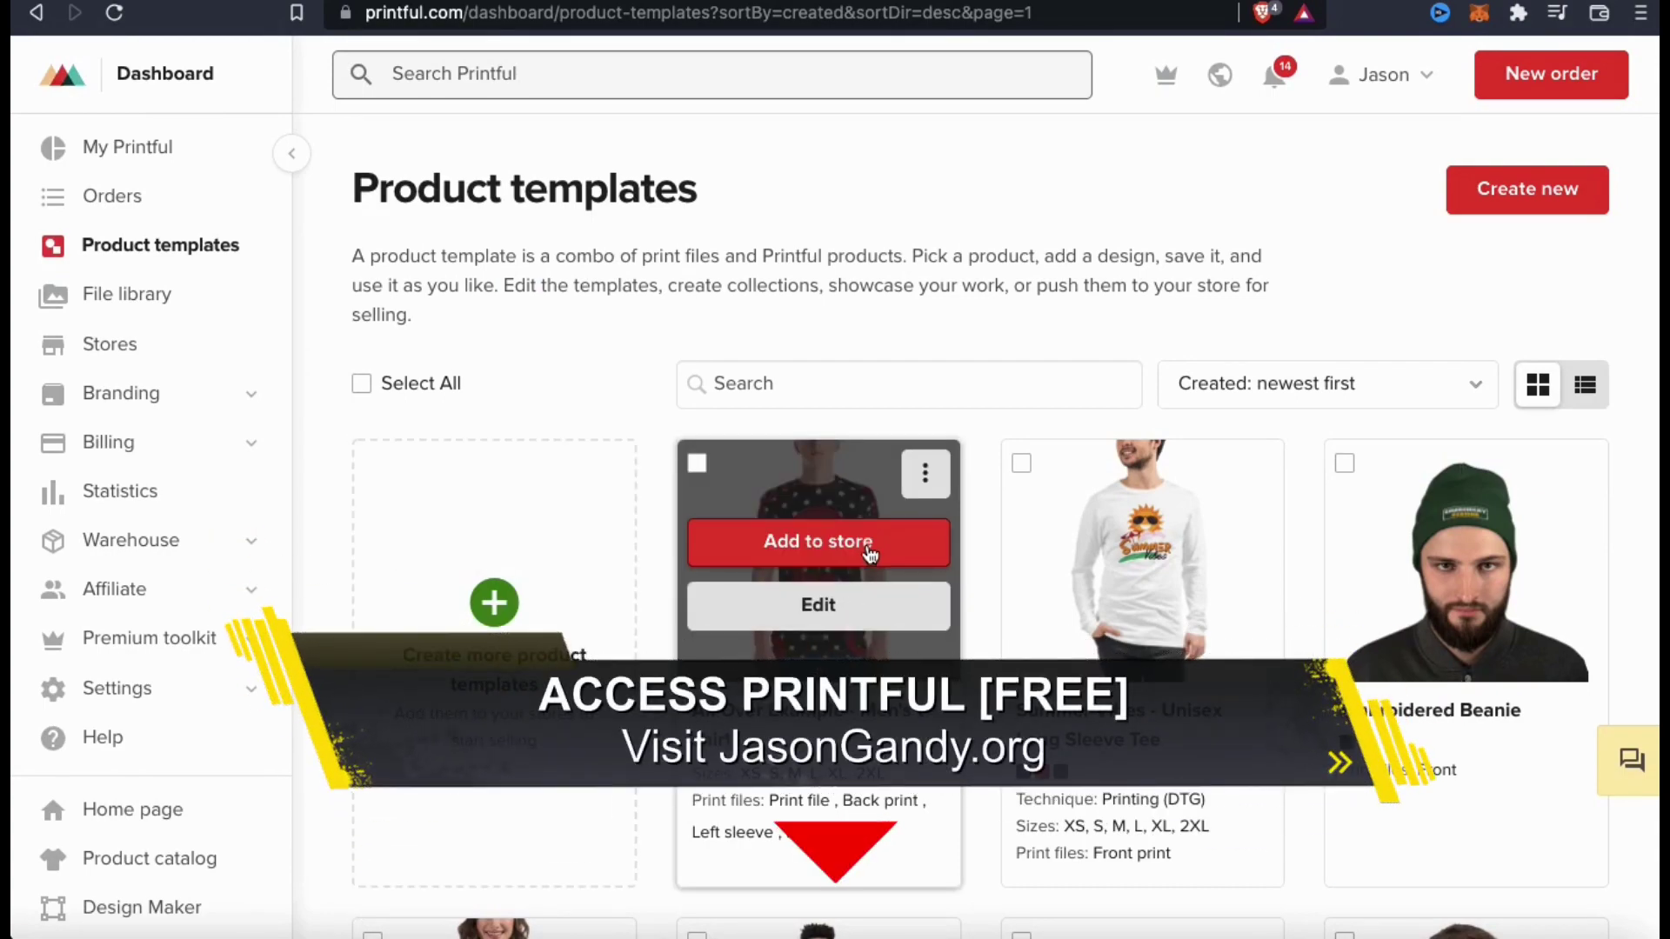
{"action": "left_click", "coordinate": [816, 546]}
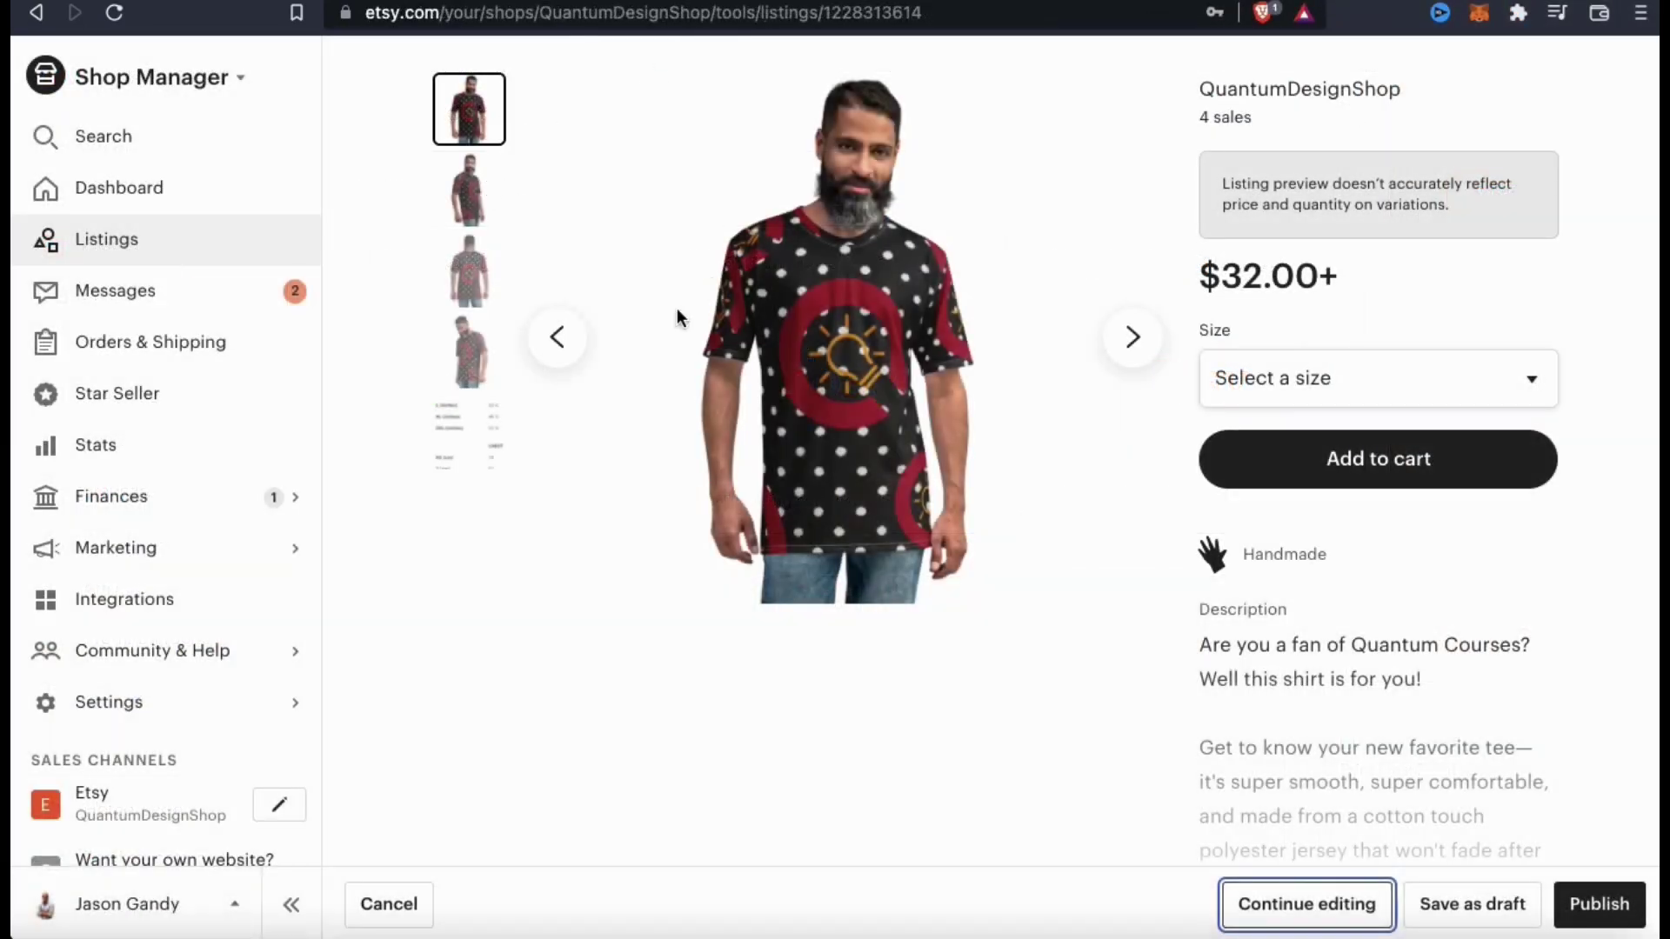
Step: Advance two photos in the Etsy listing preview carousel
{"action": "left_click", "coordinate": [1136, 341]}
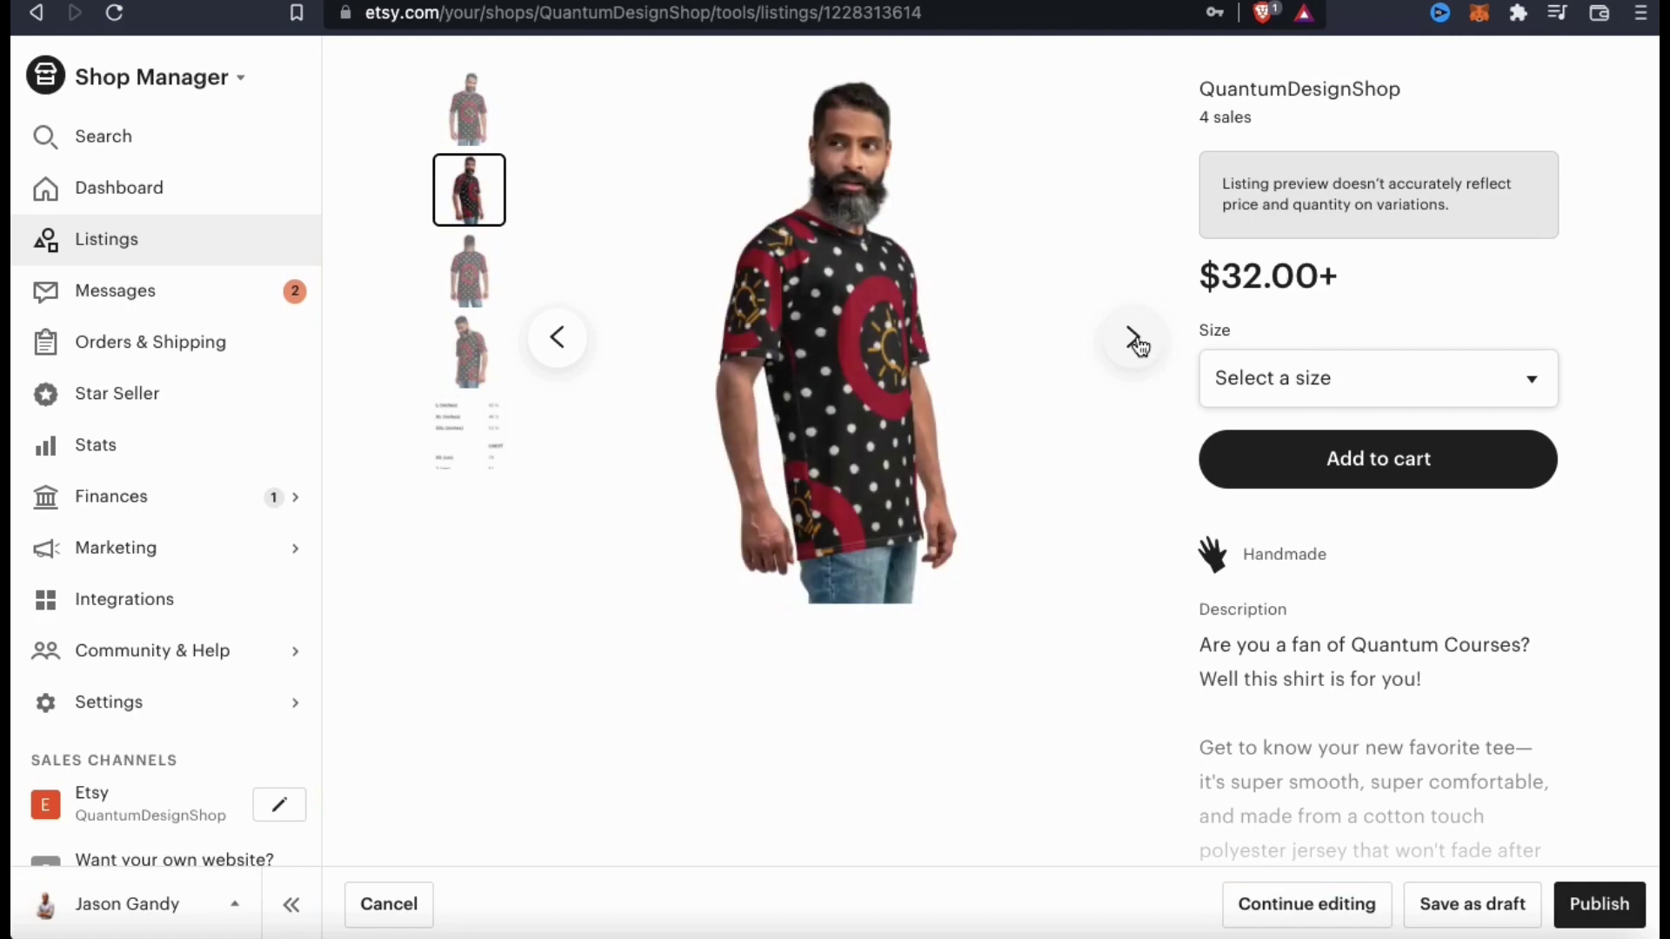
{"action": "left_click", "coordinate": [1136, 341]}
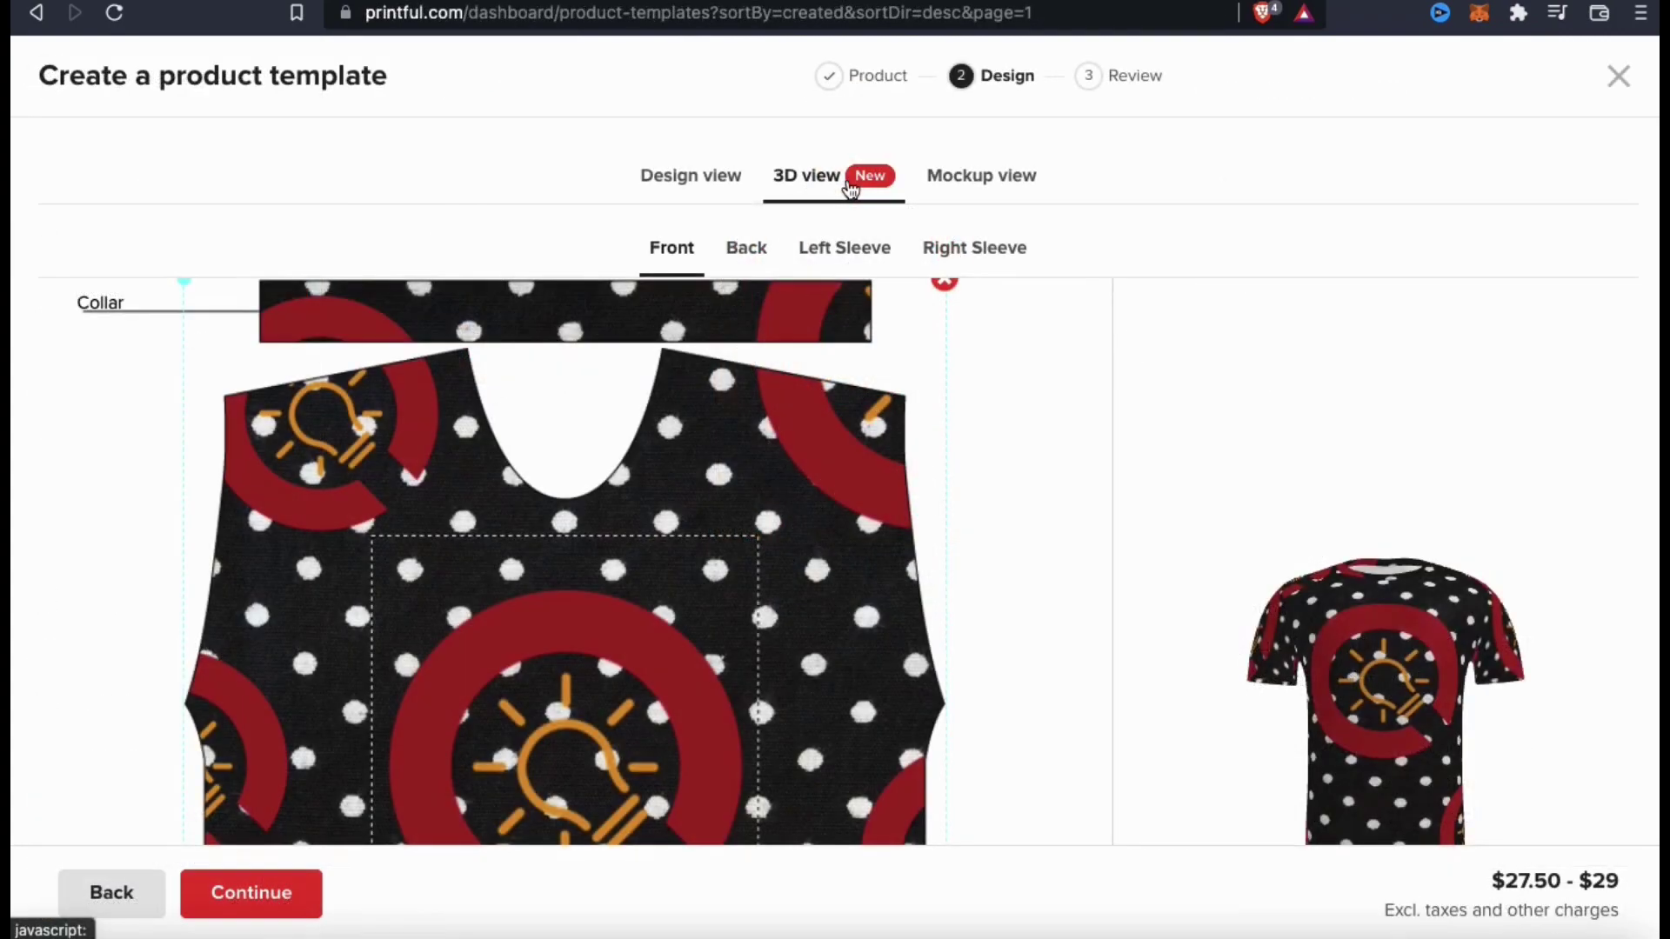
Step: Rotate the 3D shirt preview to inspect its side and back
{"action": "scroll", "coordinate": [1065, 457], "scroll_direction": "down", "scroll_amount": 2}
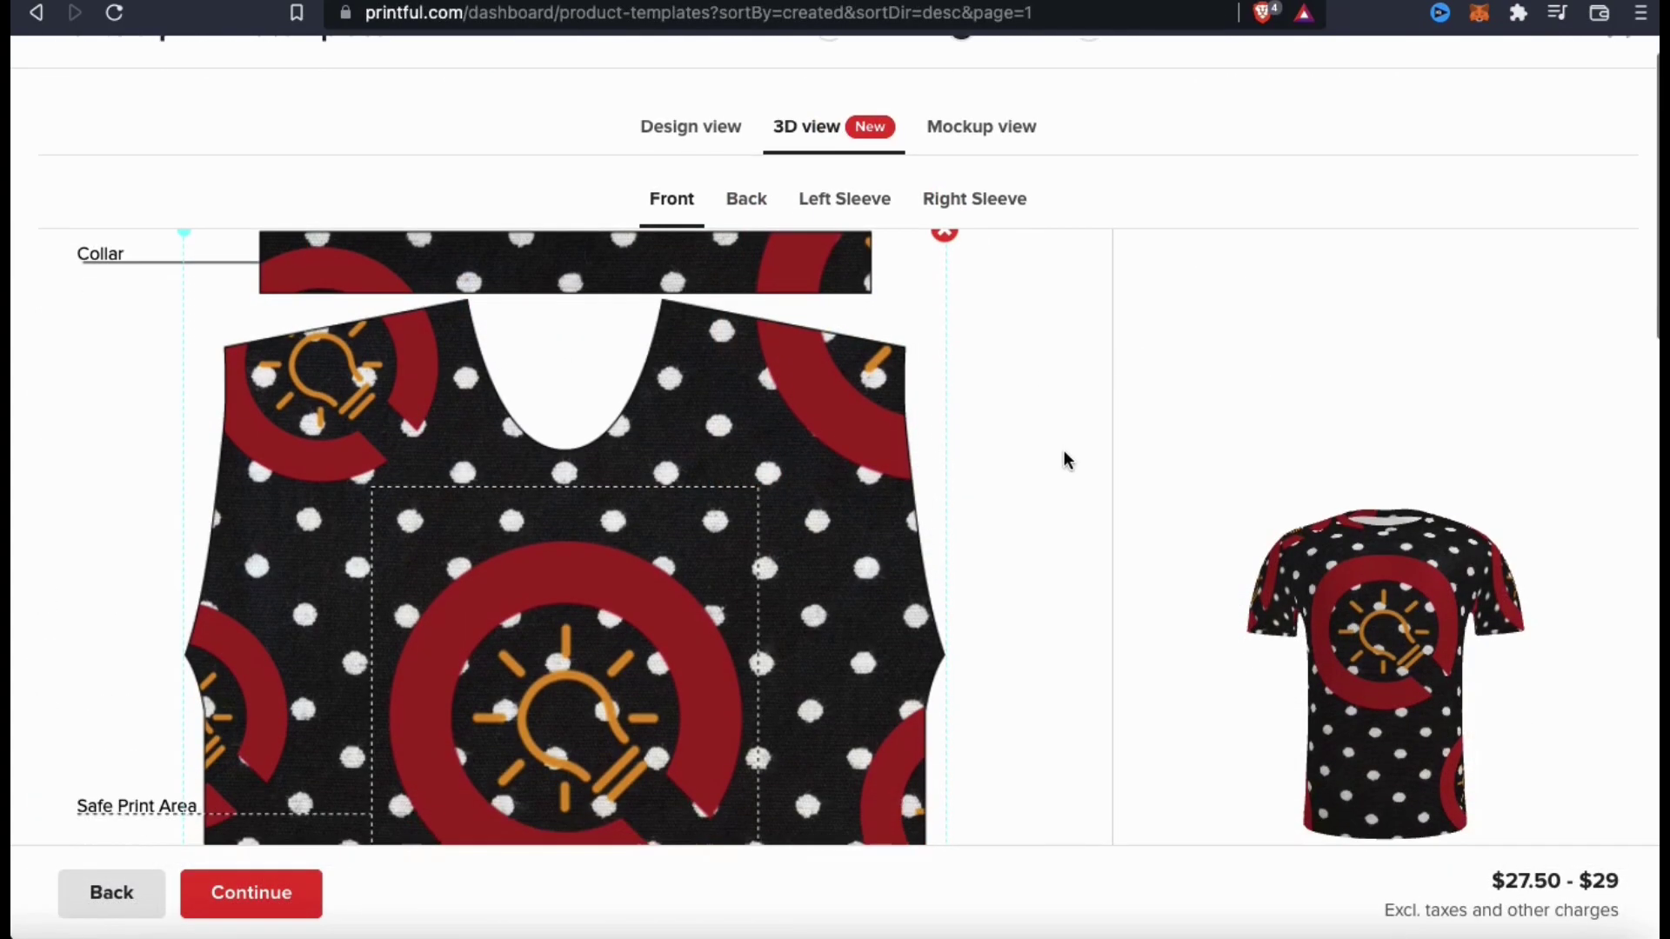
{"action": "scroll", "coordinate": [1066, 454], "scroll_direction": "down", "scroll_amount": 4}
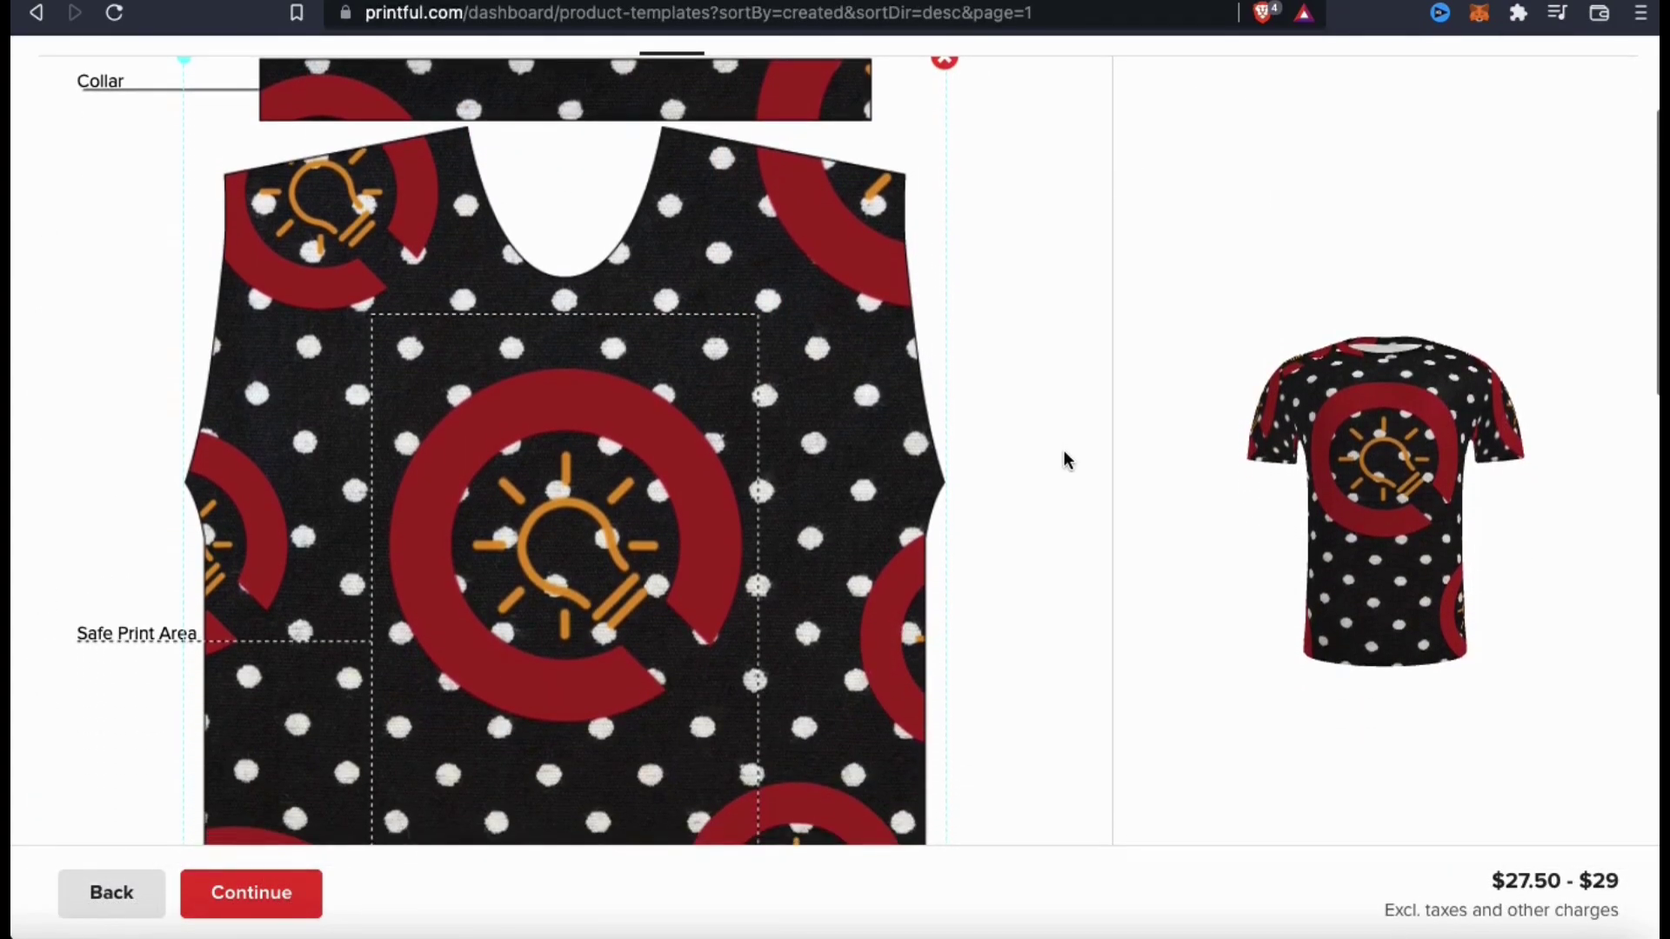
{"action": "left_click_drag", "start_coordinate": [1372, 514], "coordinate": [1135, 514]}
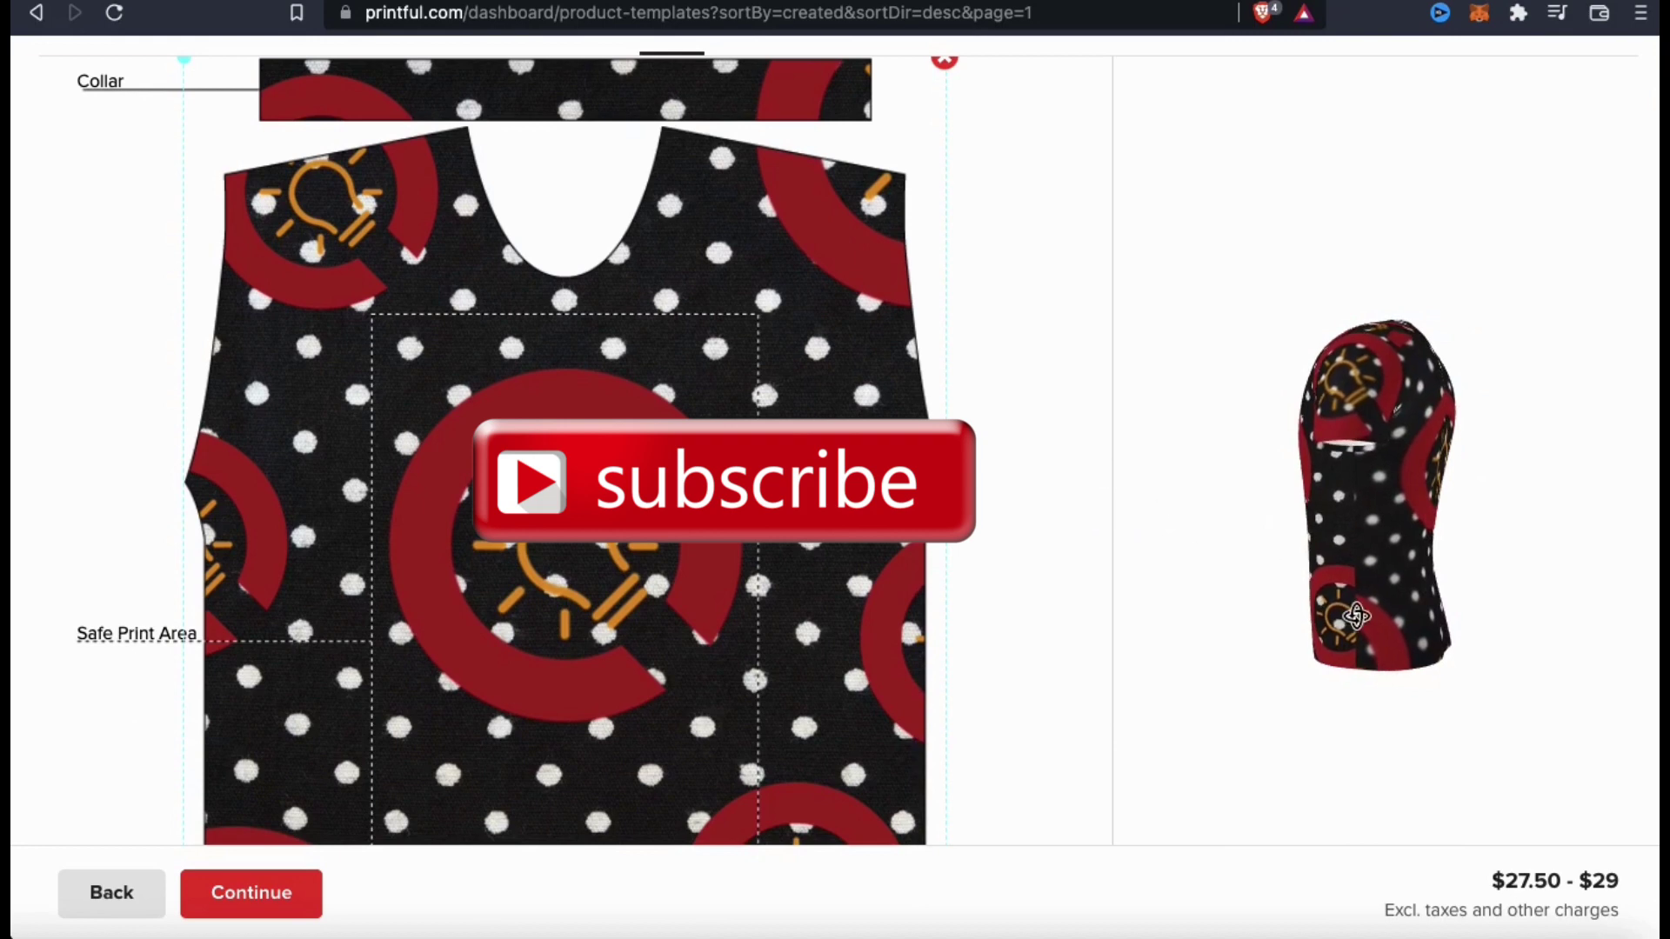
{"action": "left_click_drag", "start_coordinate": [1381, 618], "coordinate": [1193, 578]}
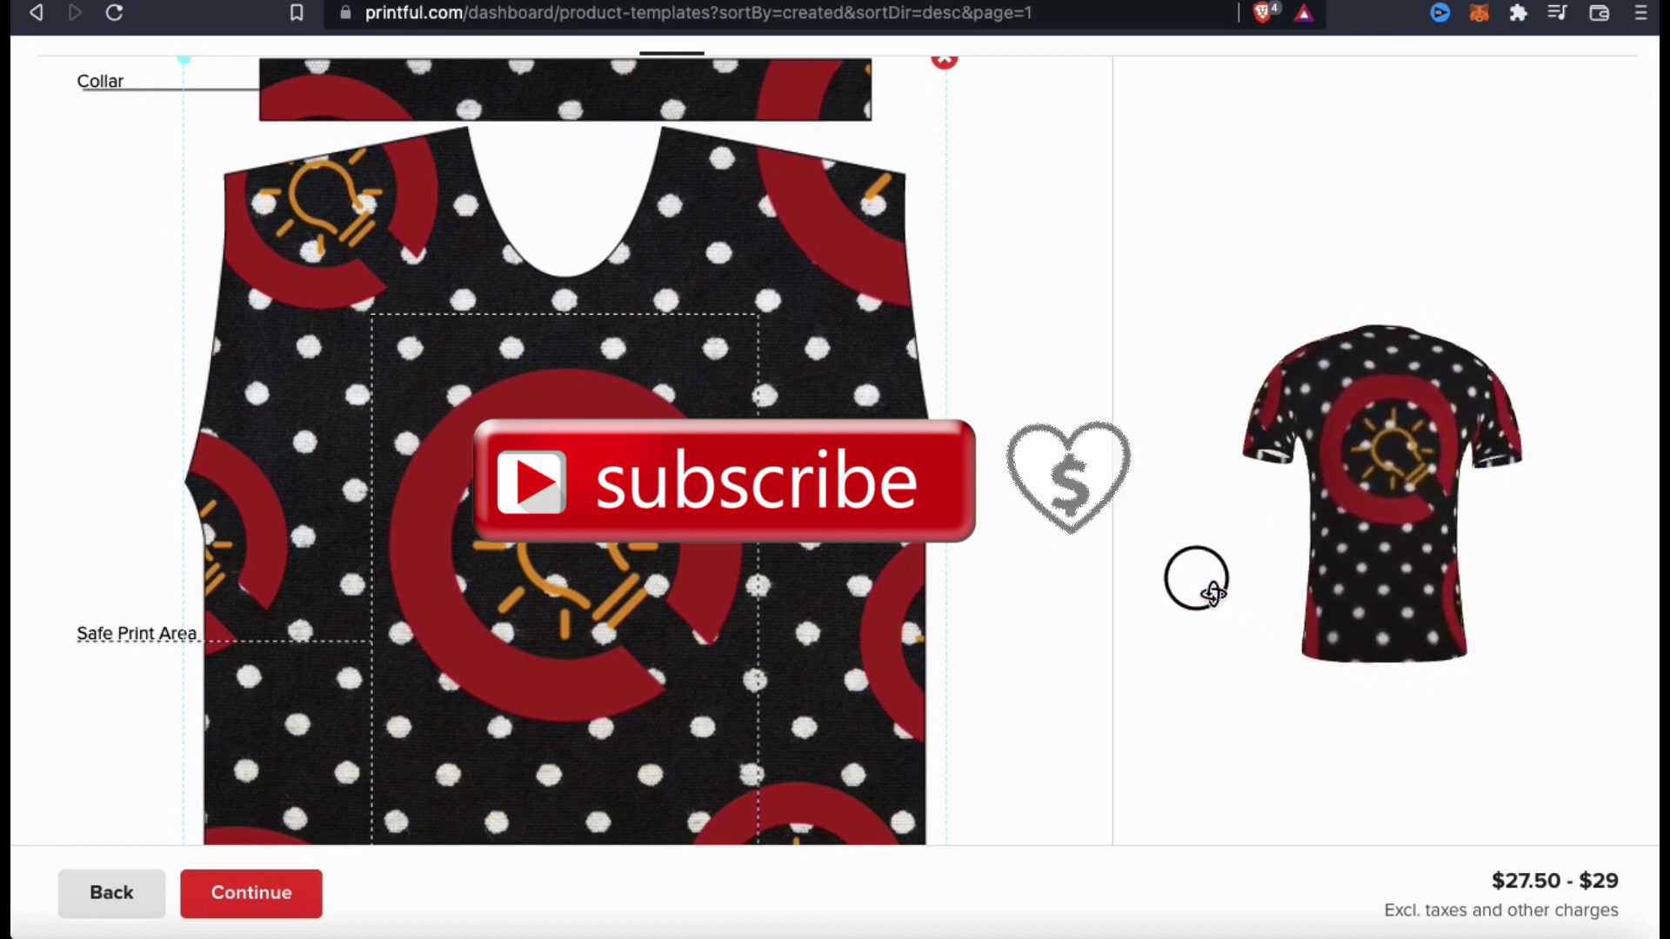